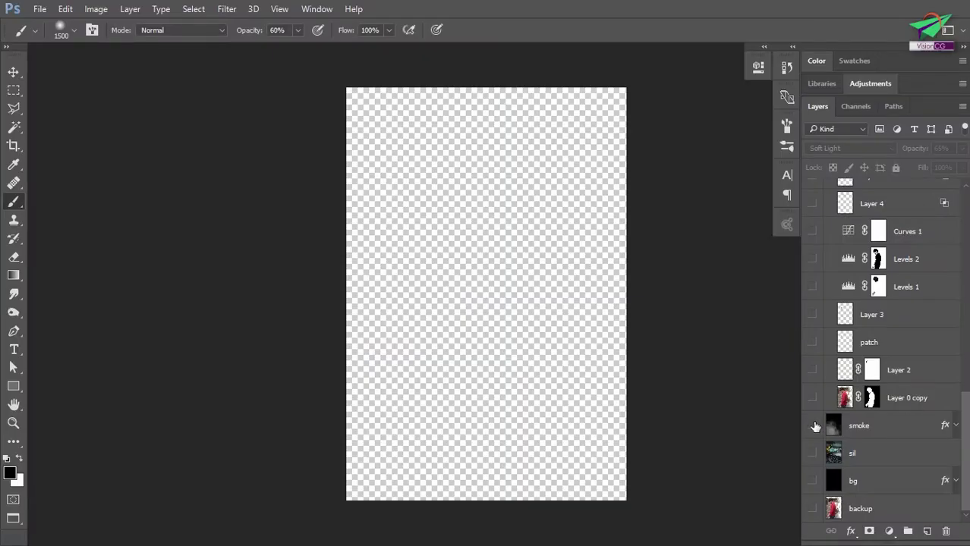
# - Show the poster's layers from the base smoke layer up to Layer 21 copy 3 in the effects group
pyautogui.click(815, 427)
pyautogui.scroll(1, 812, 441)
pyautogui.click(812, 453)
pyautogui.click(816, 402)
pyautogui.scroll(2, 816, 405)
pyautogui.moveTo(814, 426); pyautogui.dragTo(816, 203)
pyautogui.scroll(10, 927, 425)
pyautogui.moveTo(815, 453); pyautogui.dragTo(817, 204)
pyautogui.scroll(5, 818, 227)
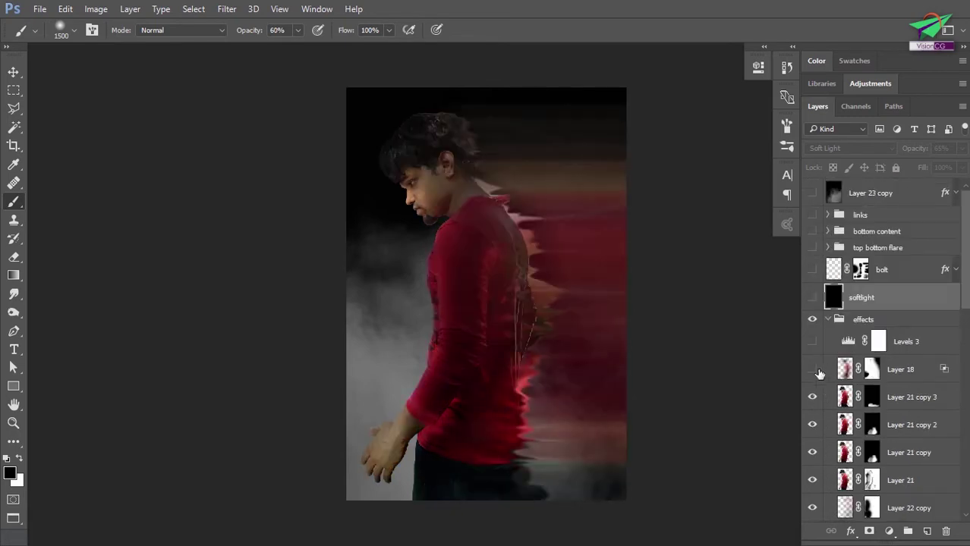
# - Show the layers and groups from Layer 18 up to Layer 23 copy, including both Blue circles layers
pyautogui.moveTo(819, 372); pyautogui.dragTo(818, 256)
pyautogui.moveTo(811, 218); pyautogui.dragTo(812, 195)
pyautogui.click(828, 248)
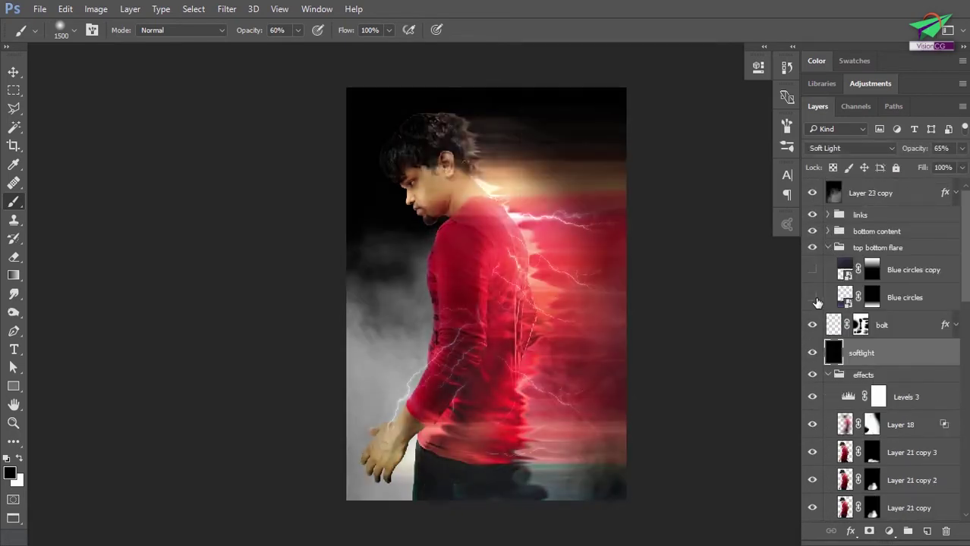
pyautogui.moveTo(813, 298); pyautogui.dragTo(813, 271)
# - Show the flare and text layers in the bottom content group and the social media items in the links group
pyautogui.doubleClick(838, 232)
pyautogui.click(839, 247)
pyautogui.click(812, 248)
pyautogui.click(839, 374)
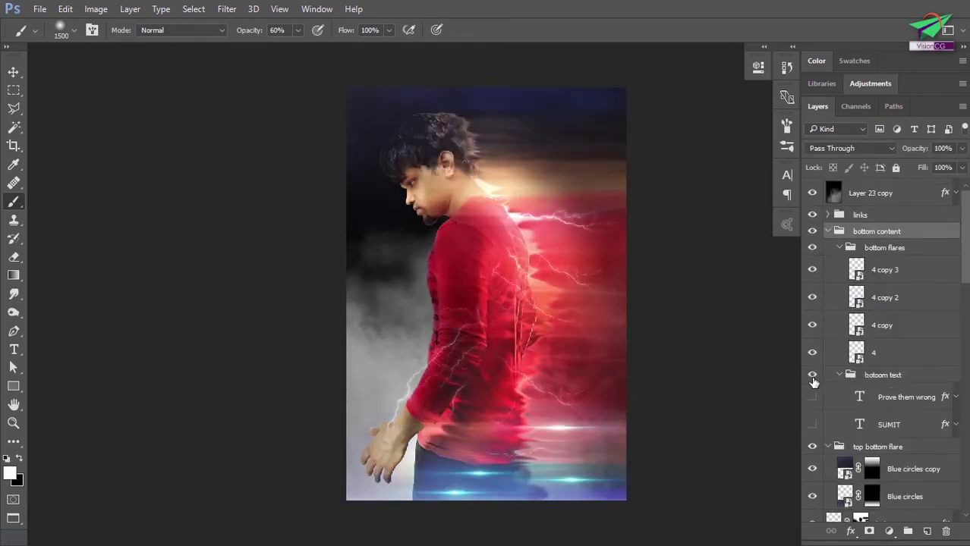
pyautogui.click(812, 375)
pyautogui.click(828, 215)
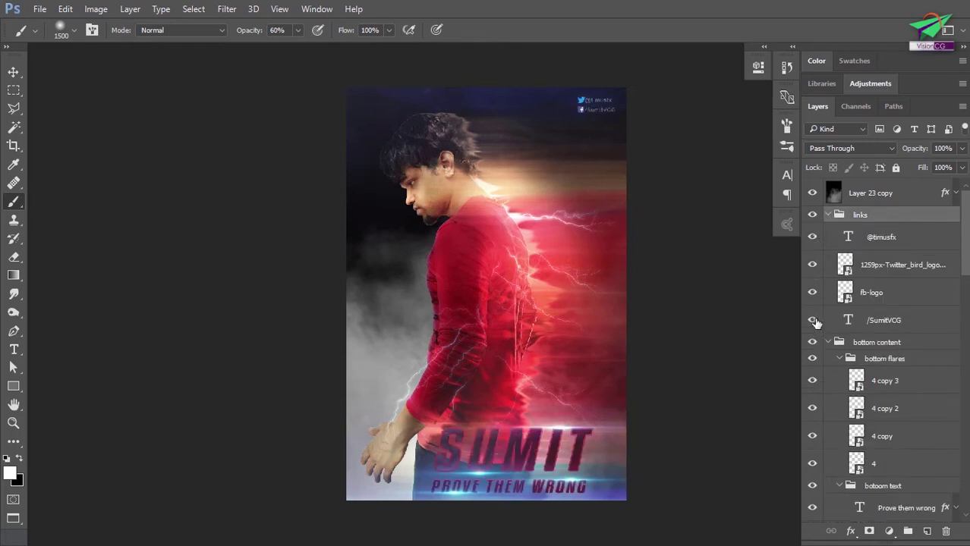
# - Collapse the links, bottom content and top bottom flare groups
pyautogui.click(828, 215)
pyautogui.click(828, 232)
pyautogui.click(828, 248)
# - Create a new 2344 x 3456 pixel document at 72 pixels/inch in 8-bit RGB Color with a custom near-black background
pyautogui.click(39, 9)
pyautogui.click(50, 25)
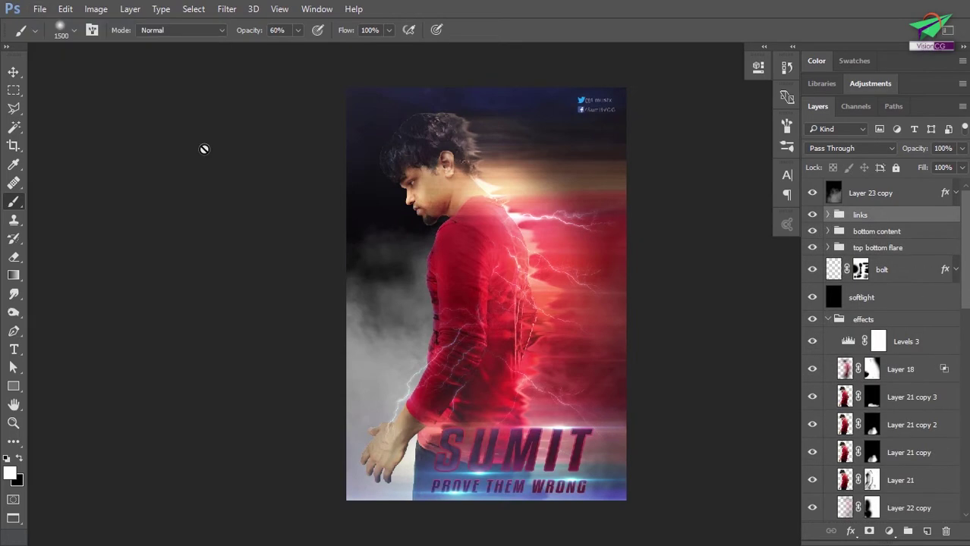
pyautogui.hotkey('ctrl', 'n')
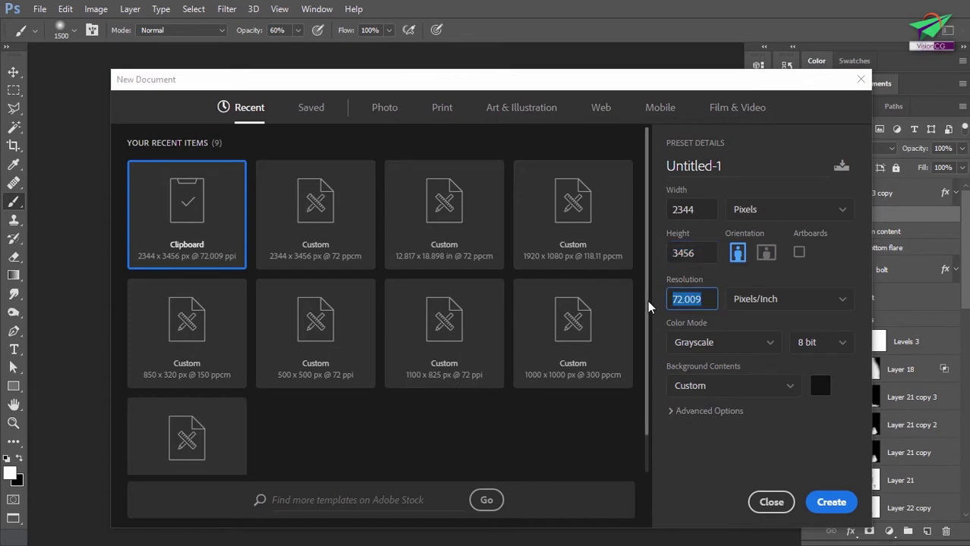
pyautogui.click(745, 348)
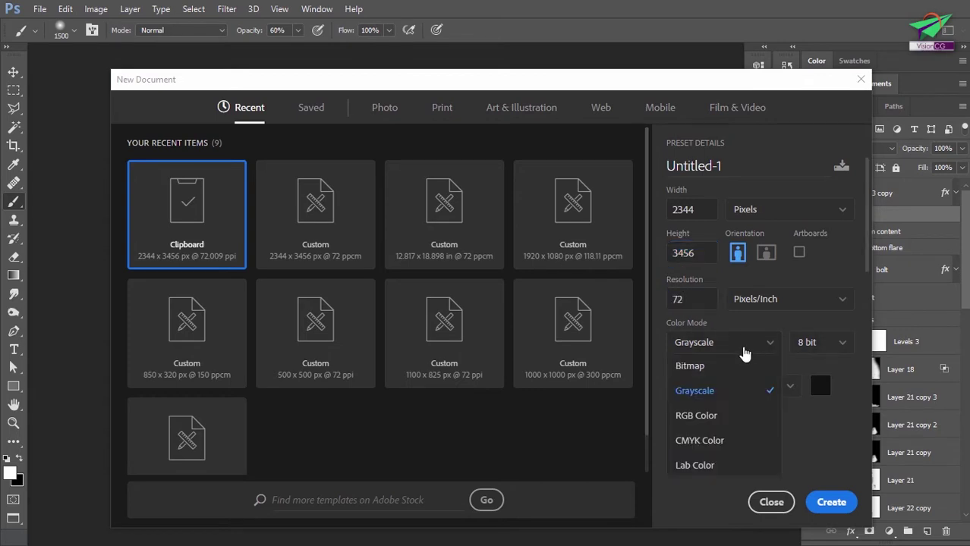
pyautogui.click(728, 415)
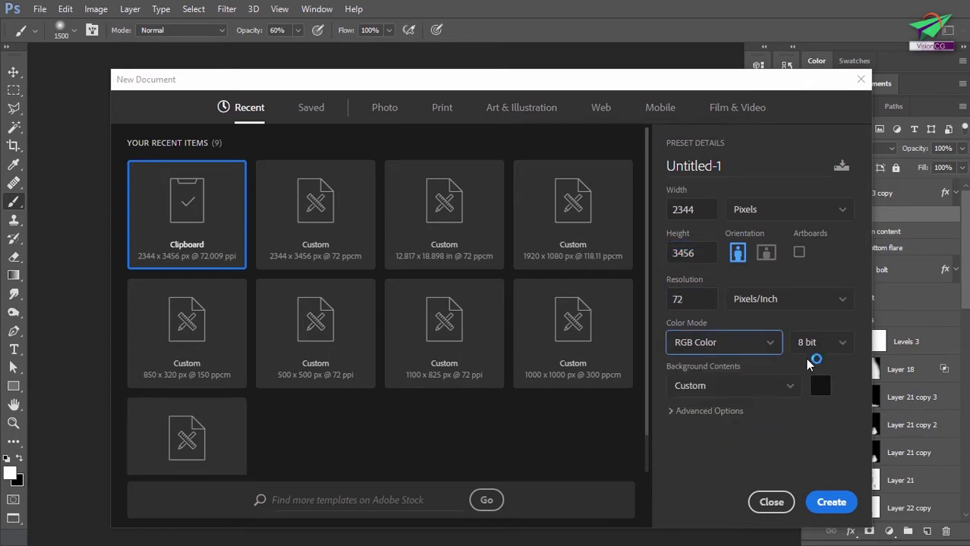
pyautogui.click(825, 395)
pyautogui.moveTo(529, 236); pyautogui.dragTo(491, 263)
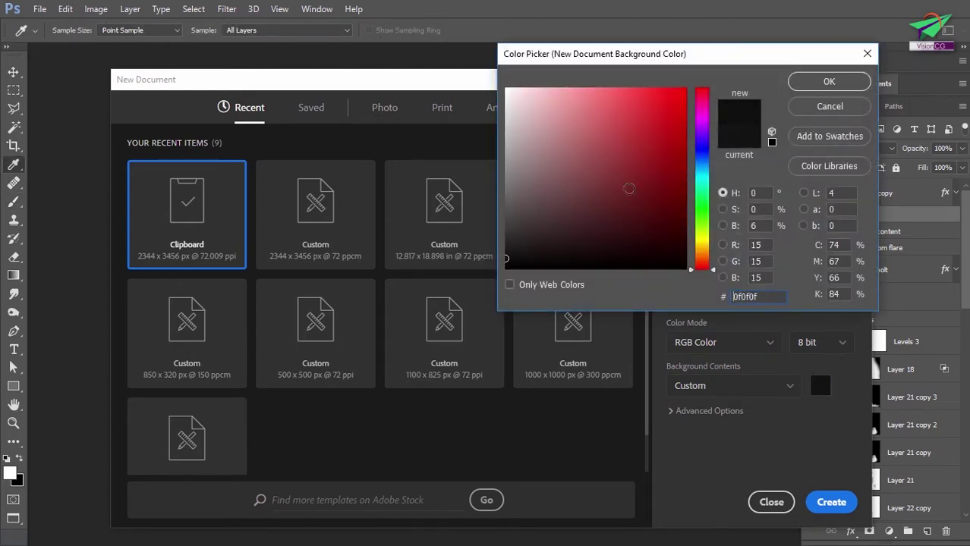
pyautogui.click(839, 81)
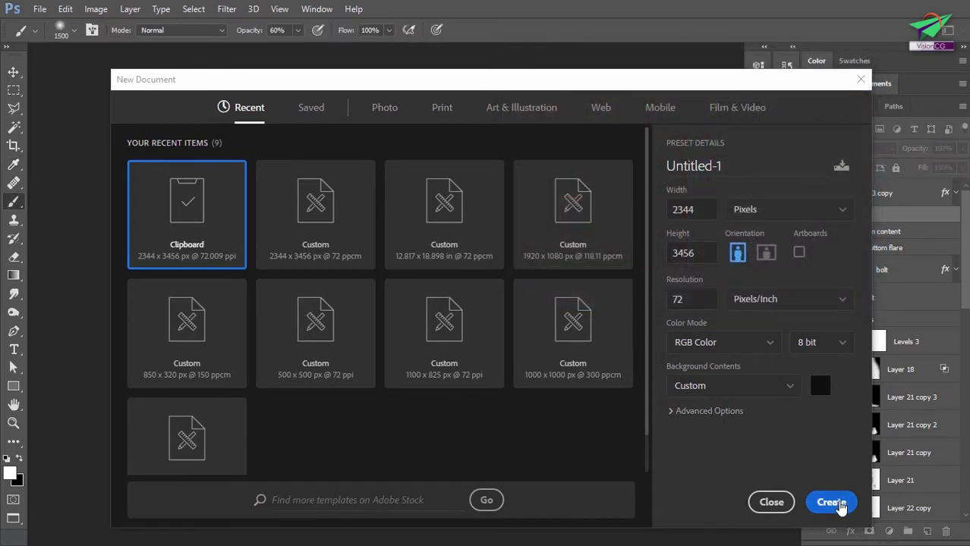
pyautogui.click(839, 504)
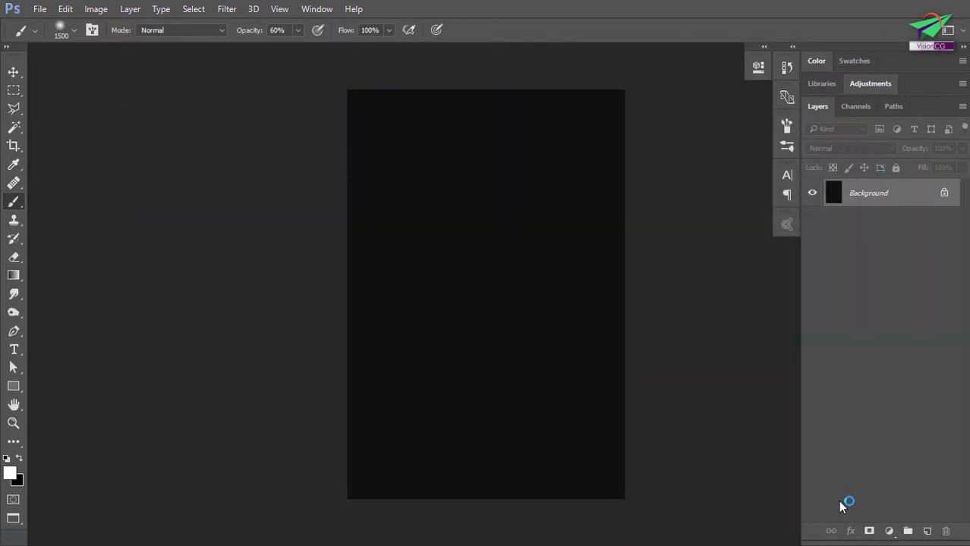
# - Place the smoke image as an embedded layer at full canvas size and hide it
pyautogui.click(40, 11)
pyautogui.click(98, 276)
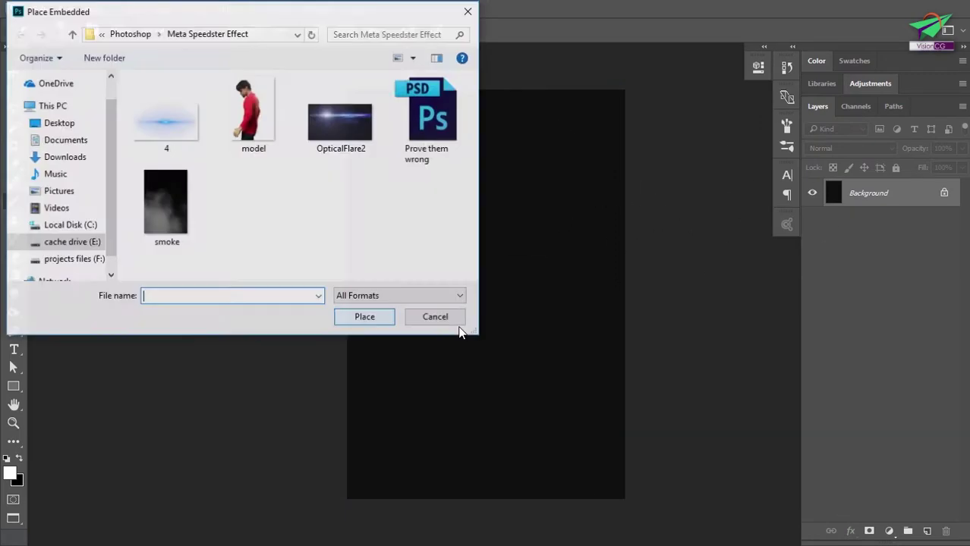
pyautogui.click(166, 203)
pyautogui.click(387, 323)
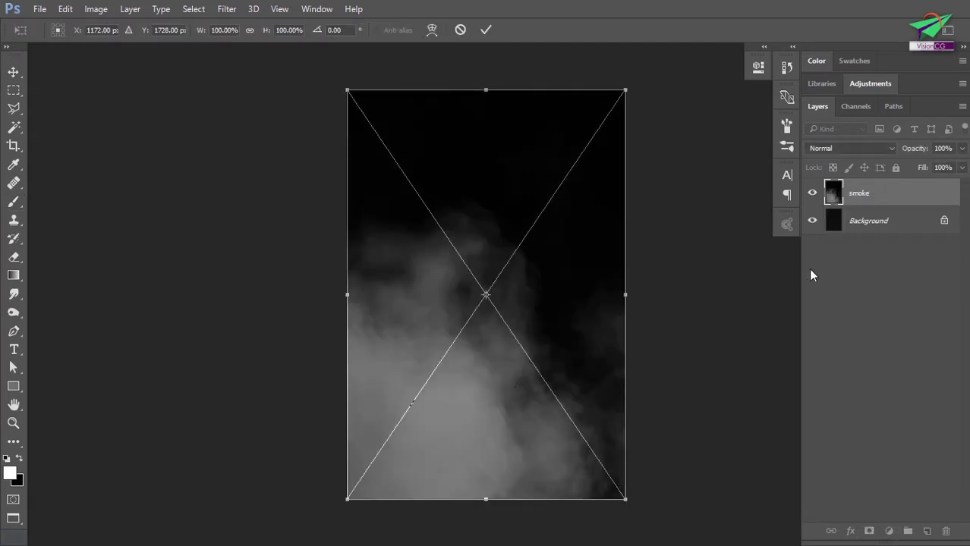
pyautogui.click(486, 29)
# - Place the model image as an embedded layer above the smoke layer
pyautogui.click(40, 9)
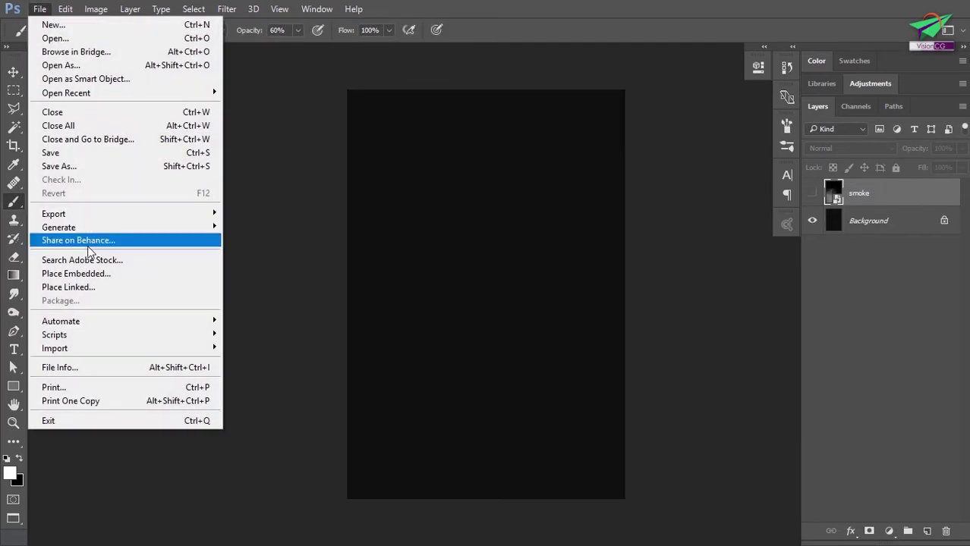
pyautogui.click(95, 278)
pyautogui.click(254, 114)
pyautogui.click(387, 323)
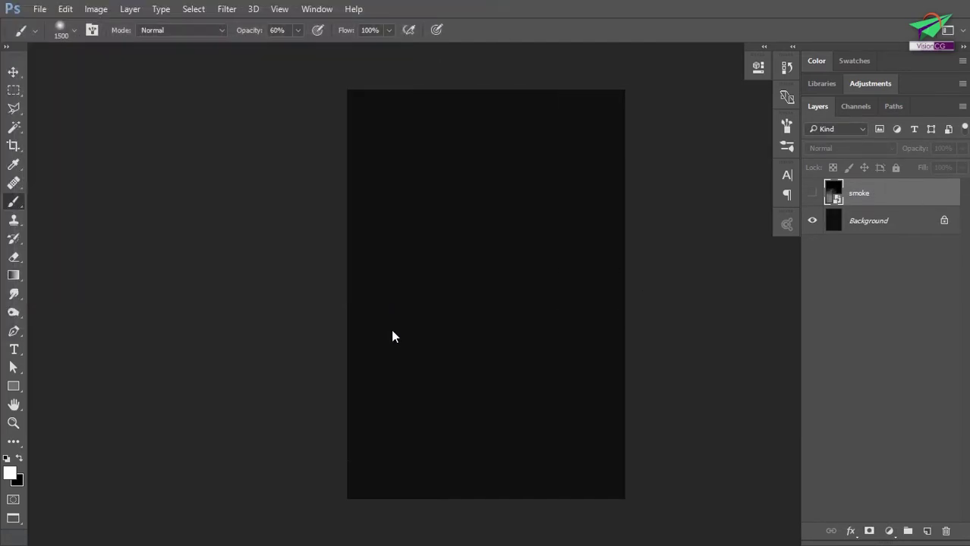
pyautogui.click(485, 30)
# - Load the model layer's outline as a selection and add a new empty layer above it
pyautogui.keyDown('alt'); pyautogui.scroll(4, 420, 167); pyautogui.keyUp('alt')
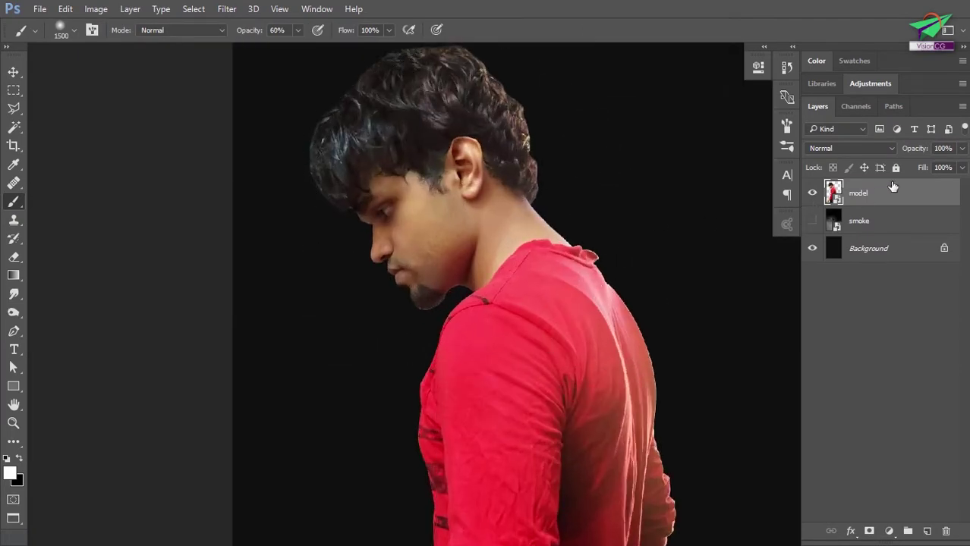
pyautogui.keyDown('ctrl'); pyautogui.click(833, 191); pyautogui.keyUp('ctrl')
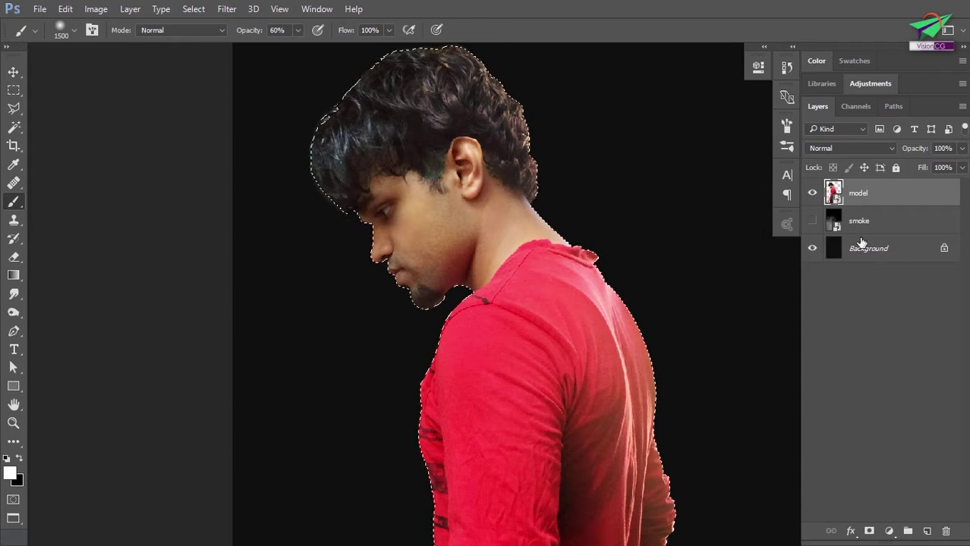
pyautogui.click(927, 534)
# - Fill the selected outline on the new layer with 50% Gray and set the layer's blend mode to Soft Light
pyautogui.click(65, 9)
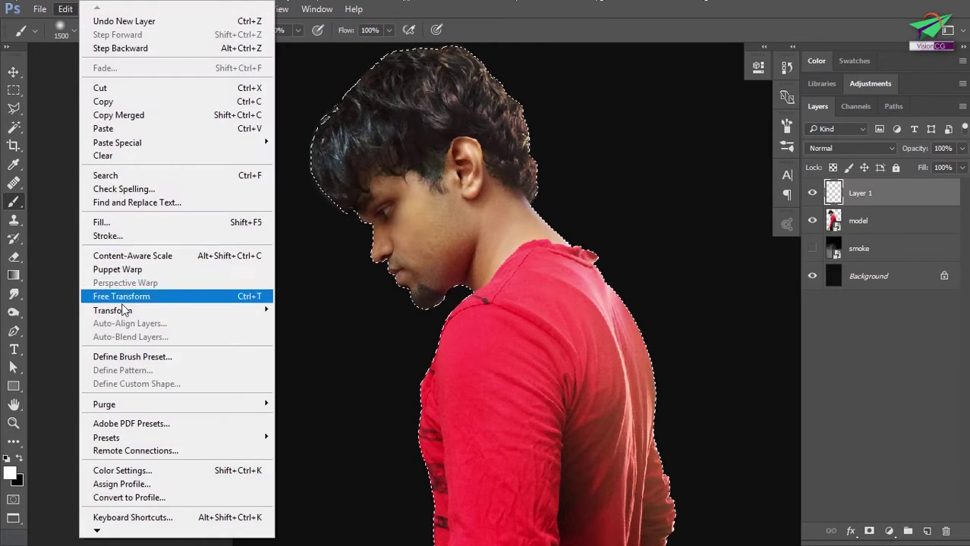
pyautogui.click(102, 222)
pyautogui.click(494, 144)
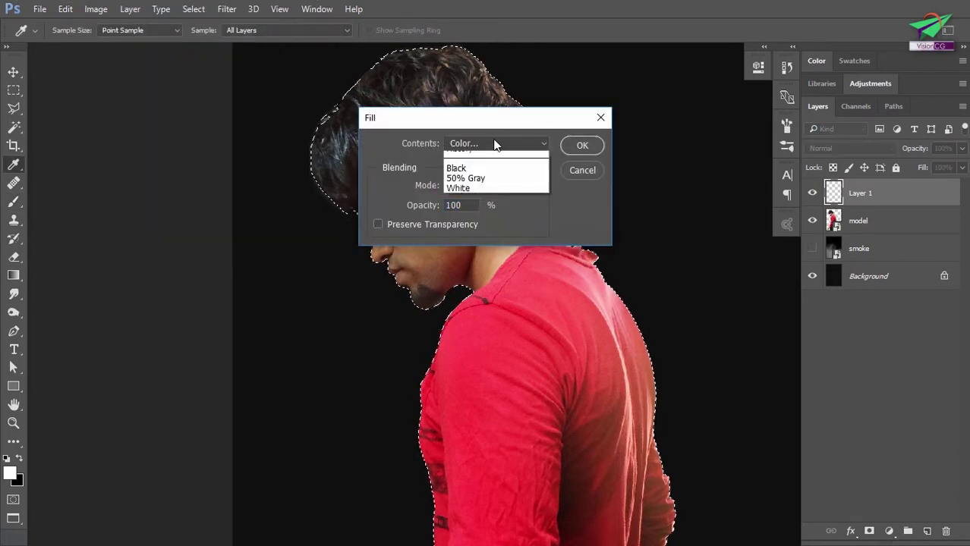
pyautogui.click(493, 248)
pyautogui.click(578, 147)
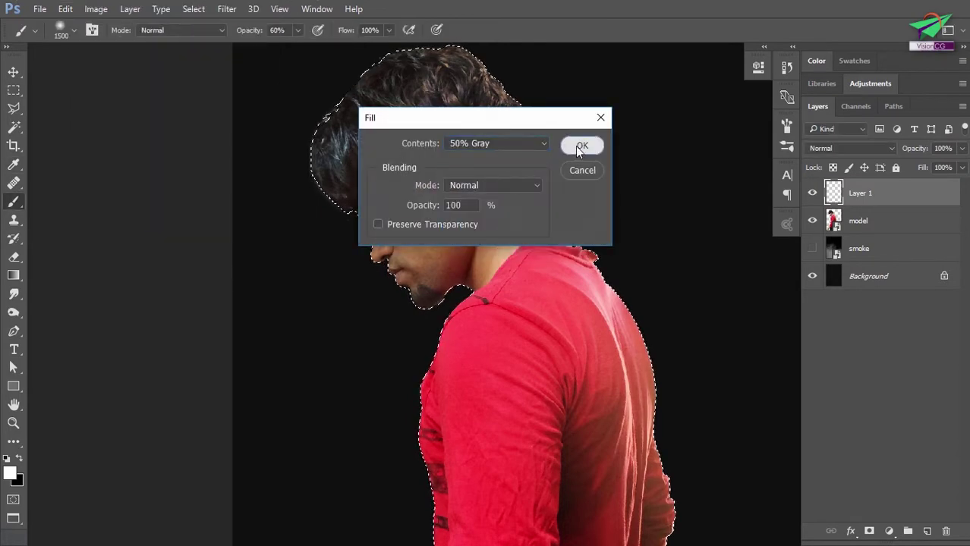
pyautogui.click(855, 150)
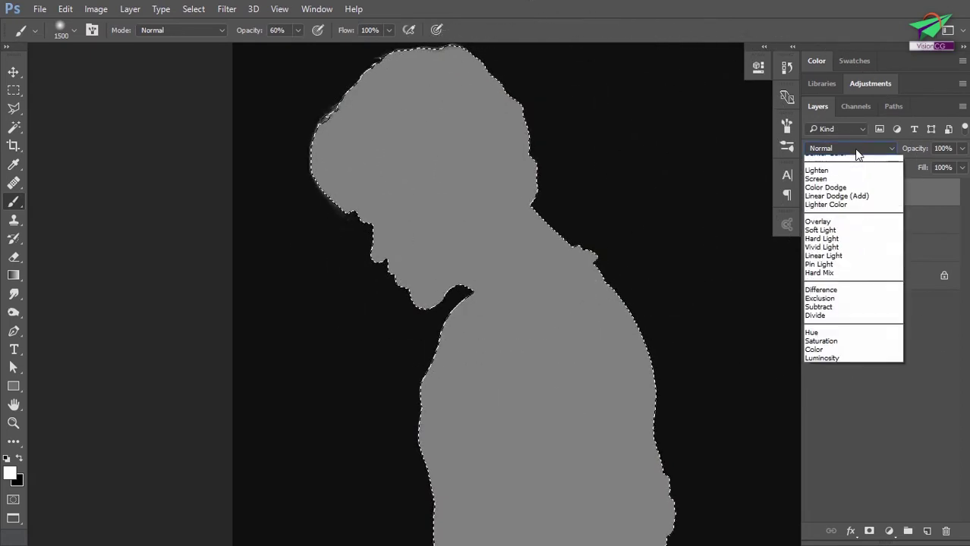
pyautogui.click(849, 298)
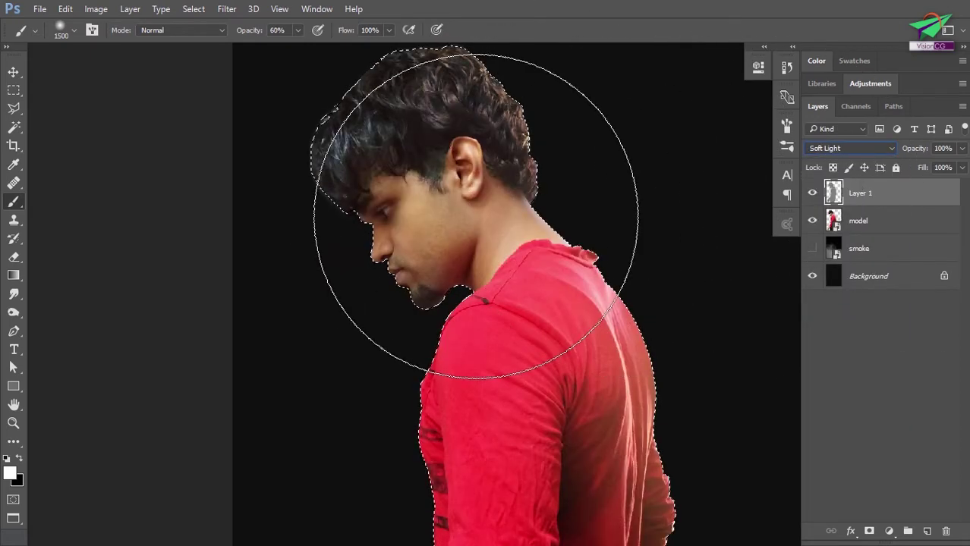
# - Set the Burn tool's range to Highlights and begin darkening the folds of the red shirt
pyautogui.click(16, 314)
pyautogui.click(71, 325)
pyautogui.scroll(3, 545, 223)
pyautogui.moveTo(542, 304); pyautogui.dragTo(523, 88)
pyautogui.click(174, 30)
pyautogui.click(170, 58)
pyautogui.moveTo(508, 234); pyautogui.dragTo(451, 237)
pyautogui.scroll(3, 451, 237)
# - Burn the creases on the upper sleeve, adjusting the brush down to size 25
pyautogui.press(']')
pyautogui.press(']')
pyautogui.press(']')
pyautogui.press('[')
pyautogui.press('[')
pyautogui.scroll(-1, 514, 296)
pyautogui.scroll(-3, 512, 281)
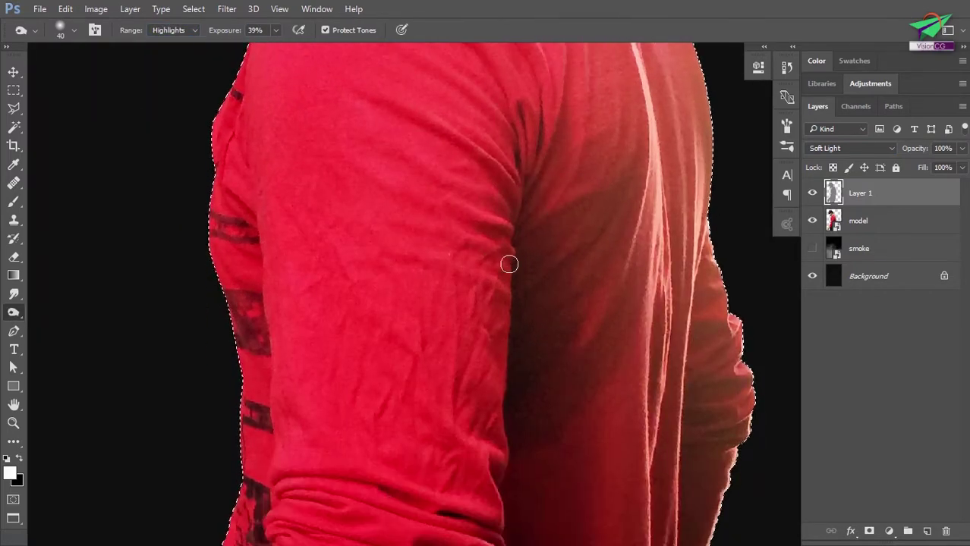
pyautogui.scroll(3, 502, 236)
pyautogui.moveTo(440, 403); pyautogui.dragTo(467, 192)
pyautogui.press('[')
pyautogui.press('[')
pyautogui.press('[')
# - Burn the rolled sleeve folds around the elbow with the range set to Midtones and the exposure to 54%
pyautogui.click(173, 30)
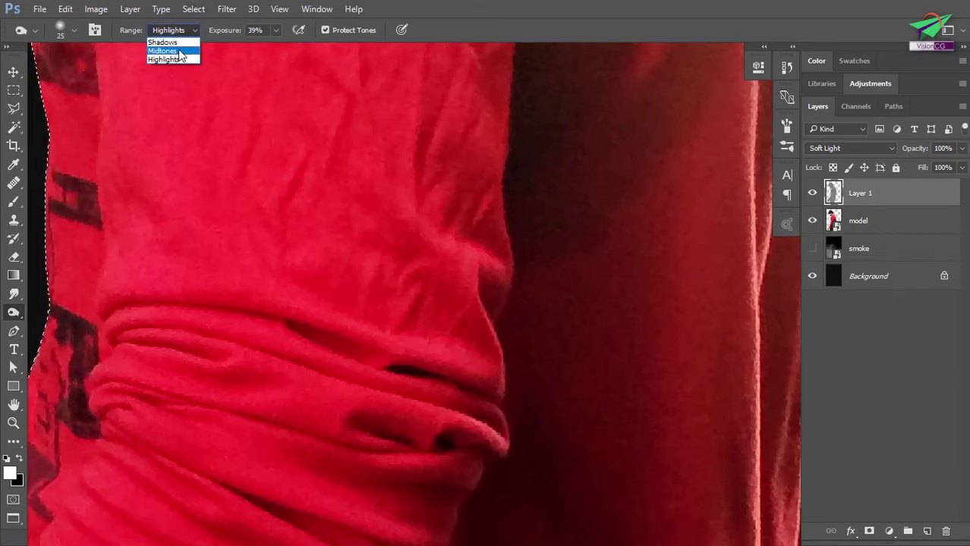
pyautogui.click(169, 47)
pyautogui.scroll(-5, 499, 265)
pyautogui.hscroll(-2, 506, 210)
pyautogui.scroll(-3, 357, 155)
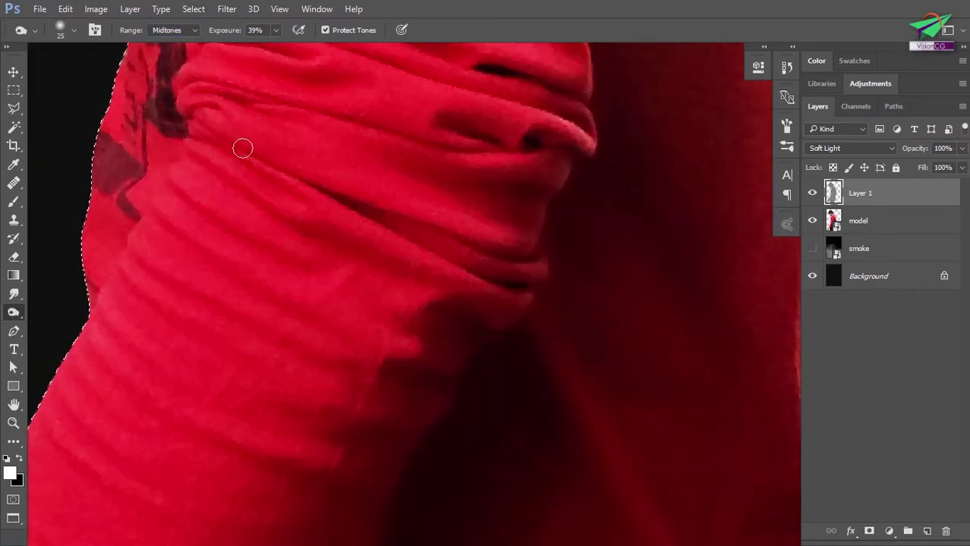
pyautogui.hscroll(-10, 262, 144)
pyautogui.scroll(-3, 611, 195)
pyautogui.moveTo(581, 265); pyautogui.dragTo(524, 178)
pyautogui.moveTo(229, 31); pyautogui.dragTo(241, 46)
pyautogui.moveTo(581, 143); pyautogui.dragTo(474, 186)
pyautogui.moveTo(281, 285); pyautogui.dragTo(298, 241)
pyautogui.moveTo(334, 207); pyautogui.dragTo(376, 148)
# - Deepen the finer sleeve creases around the elbow using the Burn tool at brush size 15
pyautogui.press('[')
pyautogui.press('[')
pyautogui.moveTo(440, 243); pyautogui.dragTo(372, 275)
pyautogui.moveTo(495, 239)
pyautogui.mouseDown()
pyautogui.moveTo(427, 283)
pyautogui.moveTo(528, 353)
pyautogui.mouseUp()
pyautogui.moveTo(348, 162); pyautogui.dragTo(155, 198)
pyautogui.moveTo(435, 205); pyautogui.dragTo(344, 320)
pyautogui.moveTo(156, 114); pyautogui.dragTo(269, 295)
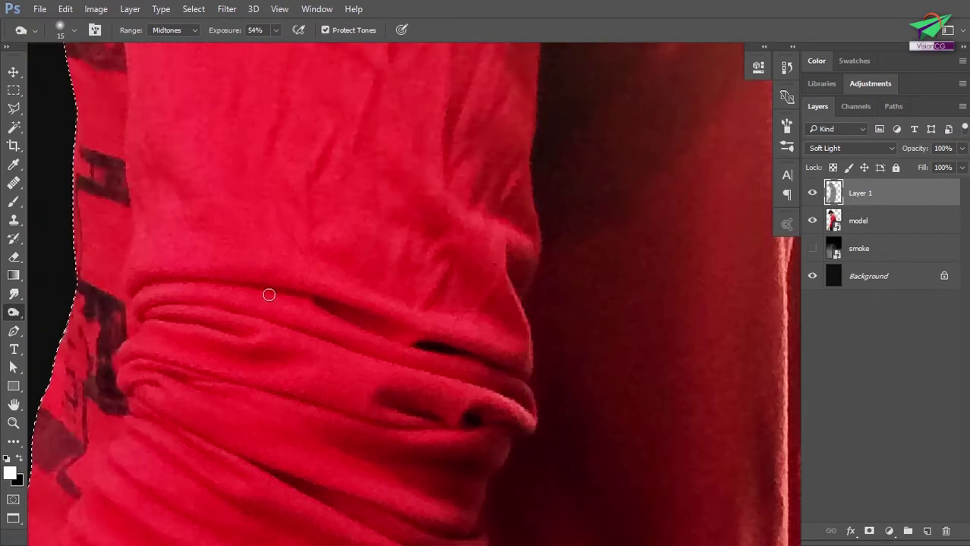
# - Burn the fold shadows along the forearm part of the sleeve
pyautogui.moveTo(438, 490); pyautogui.dragTo(397, 225)
pyautogui.moveTo(335, 323); pyautogui.dragTo(404, 193)
pyautogui.moveTo(348, 258); pyautogui.dragTo(394, 240)
pyautogui.hscroll(-2, 394, 240)
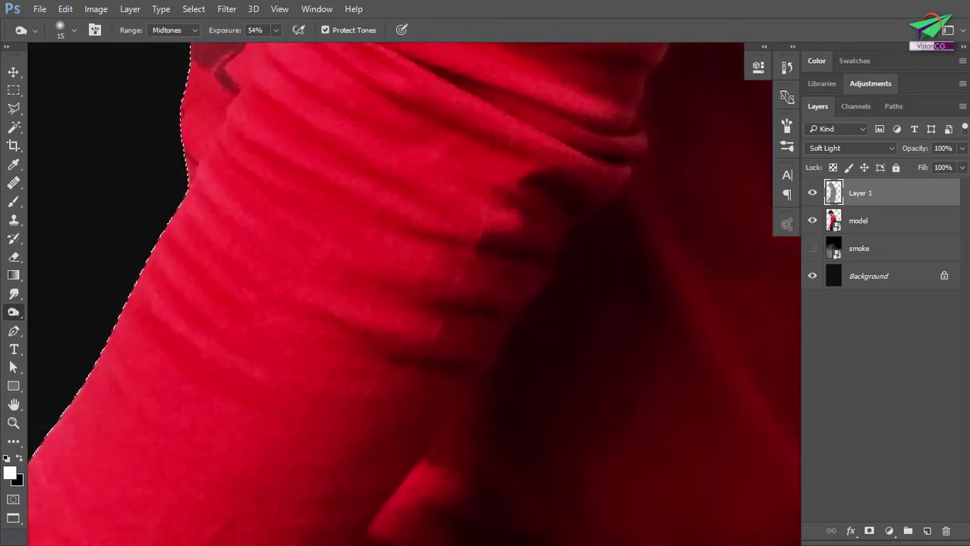
pyautogui.hscroll(-2, 423, 214)
pyautogui.scroll(-2, 309, 243)
pyautogui.scroll(-1, 461, 349)
pyautogui.moveTo(461, 348); pyautogui.dragTo(338, 232)
# - Burn the folds around the shoulder and upper back with a larger brush
pyautogui.press(']')
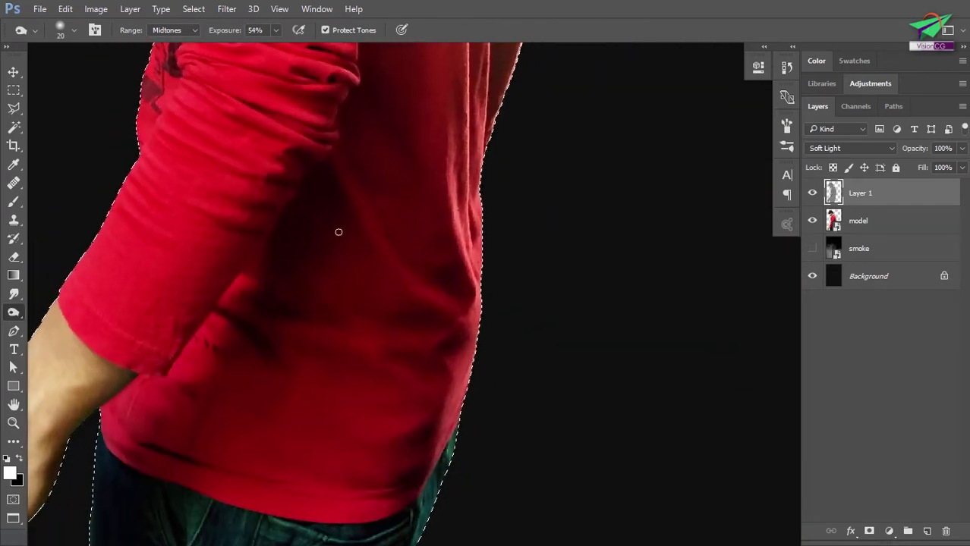
pyautogui.scroll(4, 400, 446)
pyautogui.scroll(5, 382, 249)
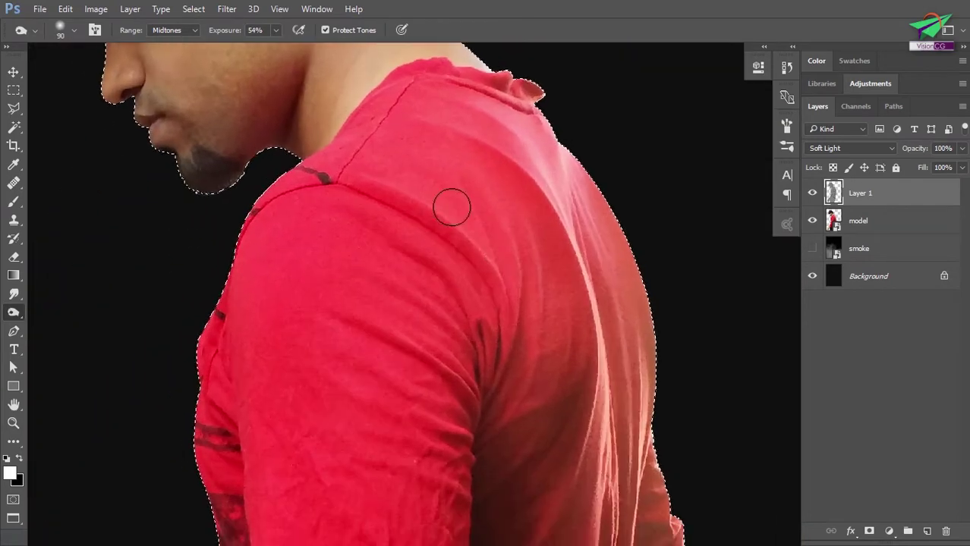
pyautogui.press('[')
pyautogui.press('[')
pyautogui.press('[')
pyautogui.press('[')
pyautogui.moveTo(462, 255)
pyautogui.mouseDown()
pyautogui.moveTo(455, 343)
pyautogui.moveTo(279, 303)
pyautogui.moveTo(262, 271)
pyautogui.mouseUp()
# - Dodge the midtones along the shirt's front edge and the sleeve's outer edge at 50% exposure
pyautogui.hotkey('shift', 'o')
pyautogui.scroll(3, 286, 295)
pyautogui.scroll(-2, 287, 294)
pyautogui.moveTo(448, 501); pyautogui.dragTo(490, 211)
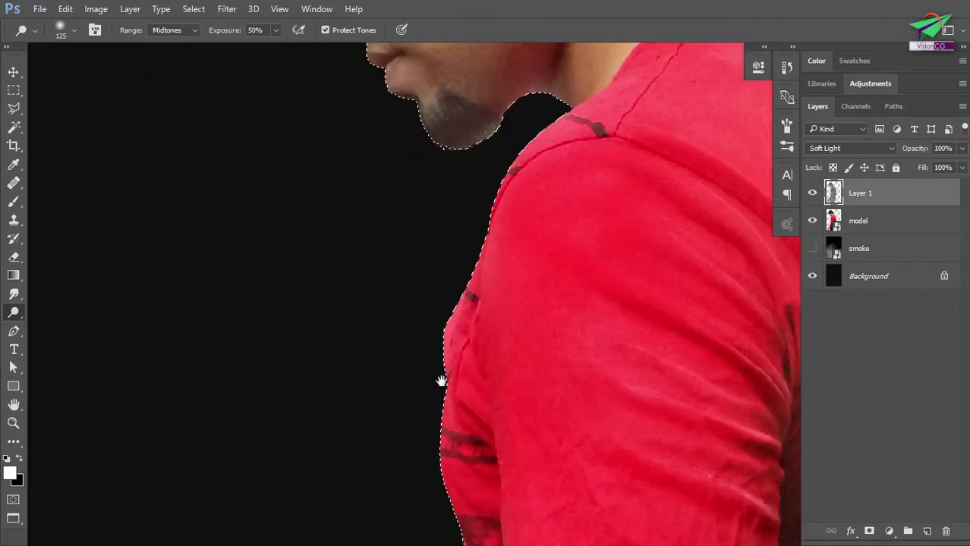
pyautogui.moveTo(442, 381); pyautogui.dragTo(468, 160)
pyautogui.moveTo(468, 171); pyautogui.dragTo(481, 314)
pyautogui.moveTo(489, 425); pyautogui.dragTo(571, 130)
pyautogui.moveTo(581, 159)
pyautogui.mouseDown()
pyautogui.moveTo(548, 407)
pyautogui.moveTo(568, 61)
pyautogui.mouseUp()
pyautogui.moveTo(519, 112); pyautogui.dragTo(396, 338)
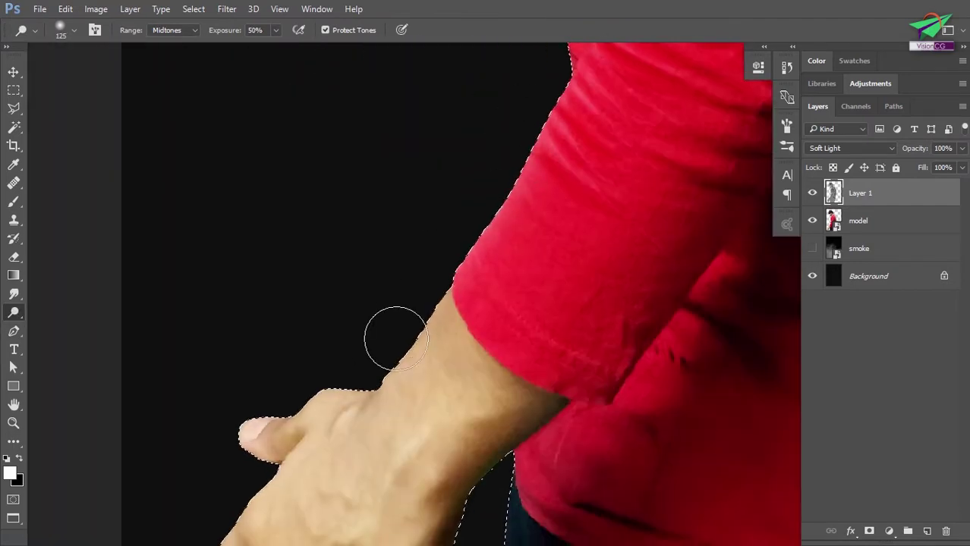
# - Dodge the forearm and the back of the hand with a size 125 brush
pyautogui.scroll(-5, 396, 339)
pyautogui.hscroll(-1, 456, 432)
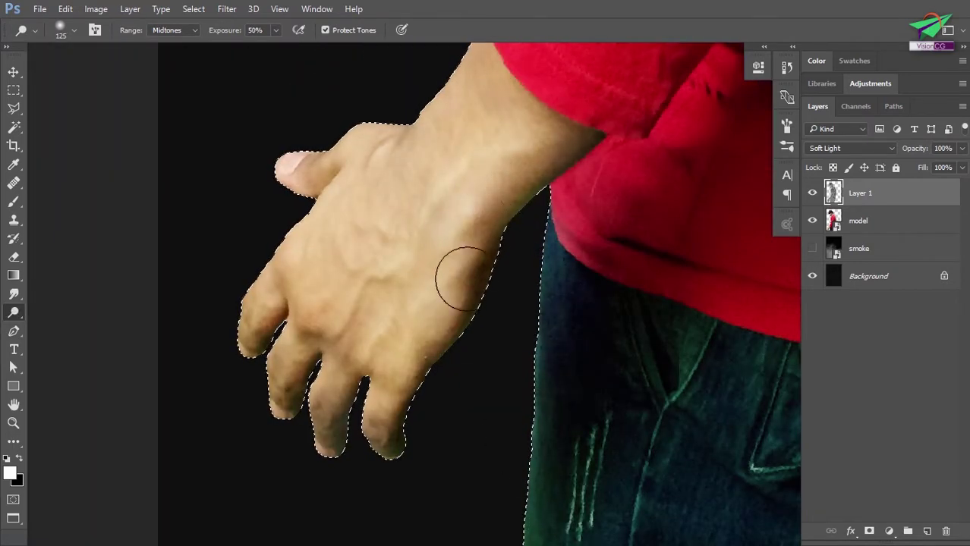
pyautogui.scroll(6, 381, 472)
pyautogui.scroll(-5, 410, 287)
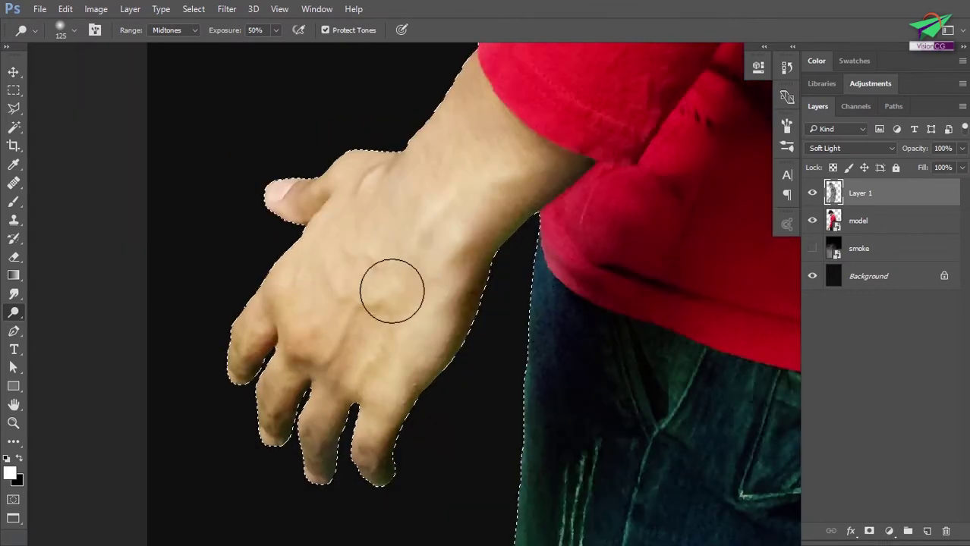
pyautogui.moveTo(393, 291); pyautogui.dragTo(315, 281)
# - Brighten the wrist and fingers using the Dodge tool at brush size 70
pyautogui.press('[')
pyautogui.press('[')
pyautogui.press('[')
pyautogui.press('[')
pyautogui.scroll(-1, 484, 229)
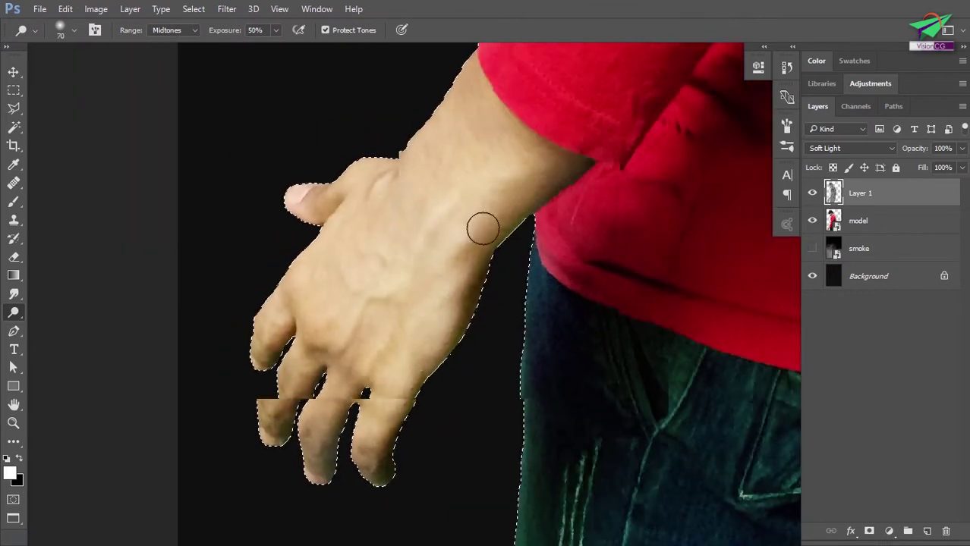
pyautogui.scroll(-2, 483, 229)
pyautogui.moveTo(483, 228); pyautogui.dragTo(378, 397)
pyautogui.scroll(2, 374, 182)
# - Burn the midtones along the shirt's front edge beside the sleeve with a size 45 brush at 54% exposure
pyautogui.rightClick(14, 313)
pyautogui.click(50, 325)
pyautogui.press('[')
pyautogui.press('[')
pyautogui.press('[')
pyautogui.press('[')
pyautogui.press('[')
pyautogui.press('[')
pyautogui.press('[')
pyautogui.press('[')
pyautogui.moveTo(390, 272); pyautogui.dragTo(411, 258)
pyautogui.moveTo(413, 291); pyautogui.dragTo(439, 173)
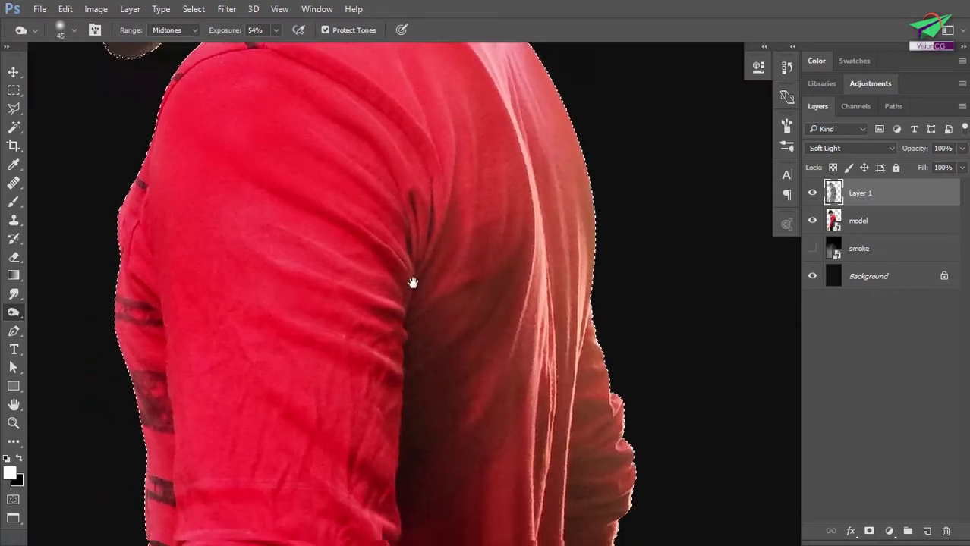
pyautogui.moveTo(413, 283); pyautogui.dragTo(464, 113)
pyautogui.moveTo(367, 355); pyautogui.dragTo(367, 292)
pyautogui.moveTo(200, 81); pyautogui.dragTo(189, 428)
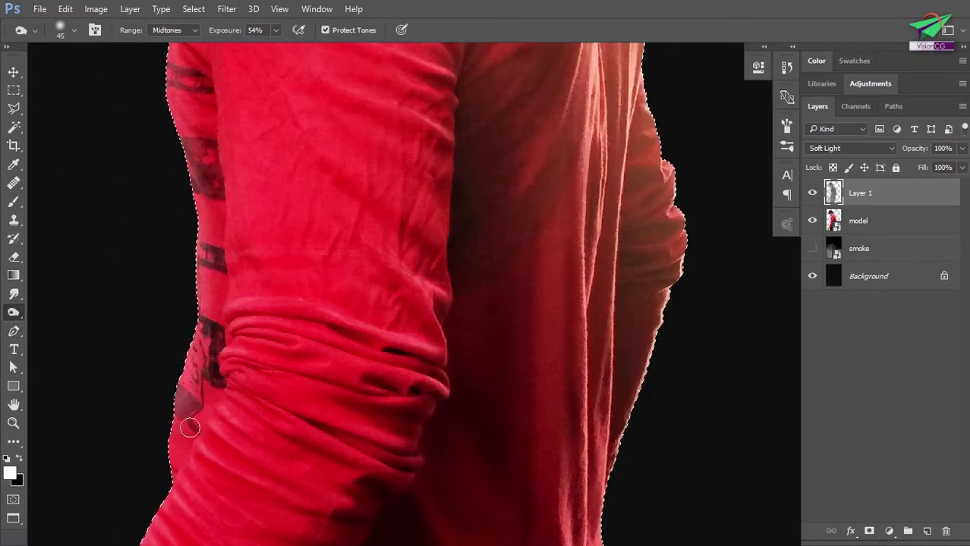
# - Burn the sleeve and shadowed side of the shirt, enlarging the brush to size 175
pyautogui.scroll(-2, 368, 437)
pyautogui.moveTo(379, 130); pyautogui.dragTo(386, 254)
pyautogui.scroll(2, 408, 228)
pyautogui.scroll(-4, 364, 376)
pyautogui.moveTo(364, 376); pyautogui.dragTo(353, 163)
pyautogui.press(']')
pyautogui.press(']')
pyautogui.press(']')
pyautogui.press(']')
pyautogui.press(']')
pyautogui.press(']')
pyautogui.press(']')
pyautogui.press(']')
pyautogui.press(']')
pyautogui.moveTo(378, 335); pyautogui.dragTo(380, 366)
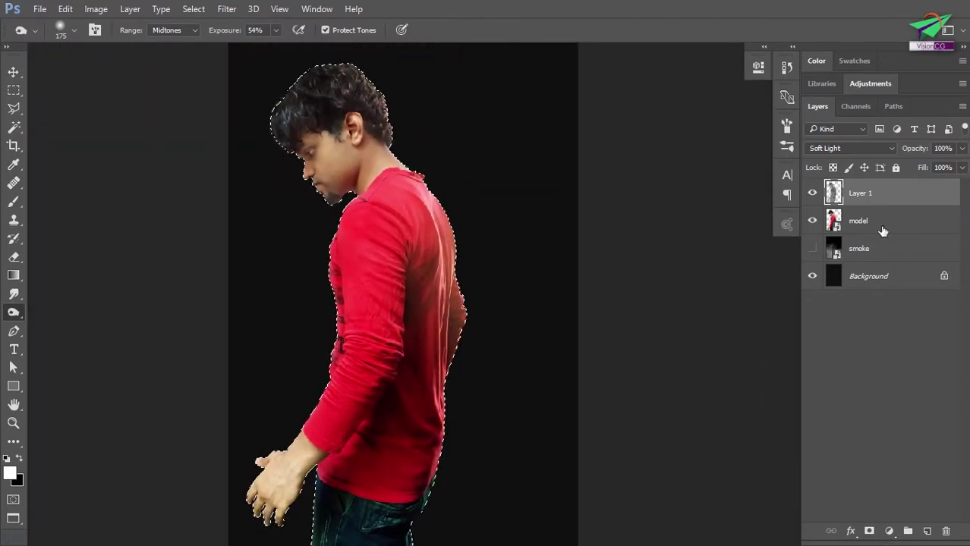
# - Create a Linear Dodge (Add) layer directly above the model layer and set the Brush foreground colour to #080808
pyautogui.click(888, 232)
pyautogui.click(926, 531)
pyautogui.click(16, 200)
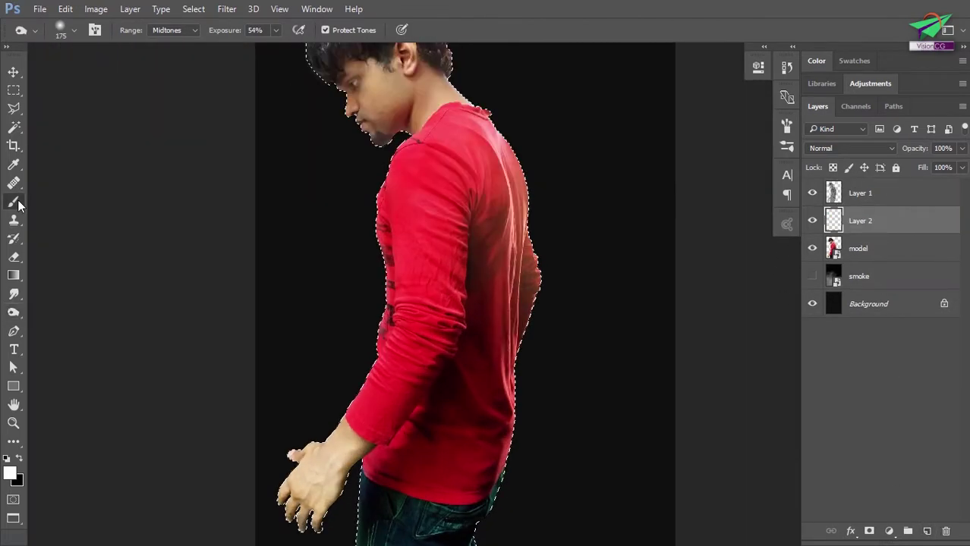
pyautogui.click(13, 475)
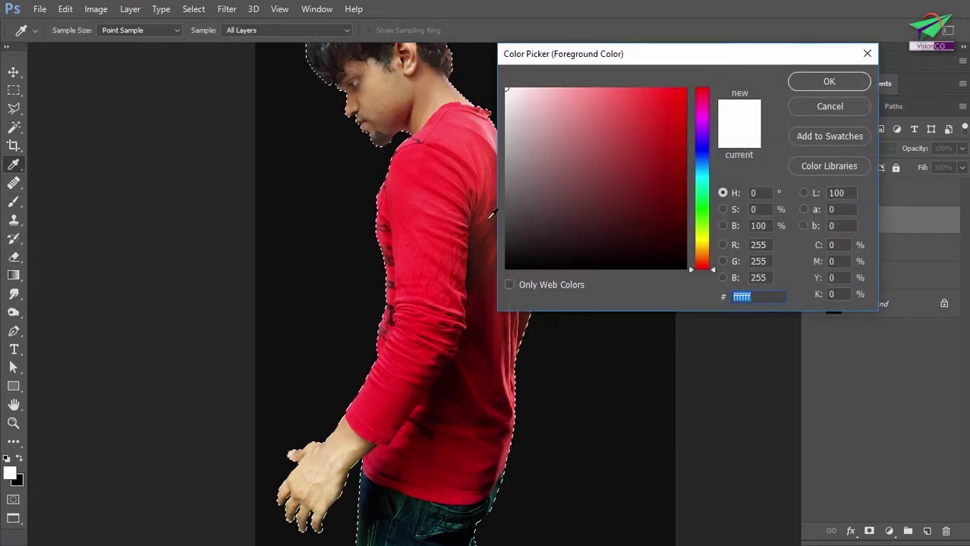
pyautogui.click(506, 258)
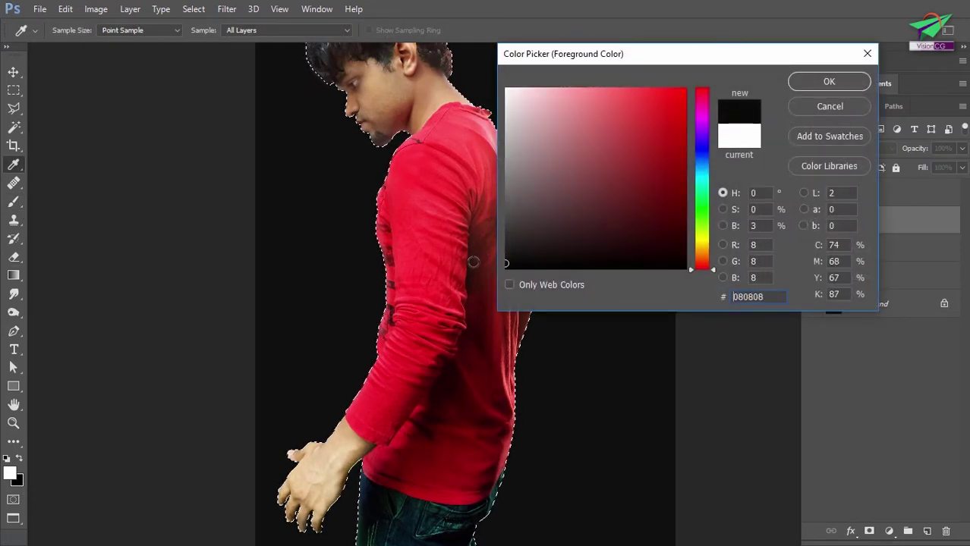
pyautogui.click(818, 81)
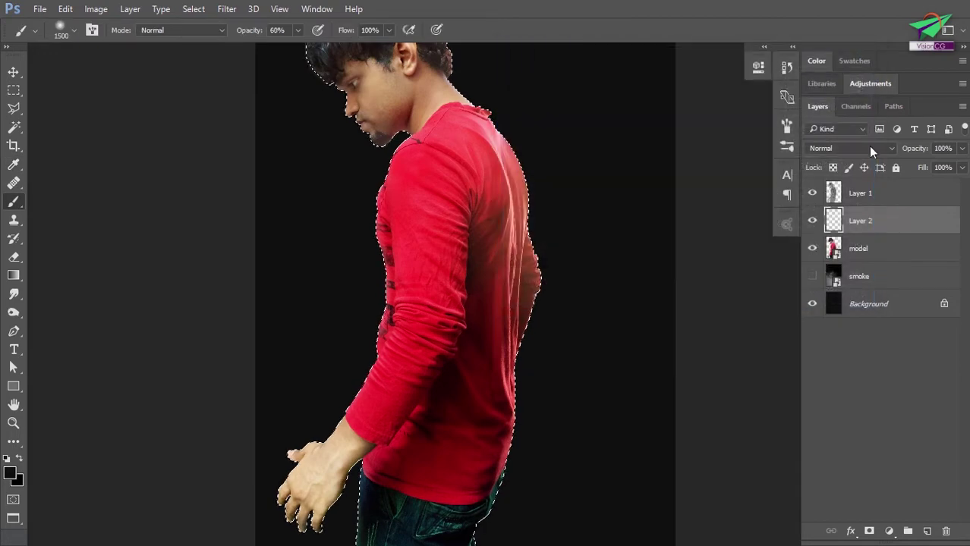
pyautogui.click(873, 149)
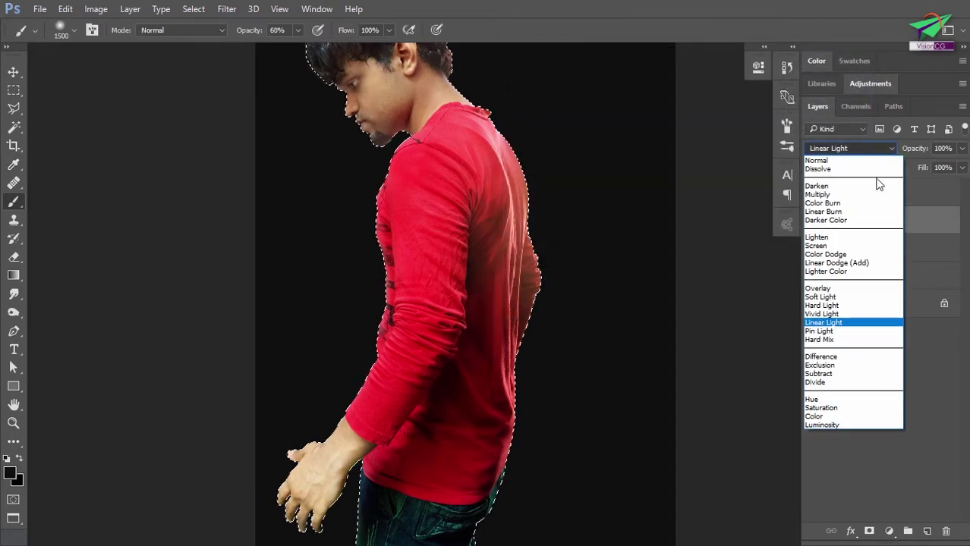
pyautogui.click(866, 263)
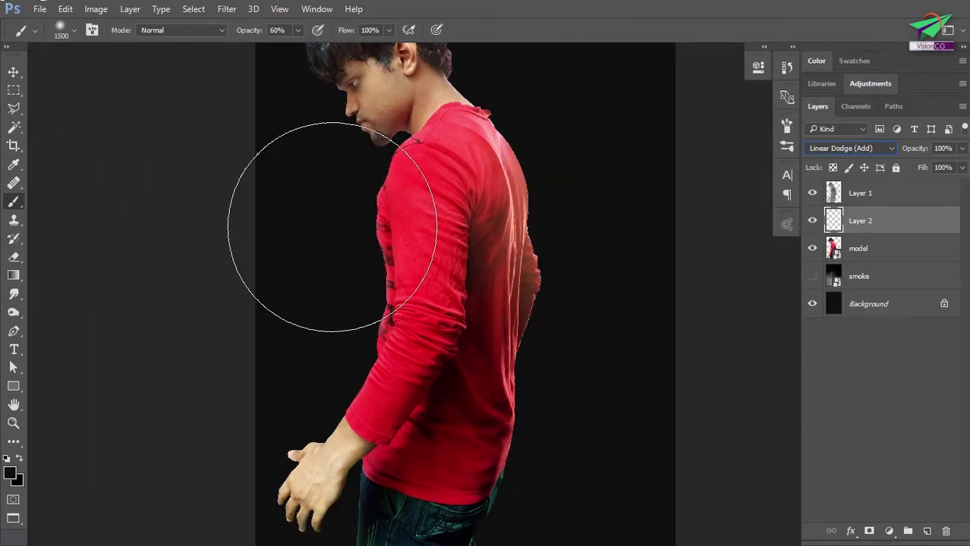
# - Paint over the upper sleeve with a soft size 400 brush at 100% opacity
pyautogui.click(74, 31)
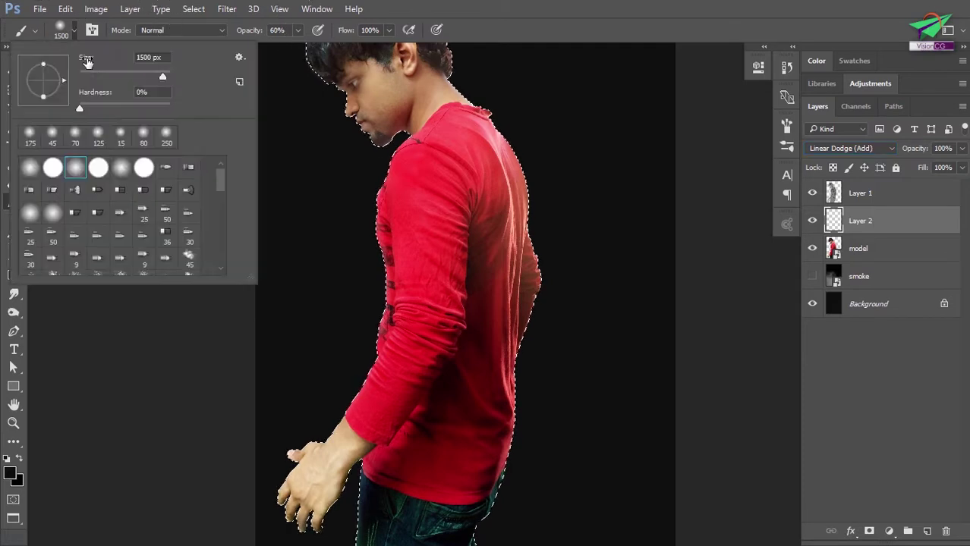
pyautogui.moveTo(108, 74); pyautogui.dragTo(109, 75)
pyautogui.click(652, 28)
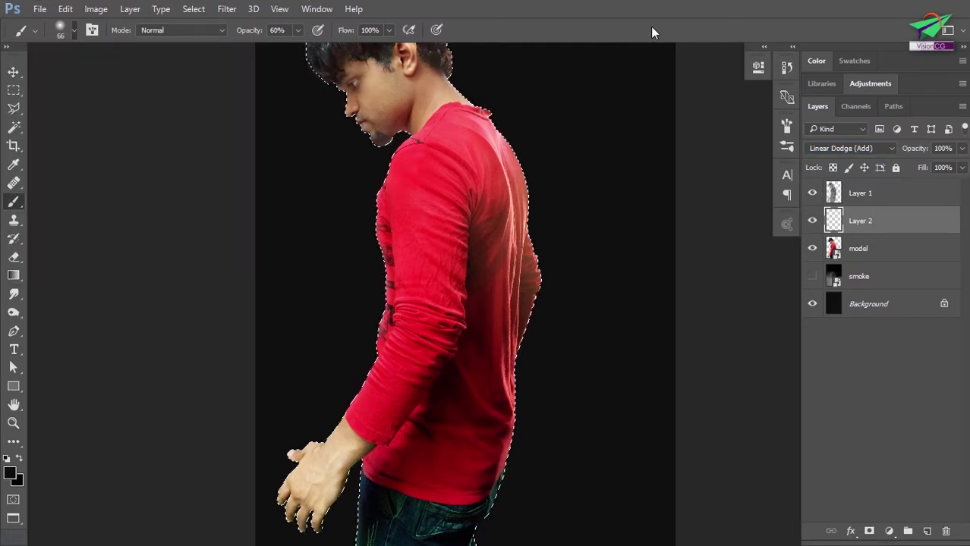
pyautogui.press(']')
pyautogui.press(']')
pyautogui.press(']')
pyautogui.press(']')
pyautogui.press(']')
pyautogui.press(']')
pyautogui.press(']')
pyautogui.press(']')
pyautogui.press(']')
pyautogui.press(']')
pyautogui.press(']')
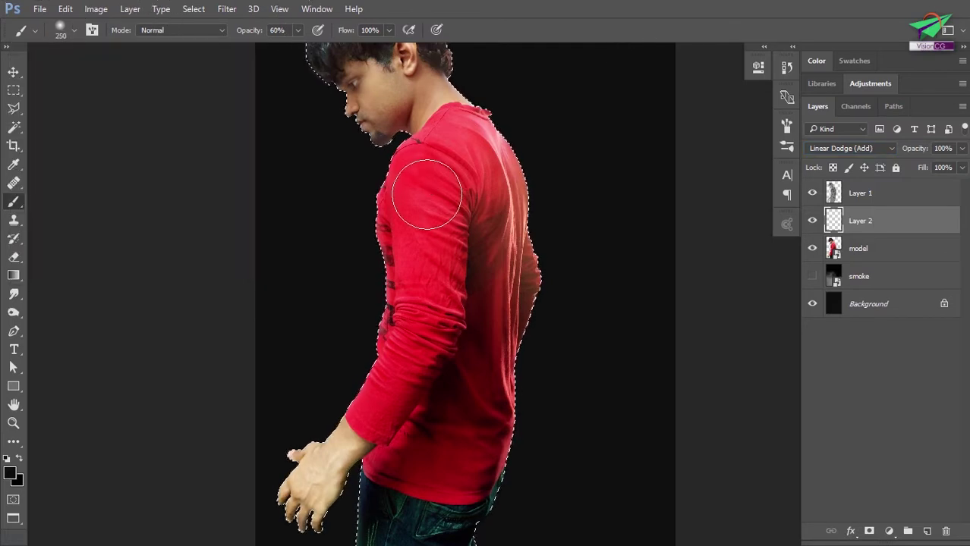
pyautogui.scroll(2, 432, 192)
pyautogui.press('[')
pyautogui.press('[')
pyautogui.press('[')
pyautogui.press(']')
pyautogui.press(']')
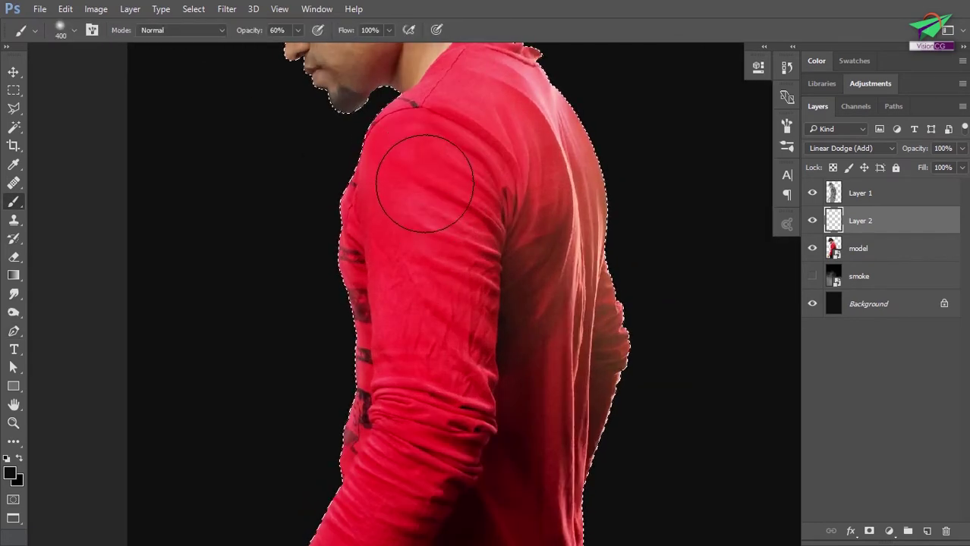
pyautogui.press('0')
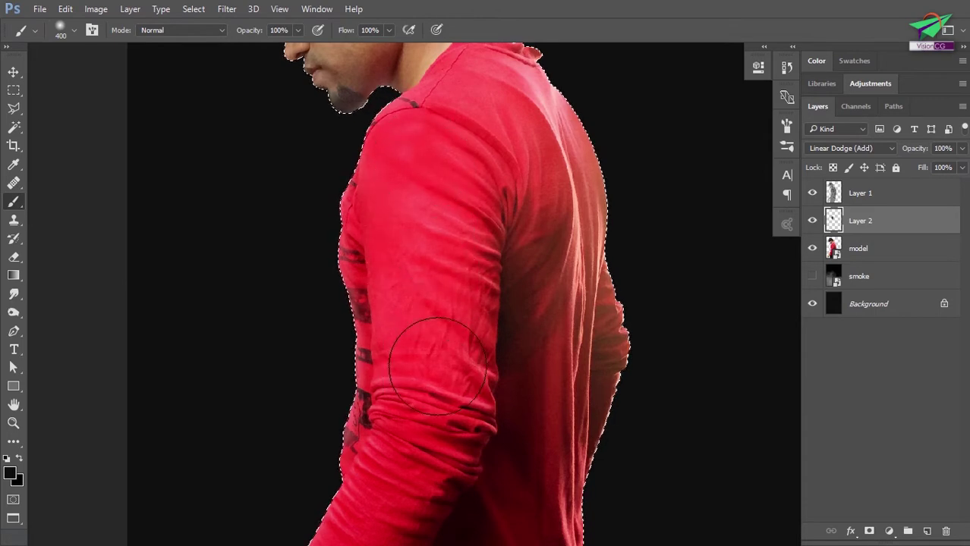
pyautogui.moveTo(476, 294); pyautogui.dragTo(446, 301)
pyautogui.click(852, 149)
pyautogui.click(855, 160)
pyautogui.hotkey('ctrl', 'z')
# - Set the painted layer's blending mode to Linear Light and its opacity to 39%
pyautogui.click(862, 150)
pyautogui.click(856, 195)
pyautogui.press('Down')
pyautogui.press('Down')
pyautogui.press('Down')
pyautogui.press('Down')
pyautogui.press('Down')
pyautogui.press('Down')
pyautogui.press('Down')
pyautogui.press('Down')
pyautogui.press('Down')
pyautogui.press('Down')
pyautogui.press('Down')
pyautogui.press('Down')
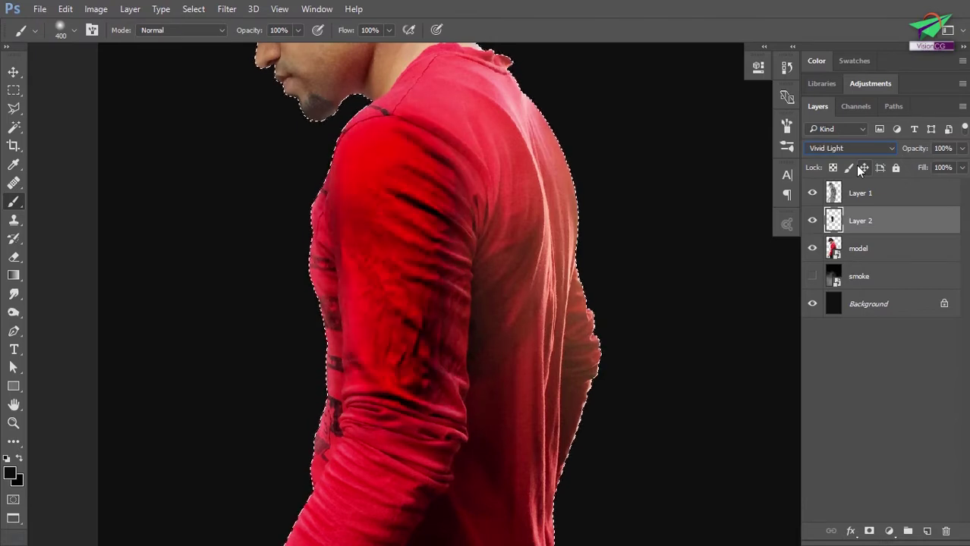
pyautogui.hotkey('ctrl', 'd')
pyautogui.moveTo(905, 152); pyautogui.dragTo(861, 154)
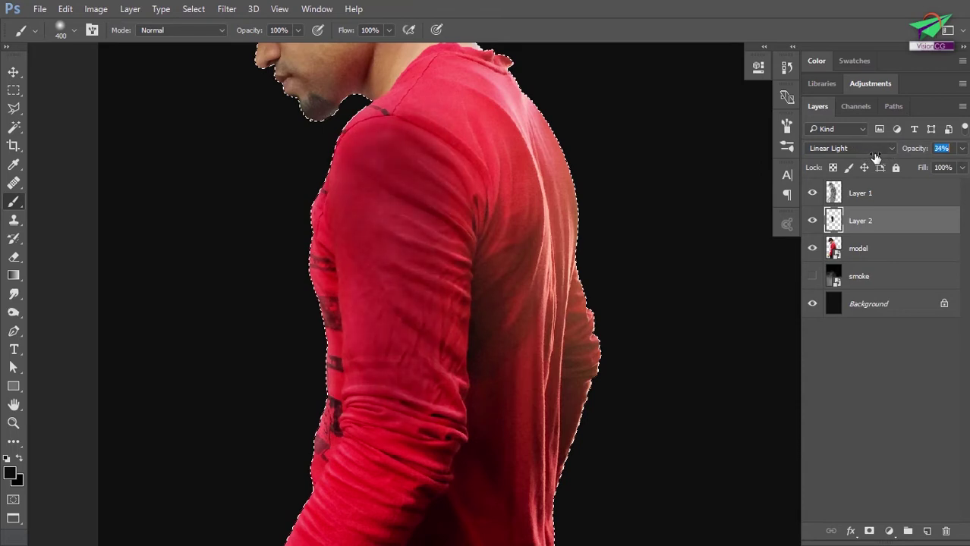
# - Darken the elbow folds, forearm sleeve and adjoining shirt fabric with a size 175 brush at 63% opacity
pyautogui.moveTo(447, 277); pyautogui.dragTo(586, 144)
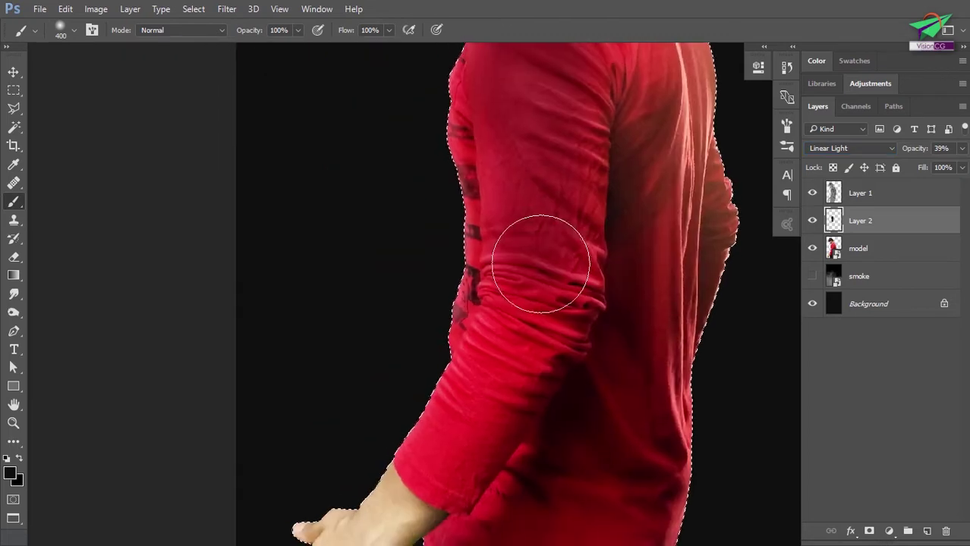
pyautogui.press('[')
pyautogui.press('[')
pyautogui.press('[')
pyautogui.press('[')
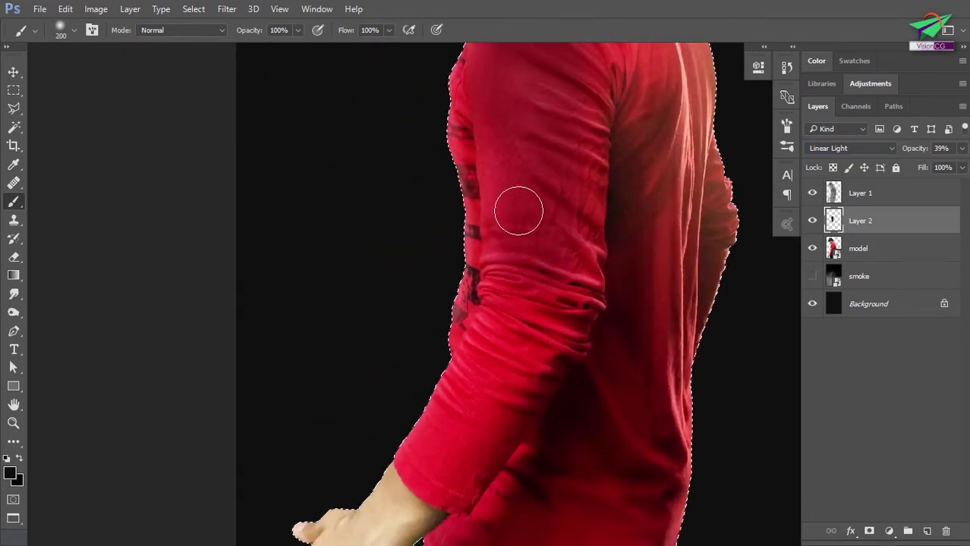
pyautogui.moveTo(555, 229); pyautogui.dragTo(586, 169)
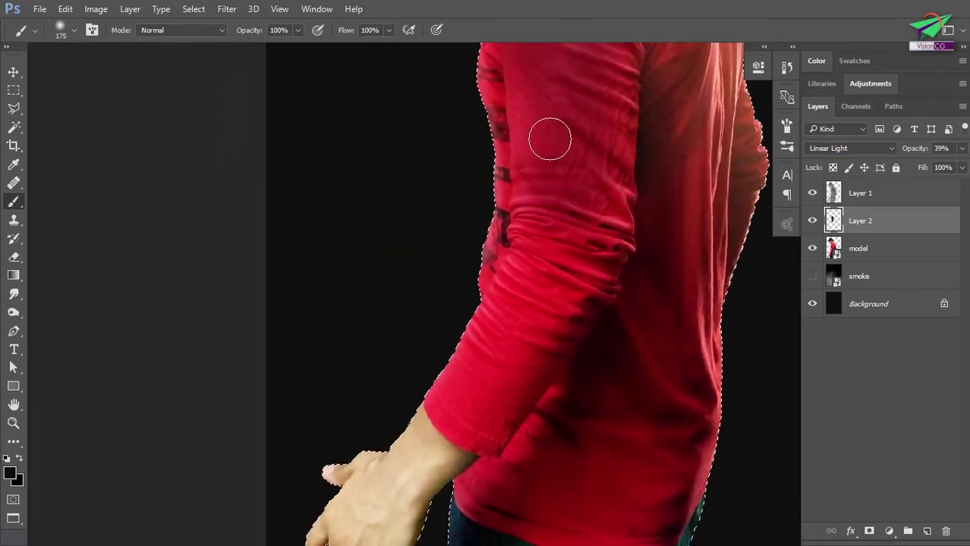
pyautogui.moveTo(213, 31); pyautogui.dragTo(212, 31)
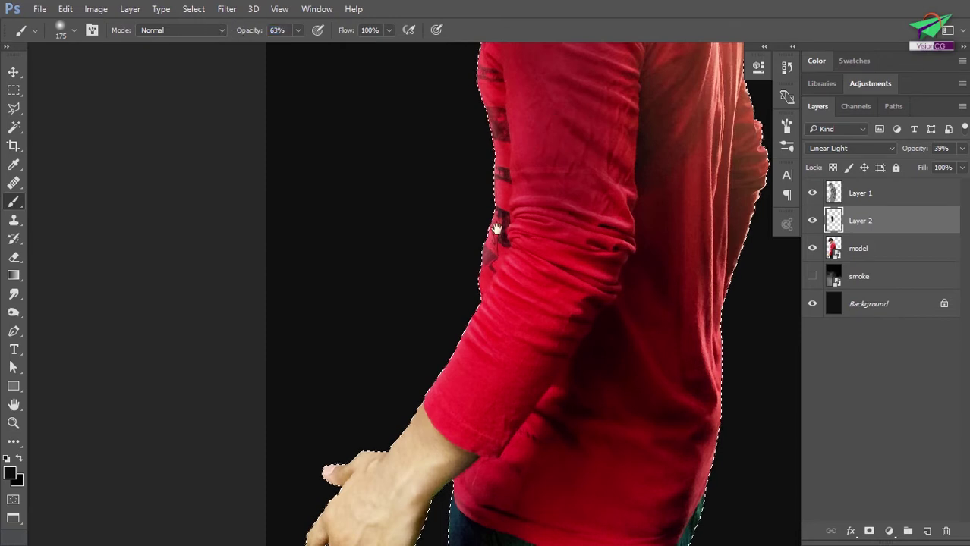
pyautogui.moveTo(496, 225); pyautogui.dragTo(522, 206)
pyautogui.moveTo(604, 222)
pyautogui.mouseDown()
pyautogui.moveTo(612, 225)
pyautogui.moveTo(521, 330)
pyautogui.moveTo(486, 404)
pyautogui.mouseUp()
pyautogui.moveTo(624, 186); pyautogui.dragTo(594, 381)
pyautogui.moveTo(541, 108); pyautogui.dragTo(504, 227)
pyautogui.moveTo(625, 284)
pyautogui.mouseDown()
pyautogui.moveTo(533, 210)
pyautogui.moveTo(636, 161)
pyautogui.mouseUp()
pyautogui.moveTo(623, 273)
pyautogui.mouseDown()
pyautogui.moveTo(608, 180)
pyautogui.moveTo(645, 406)
pyautogui.mouseUp()
pyautogui.moveTo(618, 405); pyautogui.dragTo(643, 204)
pyautogui.moveTo(643, 429); pyautogui.dragTo(660, 316)
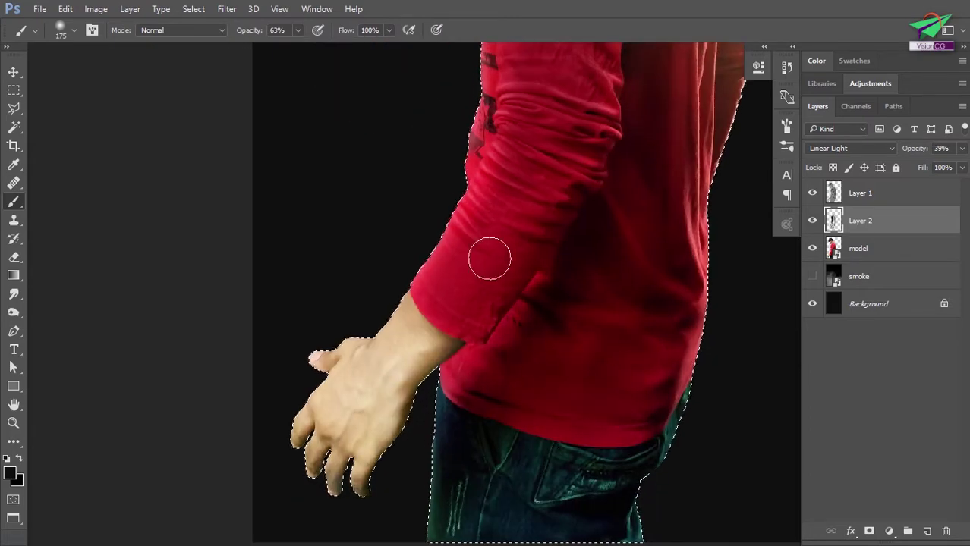
# - Raise the layer's opacity to 53% and paint over the upper sleeve with a size 400 brush at 33% opacity
pyautogui.scroll(10, 478, 357)
pyautogui.moveTo(917, 150); pyautogui.dragTo(927, 152)
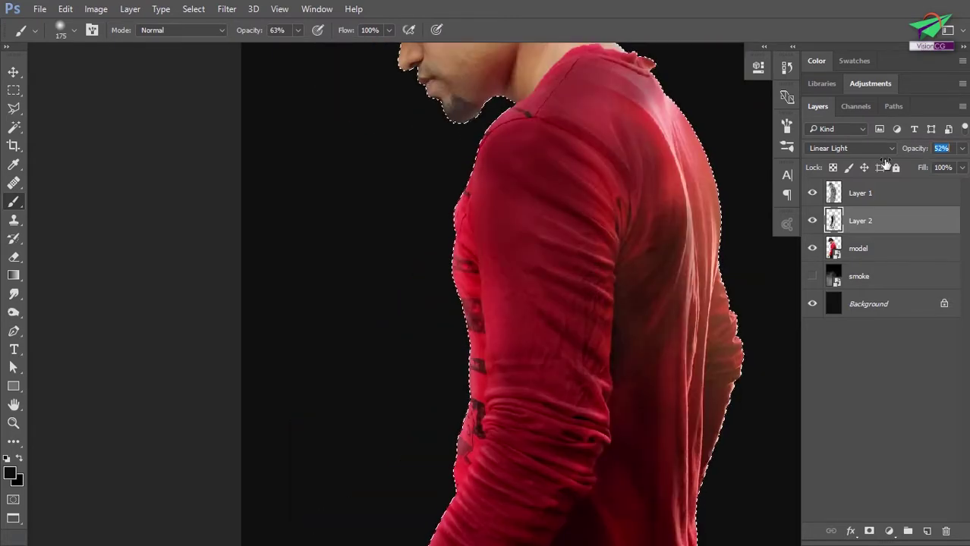
pyautogui.moveTo(729, 211); pyautogui.dragTo(539, 217)
pyautogui.moveTo(249, 33); pyautogui.dragTo(229, 33)
pyautogui.press(']')
pyautogui.press(']')
pyautogui.press(']')
pyautogui.press(']')
pyautogui.moveTo(377, 233); pyautogui.dragTo(391, 148)
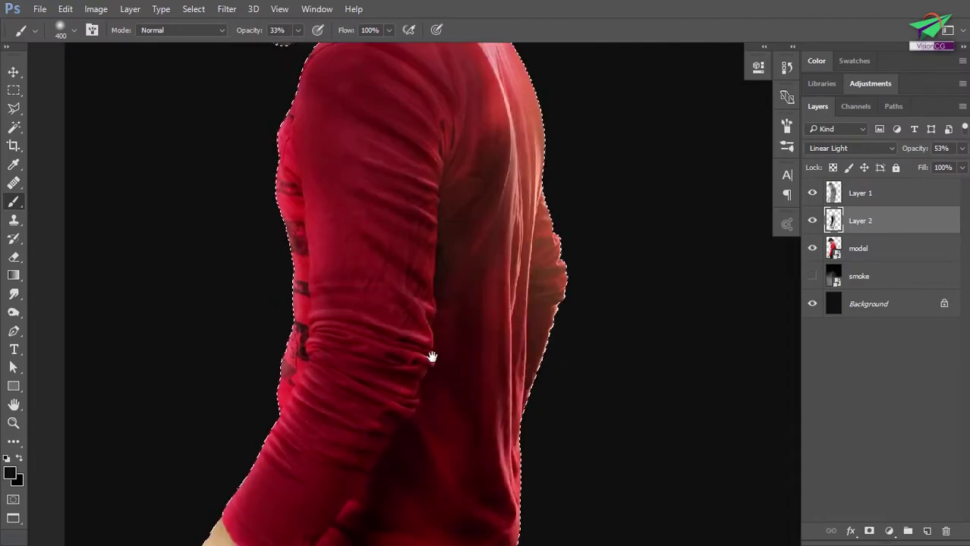
# - Paint along the shirt's patterned front edge with a size 40 brush at 17% opacity
pyautogui.moveTo(431, 357); pyautogui.dragTo(461, 444)
pyautogui.scroll(3, 440, 463)
pyautogui.press('[')
pyautogui.press('[')
pyautogui.press('[')
pyautogui.press('[')
pyautogui.press('[')
pyautogui.press('[')
pyautogui.press('[')
pyautogui.press('[')
pyautogui.press('[')
pyautogui.press('[')
pyautogui.press('[')
pyautogui.press('[')
pyautogui.press('[')
pyautogui.moveTo(241, 37); pyautogui.dragTo(228, 37)
pyautogui.moveTo(447, 83)
pyautogui.mouseDown()
pyautogui.moveTo(450, 76)
pyautogui.moveTo(477, 337)
pyautogui.moveTo(498, 226)
pyautogui.mouseUp()
pyautogui.moveTo(496, 115); pyautogui.dragTo(496, 254)
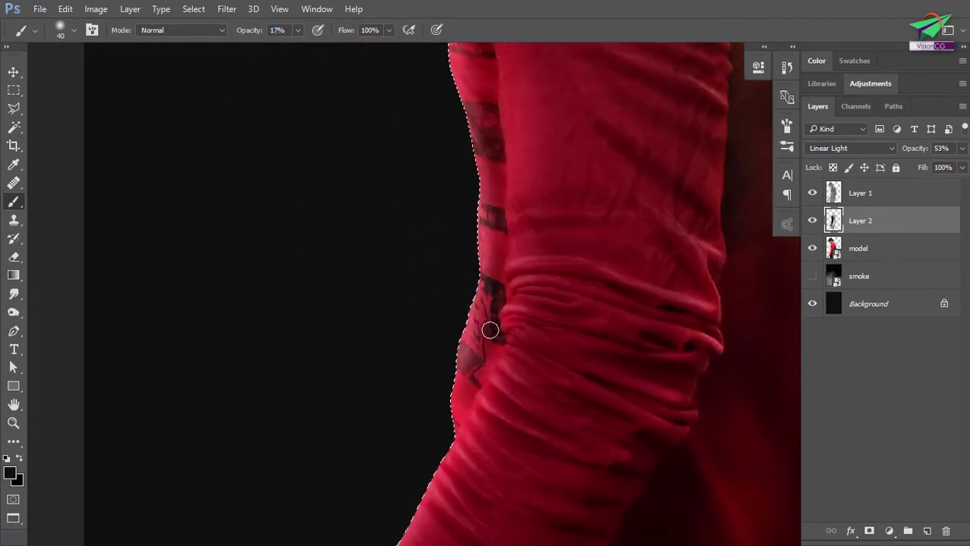
# - Add a layer mask to Layer 2 from the active model selection
pyautogui.scroll(6, 494, 288)
pyautogui.scroll(-5, 584, 220)
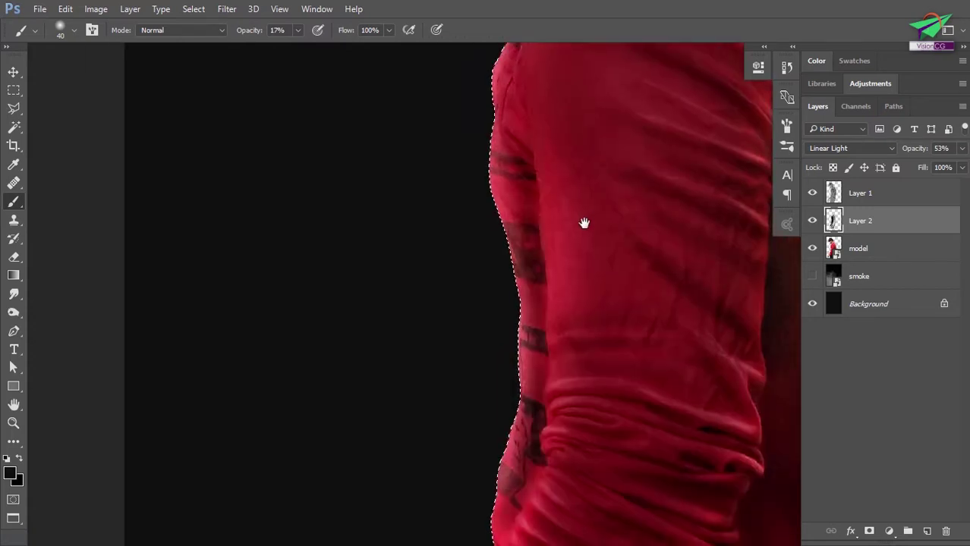
pyautogui.hscroll(4, 606, 299)
pyautogui.hscroll(-2, 607, 303)
pyautogui.click(869, 531)
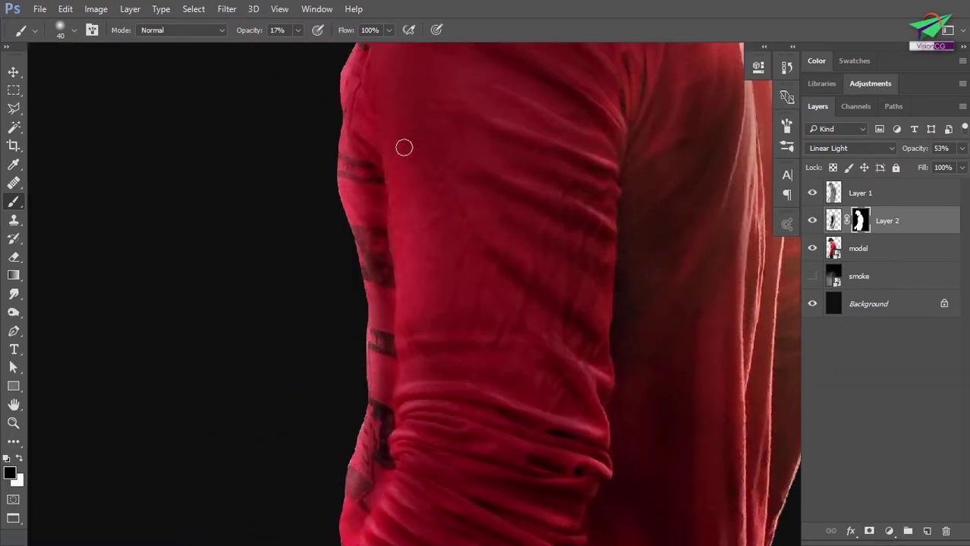
# - Paint black on the mask along the sleeve's edges at 17% opacity, enlarging the brush to size 90, and swap the colours
pyautogui.moveTo(253, 33); pyautogui.dragTo(246, 34)
pyautogui.moveTo(364, 455); pyautogui.dragTo(479, 164)
pyautogui.press(']')
pyautogui.press(']')
pyautogui.press(']')
pyautogui.moveTo(582, 355); pyautogui.dragTo(591, 251)
pyautogui.press(']')
pyautogui.moveTo(657, 193)
pyautogui.mouseDown()
pyautogui.moveTo(493, 363)
pyautogui.moveTo(524, 303)
pyautogui.mouseUp()
pyautogui.press('[')
pyautogui.moveTo(565, 76); pyautogui.dragTo(483, 379)
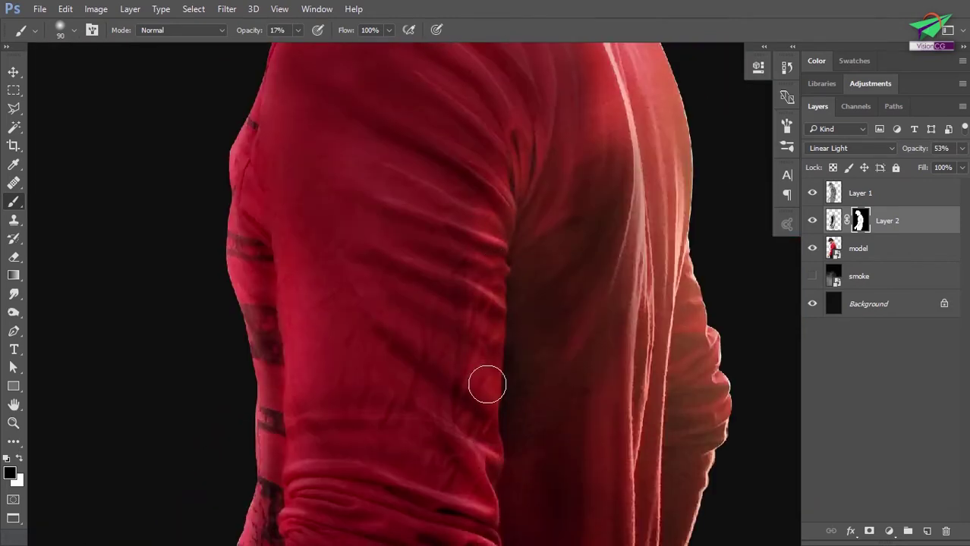
pyautogui.moveTo(507, 186); pyautogui.dragTo(488, 311)
pyautogui.press('x')
pyautogui.moveTo(507, 274); pyautogui.dragTo(544, 316)
# - Load the model's outline as a selection and paint over the sleeve on Layer 2's pixels at 17% opacity
pyautogui.click(834, 220)
pyautogui.moveTo(369, 255); pyautogui.dragTo(453, 162)
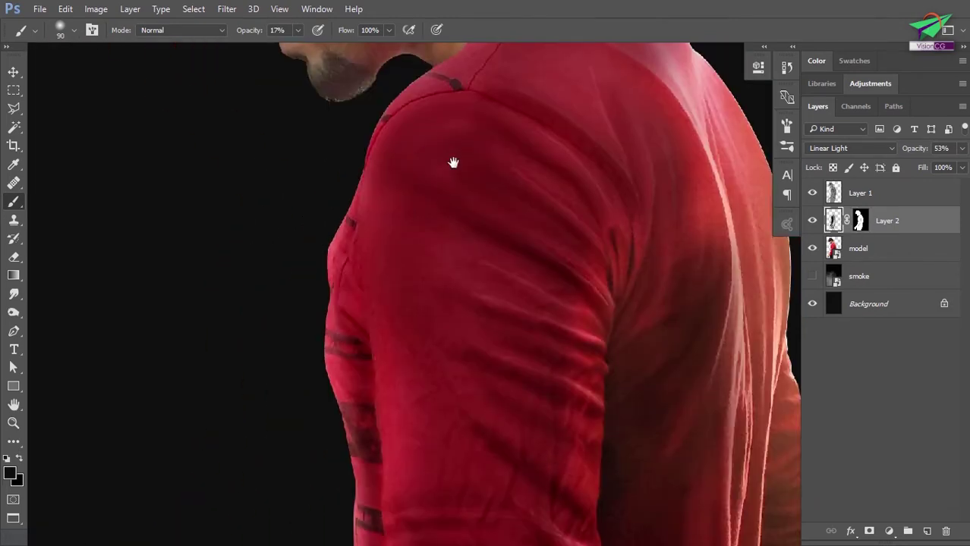
pyautogui.keyDown('ctrl'); pyautogui.click(835, 242); pyautogui.keyUp('ctrl')
pyautogui.moveTo(425, 89); pyautogui.dragTo(416, 145)
pyautogui.moveTo(410, 418); pyautogui.dragTo(452, 295)
# - Paint on Layer 2's mask over the sleeve at 17% opacity, reducing the brush to size 40
pyautogui.click(860, 225)
pyautogui.moveTo(425, 333); pyautogui.dragTo(427, 286)
pyautogui.press('[')
pyautogui.press('[')
pyautogui.press('[')
pyautogui.press('[')
pyautogui.press('[')
pyautogui.moveTo(444, 182); pyautogui.dragTo(437, 239)
# - Swap the colours and paint black on the mask along the lower sleeve with a size 70 brush at 11% opacity
pyautogui.press('x')
pyautogui.moveTo(245, 30); pyautogui.dragTo(242, 30)
pyautogui.press(']')
pyautogui.press(']')
pyautogui.press(']')
pyautogui.moveTo(433, 468)
pyautogui.mouseDown()
pyautogui.moveTo(446, 272)
pyautogui.moveTo(526, 287)
pyautogui.mouseUp()
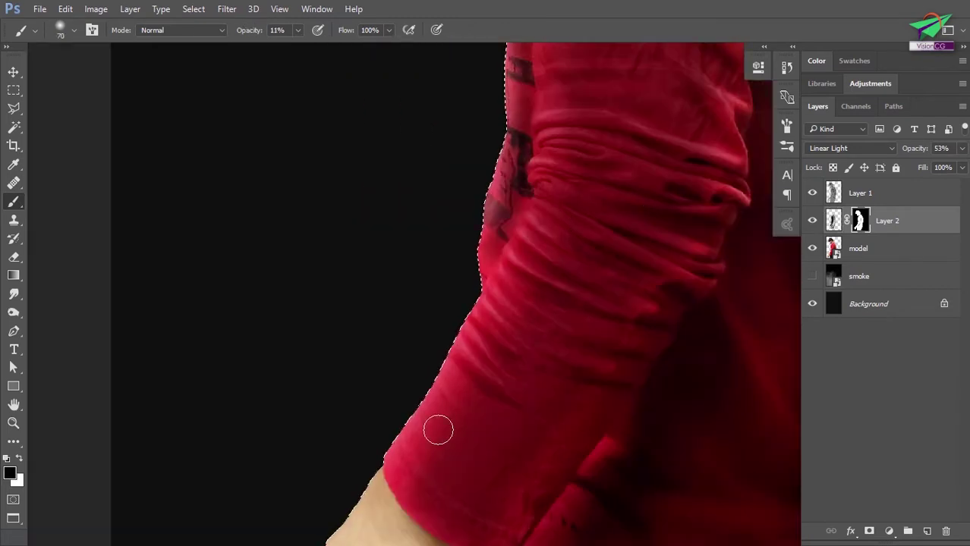
pyautogui.moveTo(690, 266); pyautogui.dragTo(480, 430)
pyautogui.moveTo(524, 181); pyautogui.dragTo(531, 297)
# - Refine Layer 2's mask around the sleeve with a size 40 brush, raising the brush opacity to 40%
pyautogui.press('x')
pyautogui.press('x')
pyautogui.moveTo(526, 450); pyautogui.dragTo(541, 415)
pyautogui.press('[')
pyautogui.press('[')
pyautogui.press('[')
pyautogui.press('4')
pyautogui.press('x')
pyautogui.press('x')
pyautogui.moveTo(501, 448); pyautogui.dragTo(539, 249)
pyautogui.moveTo(507, 410); pyautogui.dragTo(576, 292)
# - Swap the colours and continue painting on Layer 2's mask along the arm, enlarging the brush to size 80
pyautogui.press('x')
pyautogui.moveTo(523, 256); pyautogui.dragTo(462, 474)
pyautogui.press(']')
pyautogui.press(']')
pyautogui.press(']')
pyautogui.press(']')
pyautogui.moveTo(579, 106)
pyautogui.mouseDown()
pyautogui.moveTo(556, 298)
pyautogui.moveTo(462, 327)
pyautogui.moveTo(522, 260)
pyautogui.mouseUp()
# - Lower the opacity of Layer 2 to 40%
pyautogui.click(833, 220)
pyautogui.scroll(-3, 467, 318)
pyautogui.moveTo(910, 149); pyautogui.dragTo(895, 157)
pyautogui.moveTo(417, 152); pyautogui.dragTo(433, 270)
pyautogui.scroll(3, 364, 189)
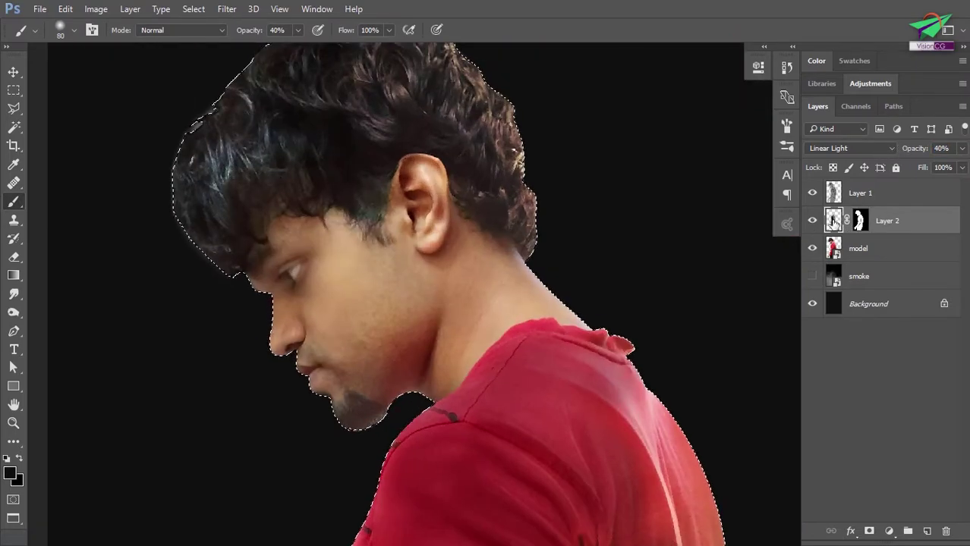
# - Group the model layer, Layer 2 and Layer 1, and name the group "me"
pyautogui.click(865, 194)
pyautogui.scroll(-2, 531, 228)
pyautogui.moveTo(580, 296); pyautogui.dragTo(563, 176)
pyautogui.hotkey('ctrl', '0')
pyautogui.click(886, 277)
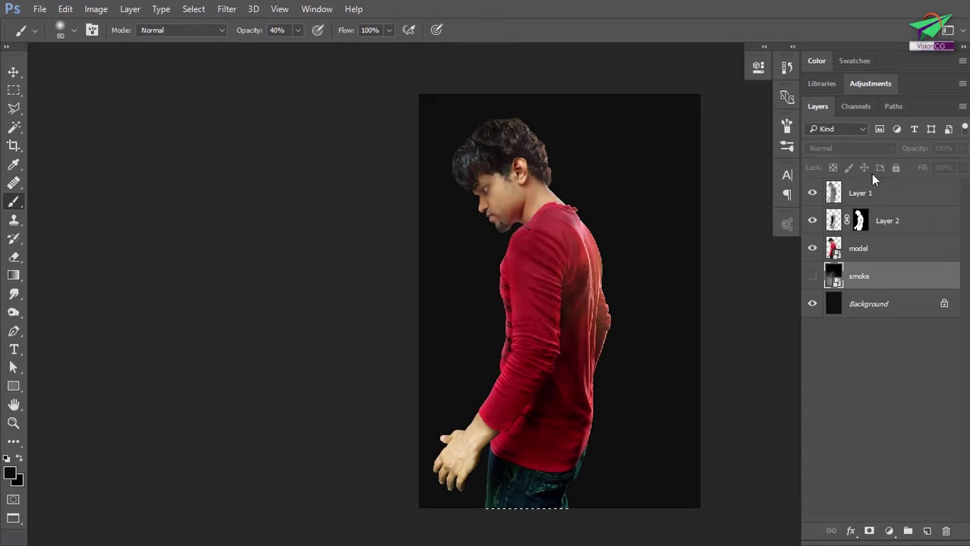
pyautogui.click(892, 257)
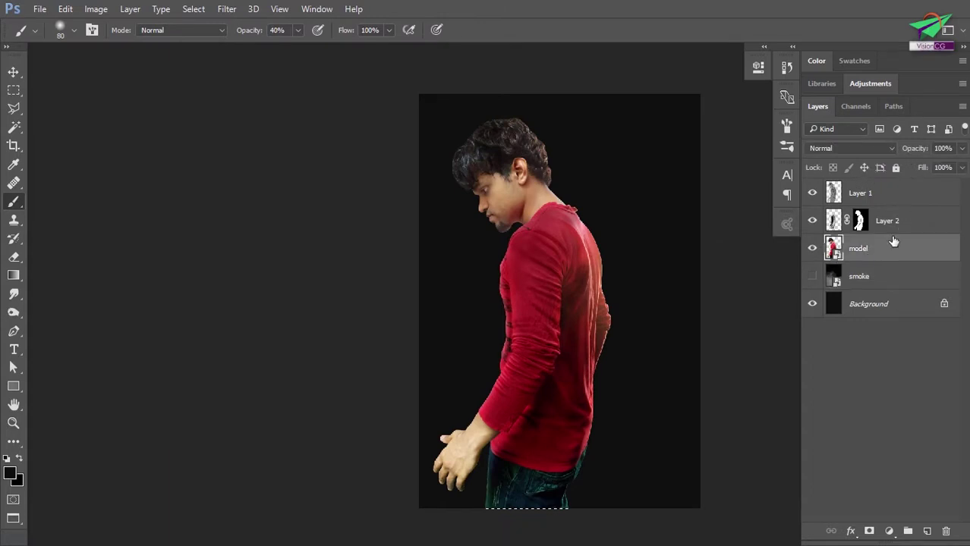
pyautogui.keyDown('shift'); pyautogui.click(895, 197); pyautogui.keyUp('shift')
pyautogui.hotkey('ctrl', 'g')
pyautogui.doubleClick(863, 186)
pyautogui.press('Return')
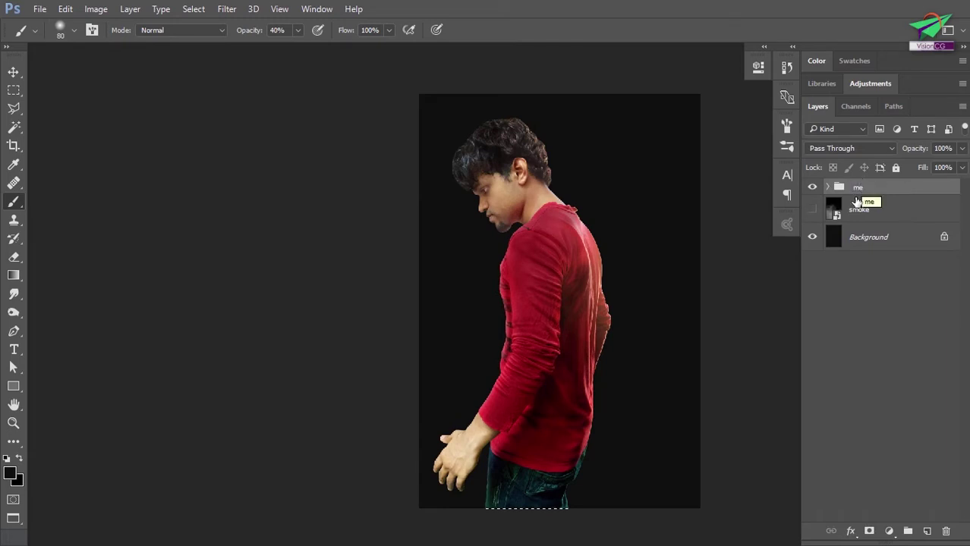
# - Stamp the visible model onto a new layer with the Background hidden, and show the Background again
pyautogui.click(812, 236)
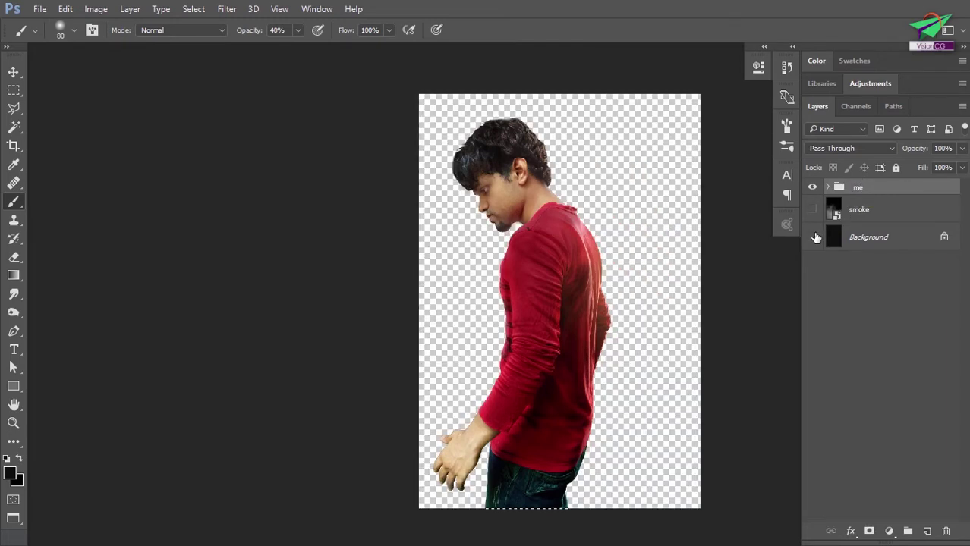
pyautogui.hotkey('ctrl', 'shift', 'alt', 'e')
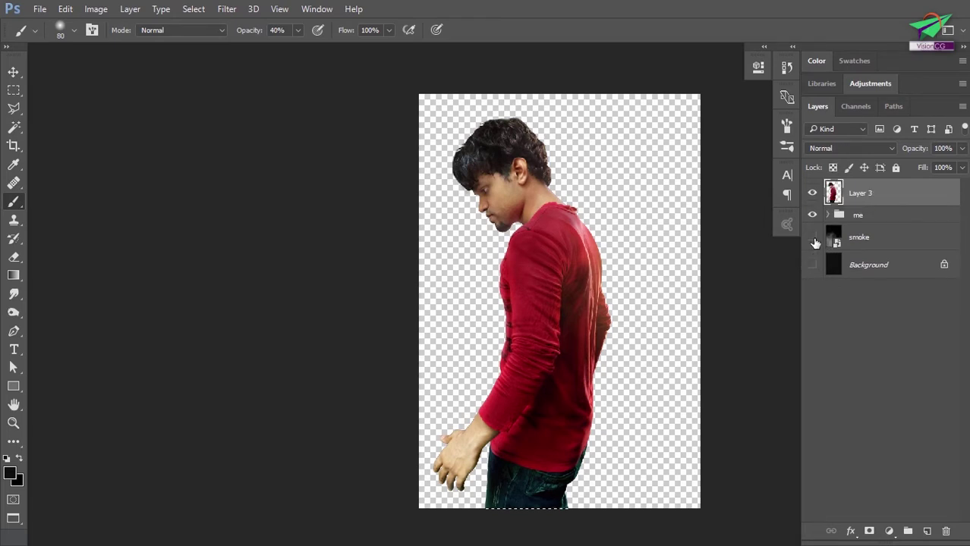
pyautogui.click(812, 265)
# - Apply a Motion Blur to Layer 3 with an angle of 0° and a distance of 1695 pixels
pyautogui.scroll(5, 489, 180)
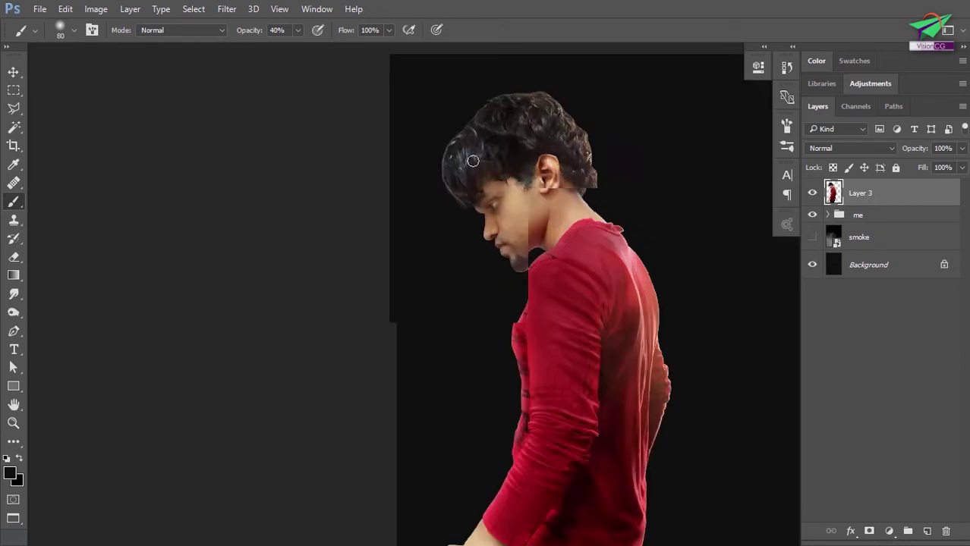
pyautogui.scroll(-6, 533, 194)
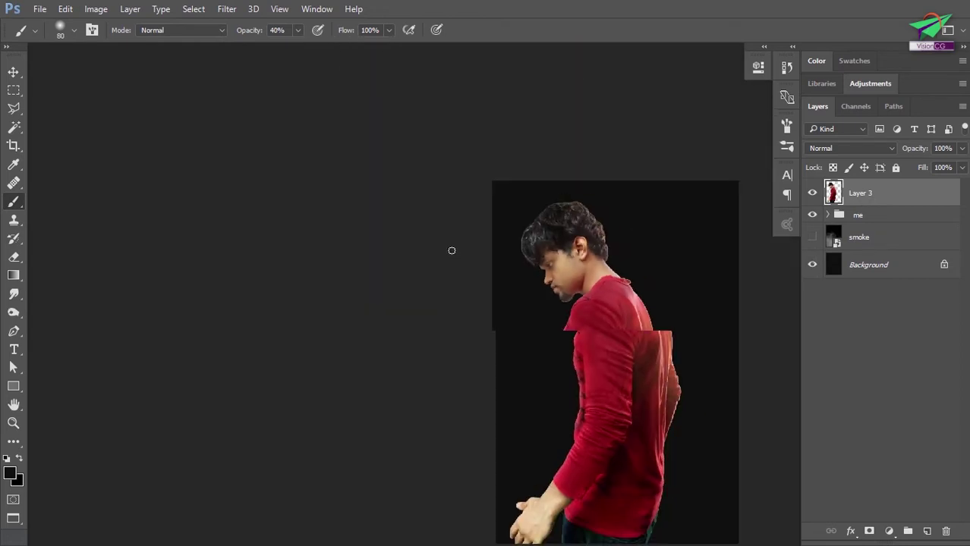
pyautogui.scroll(2, 489, 143)
pyautogui.scroll(-2, 476, 256)
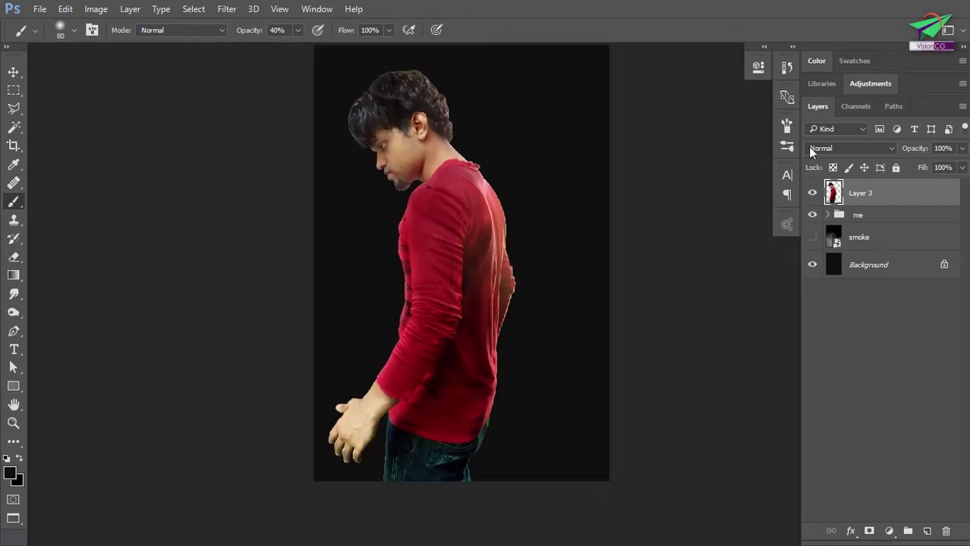
pyautogui.click(229, 12)
pyautogui.moveTo(270, 169)
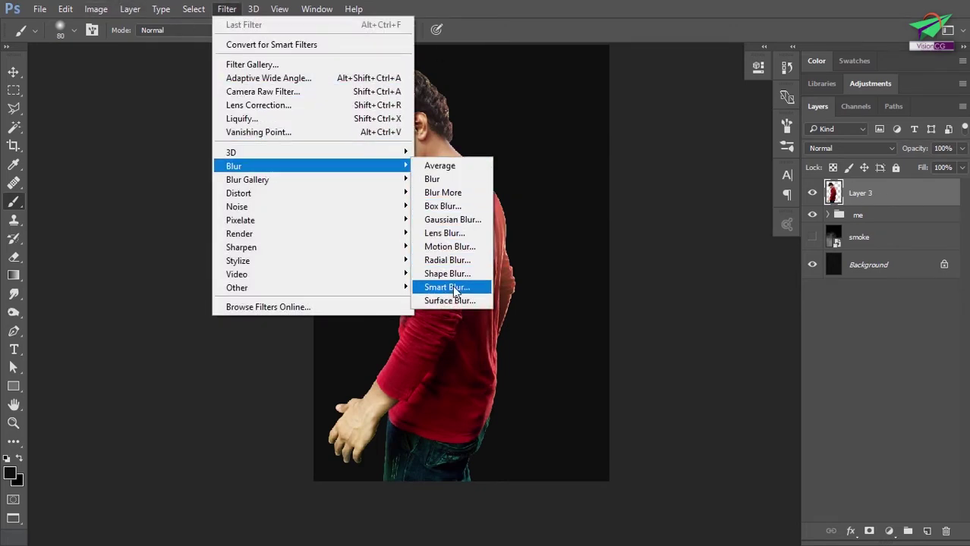
pyautogui.click(454, 247)
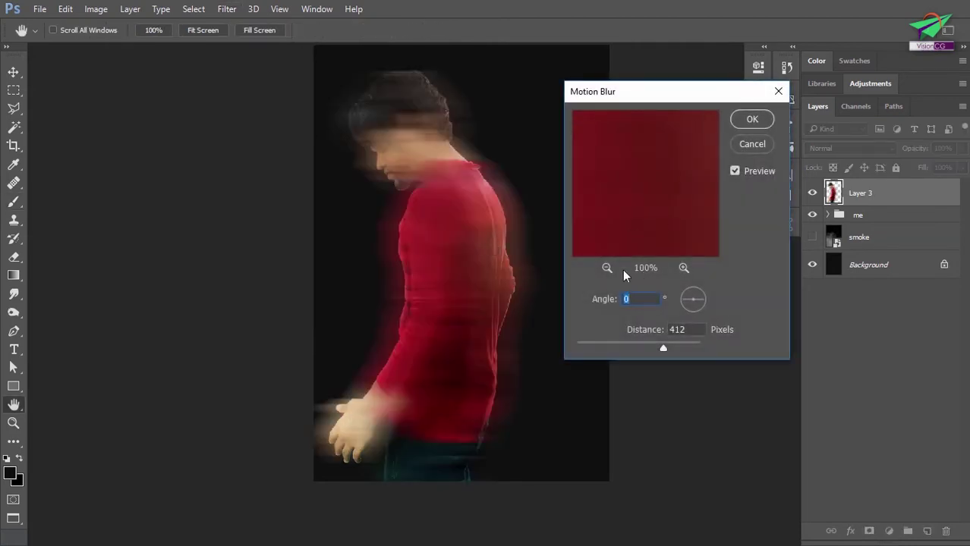
pyautogui.moveTo(677, 350); pyautogui.dragTo(693, 352)
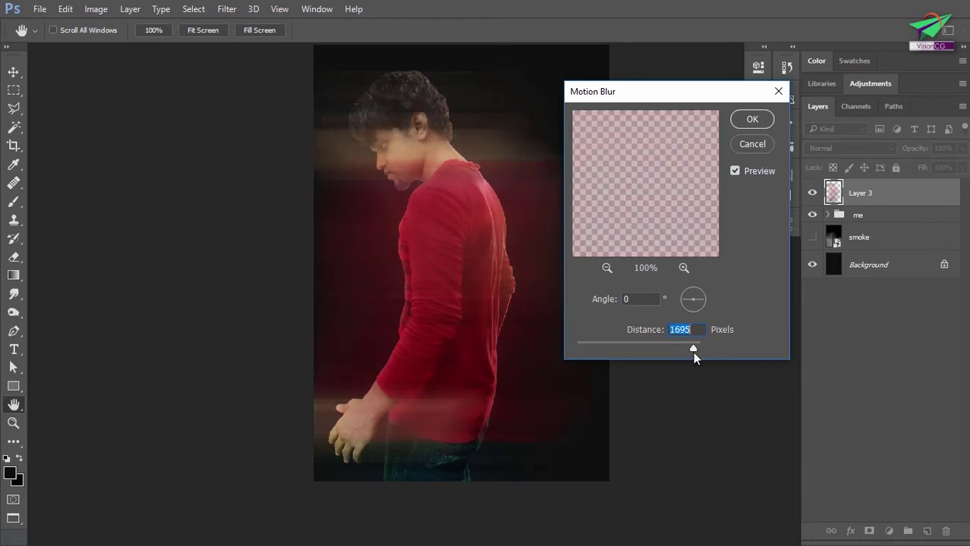
pyautogui.click(752, 120)
# - Free-transform the blurred layer, stretching its width to about 192% and shifting it behind the model's back
pyautogui.press('b')
pyautogui.hotkey('ctrl', 't')
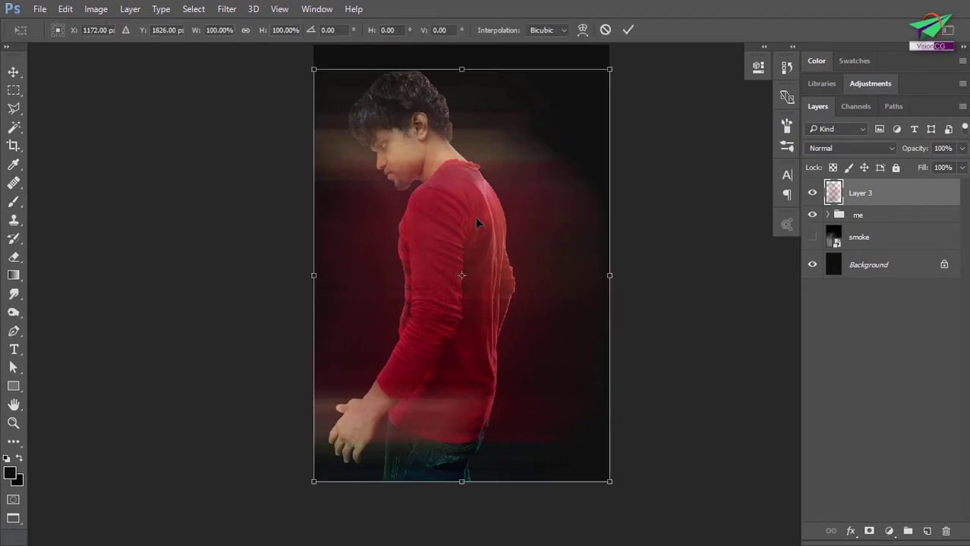
pyautogui.moveTo(545, 221); pyautogui.dragTo(589, 221)
pyautogui.scroll(-1, 666, 298)
pyautogui.moveTo(648, 287); pyautogui.dragTo(826, 269)
pyautogui.moveTo(636, 286)
pyautogui.mouseDown()
pyautogui.moveTo(617, 287)
pyautogui.moveTo(630, 287)
pyautogui.mouseUp()
pyautogui.scroll(-2, 630, 287)
pyautogui.moveTo(747, 289); pyautogui.dragTo(768, 293)
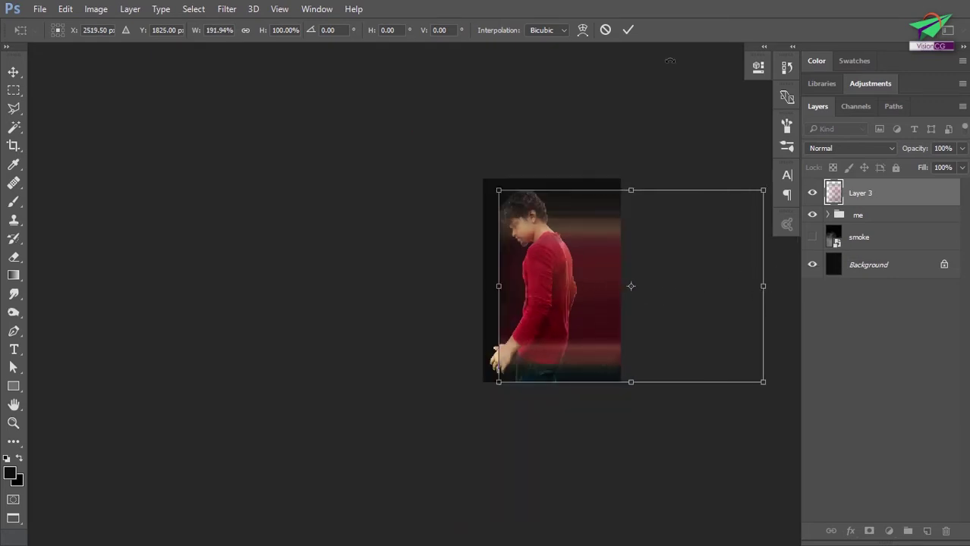
pyautogui.press('Return')
pyautogui.press('b')
# - Add a layer mask to Layer 3 and set up a soft black brush at size 600 and 100% opacity
pyautogui.click(869, 532)
pyautogui.scroll(4, 482, 318)
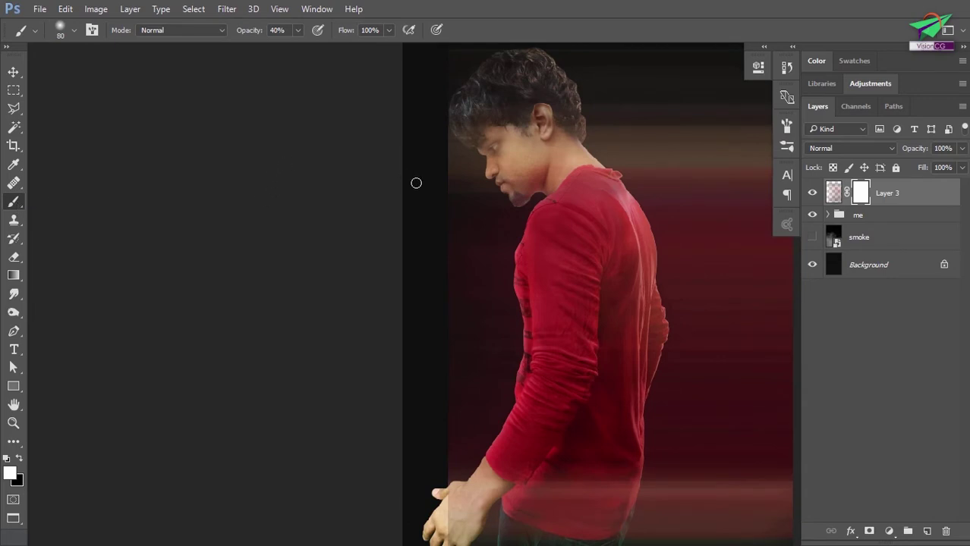
pyautogui.rightClick(416, 183)
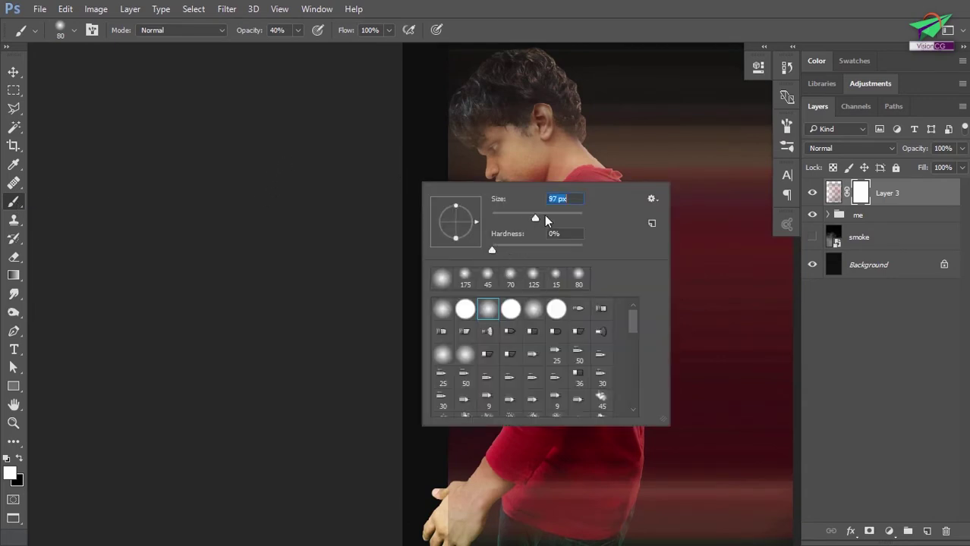
pyautogui.moveTo(255, 30); pyautogui.dragTo(441, 50)
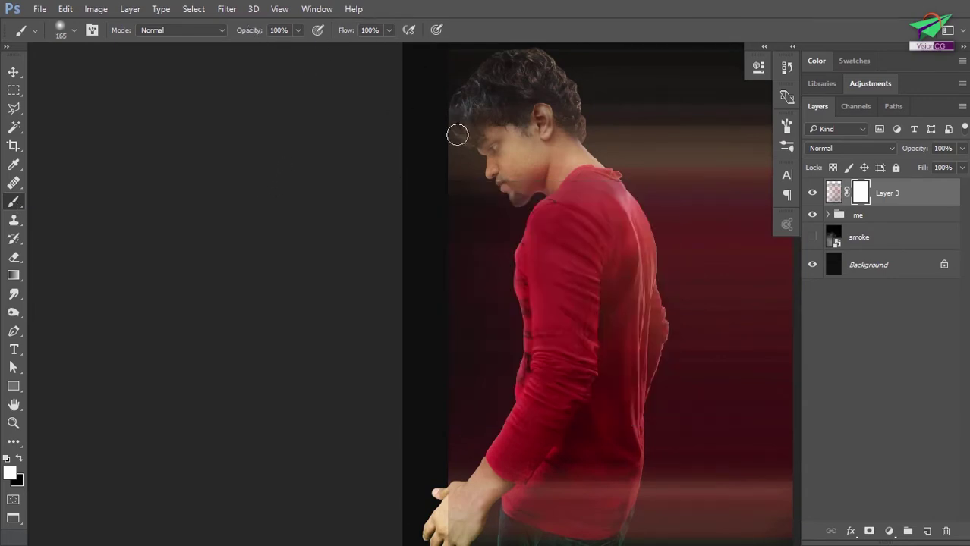
pyautogui.press(']')
pyautogui.press(']')
pyautogui.press(']')
pyautogui.press(']')
pyautogui.press(']')
pyautogui.press(']')
pyautogui.press(']')
pyautogui.press('x')
# - Paint black on Layer 3's mask to remove the blur from the model's face, chest, arm and front side
pyautogui.moveTo(470, 126); pyautogui.dragTo(481, 449)
pyautogui.moveTo(565, 390); pyautogui.dragTo(575, 252)
pyautogui.moveTo(482, 79)
pyautogui.mouseDown()
pyautogui.moveTo(499, 194)
pyautogui.moveTo(454, 320)
pyautogui.moveTo(416, 481)
pyautogui.mouseUp()
pyautogui.moveTo(452, 117); pyautogui.dragTo(320, 339)
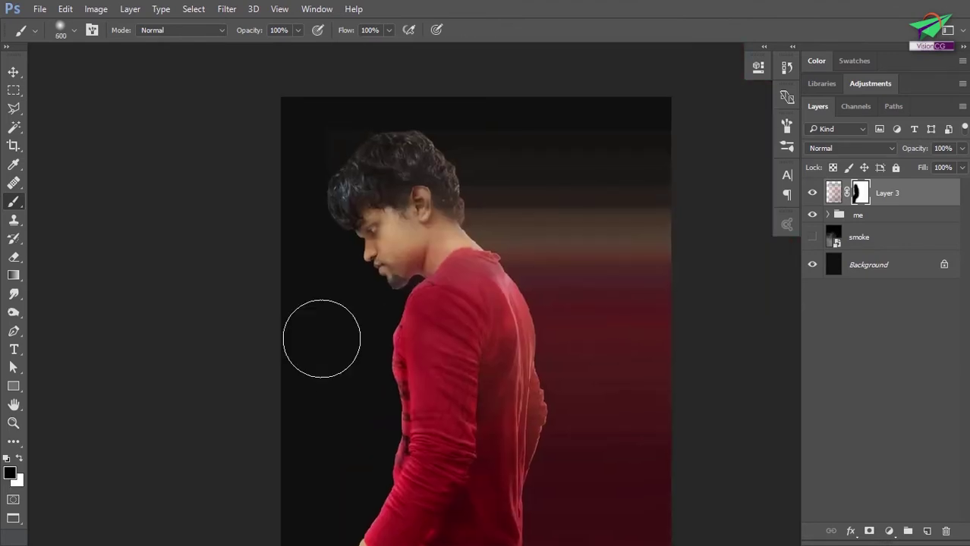
pyautogui.moveTo(365, 381)
pyautogui.mouseDown()
pyautogui.moveTo(359, 433)
pyautogui.moveTo(377, 278)
pyautogui.mouseUp()
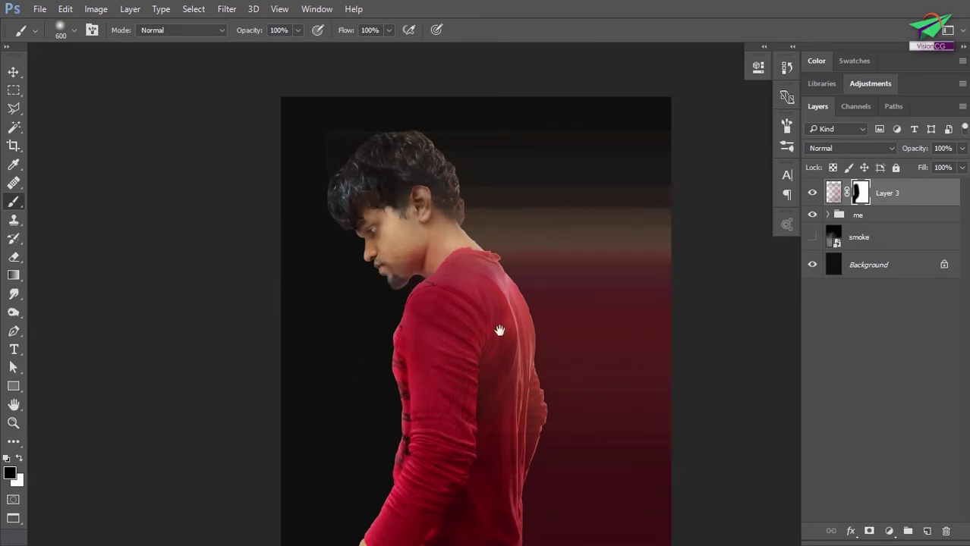
pyautogui.moveTo(499, 330); pyautogui.dragTo(431, 298)
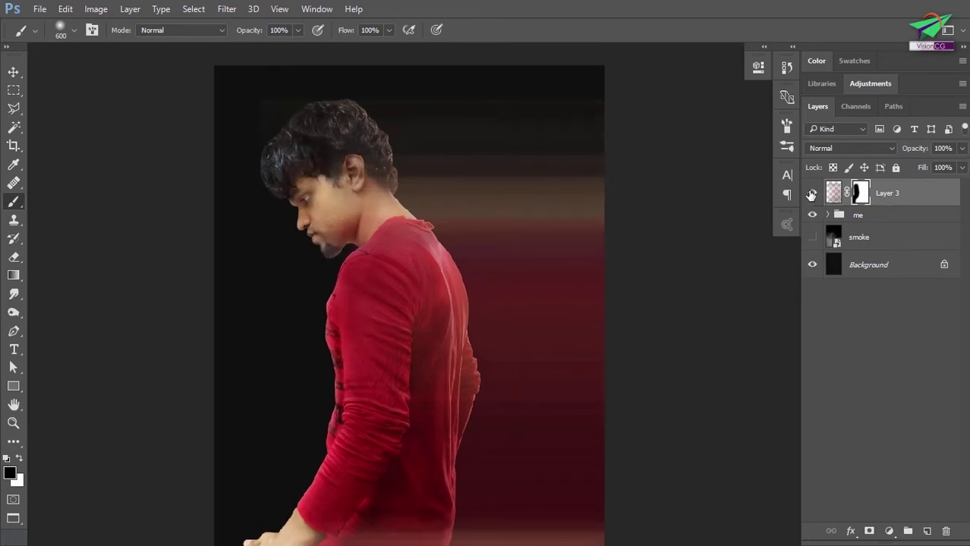
# - Duplicate the masked Layer 3 and adjust the copy's opacity and blend mode
pyautogui.hotkey('ctrl', 'j')
pyautogui.scroll(-1, 500, 341)
pyautogui.moveTo(925, 155); pyautogui.dragTo(855, 156)
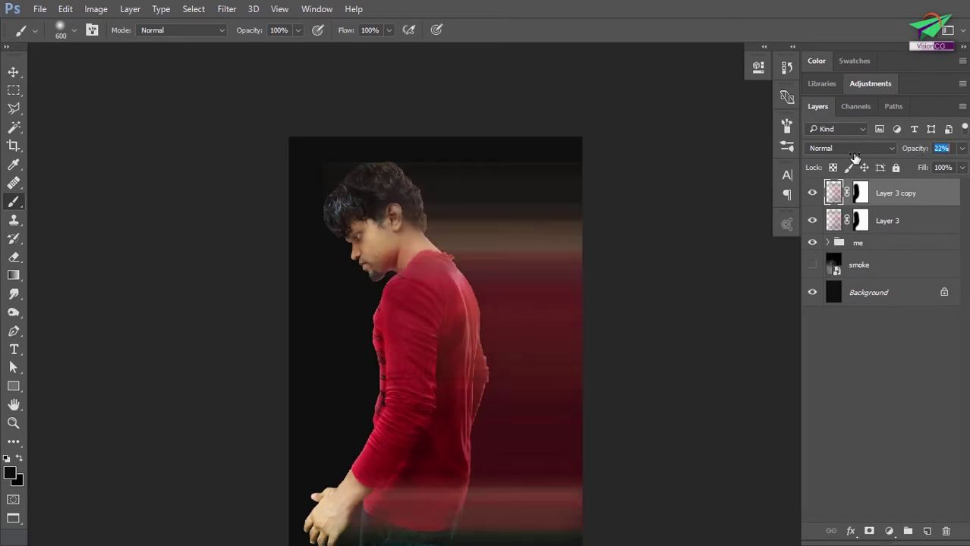
pyautogui.click(843, 148)
pyautogui.click(834, 264)
pyautogui.moveTo(911, 148); pyautogui.dragTo(904, 152)
# - Hide both blur layers and the Background, and stamp the visible model onto a new layer above the "me" group
pyautogui.click(868, 246)
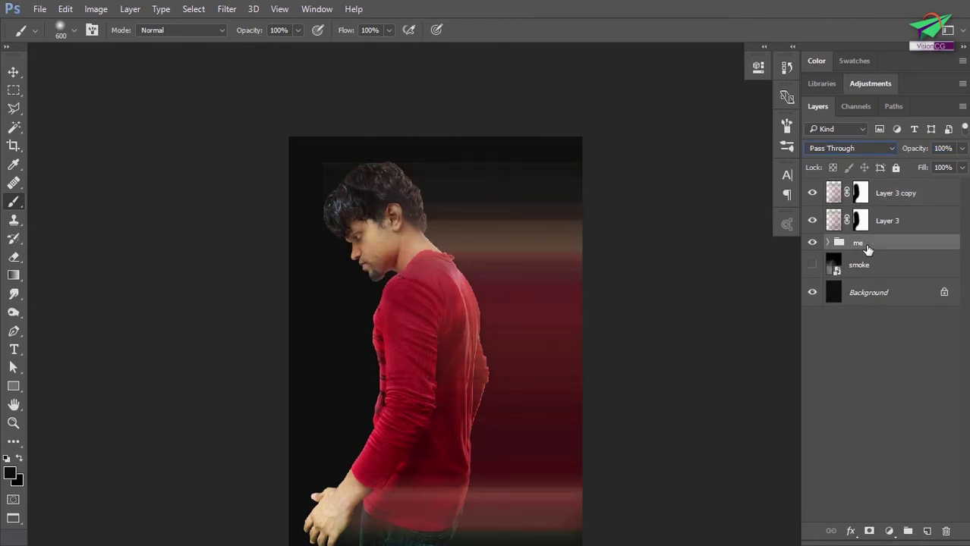
pyautogui.click(812, 194)
pyautogui.click(813, 293)
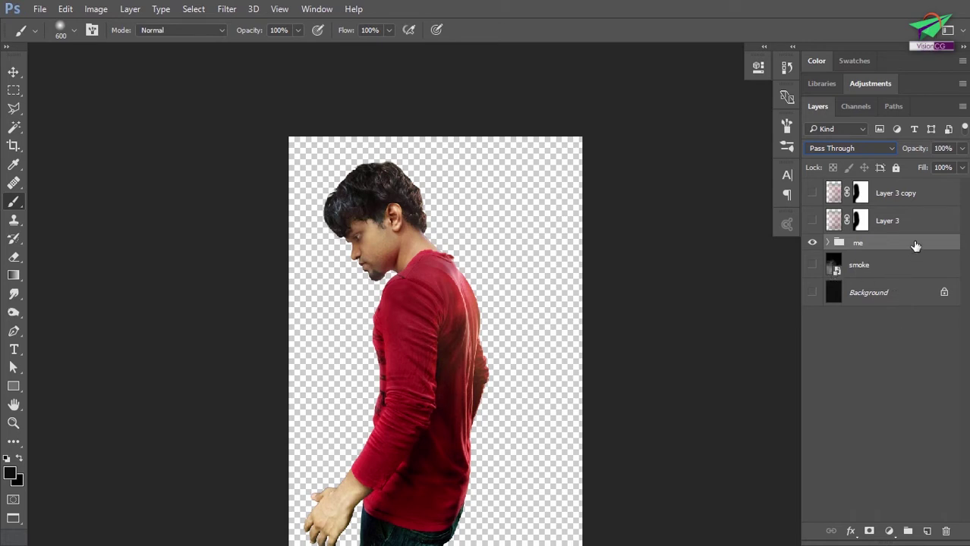
pyautogui.click(929, 532)
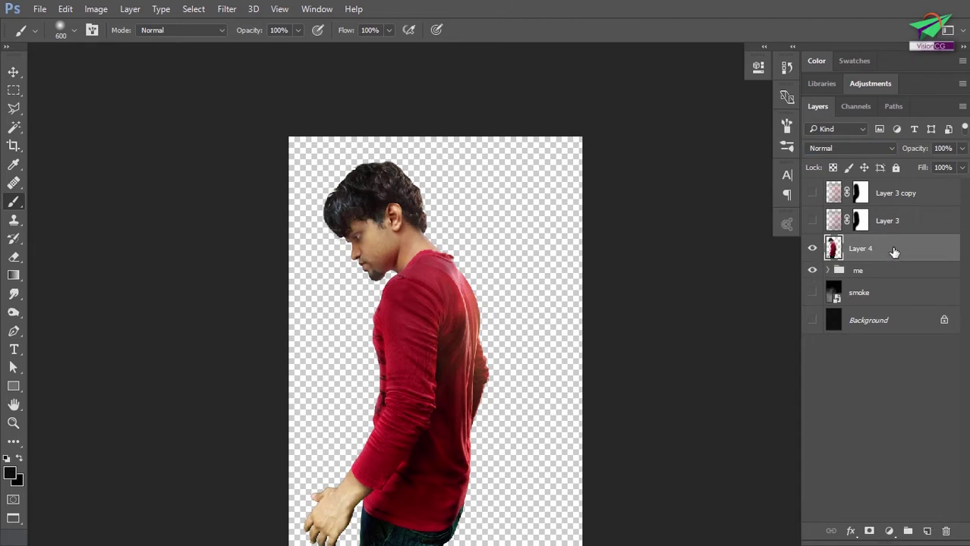
# - Duplicate the stamped model layer, place the original above Background as "backup", and move the copy to the top of the stack and duplicate it
pyautogui.hotkey('ctrl', 'j')
pyautogui.moveTo(891, 280); pyautogui.dragTo(876, 326)
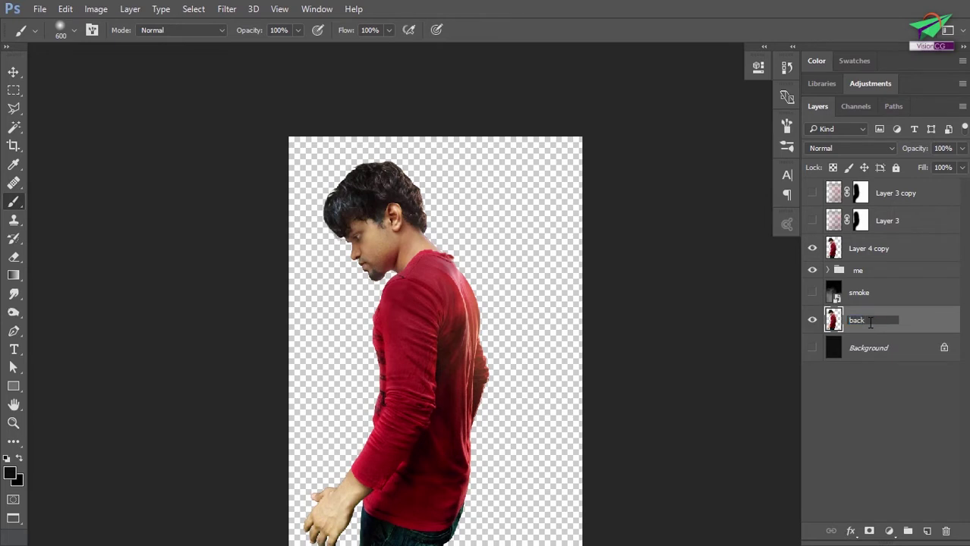
pyautogui.press('Return')
pyautogui.moveTo(909, 253); pyautogui.dragTo(903, 192)
pyautogui.hotkey('ctrl', 'j')
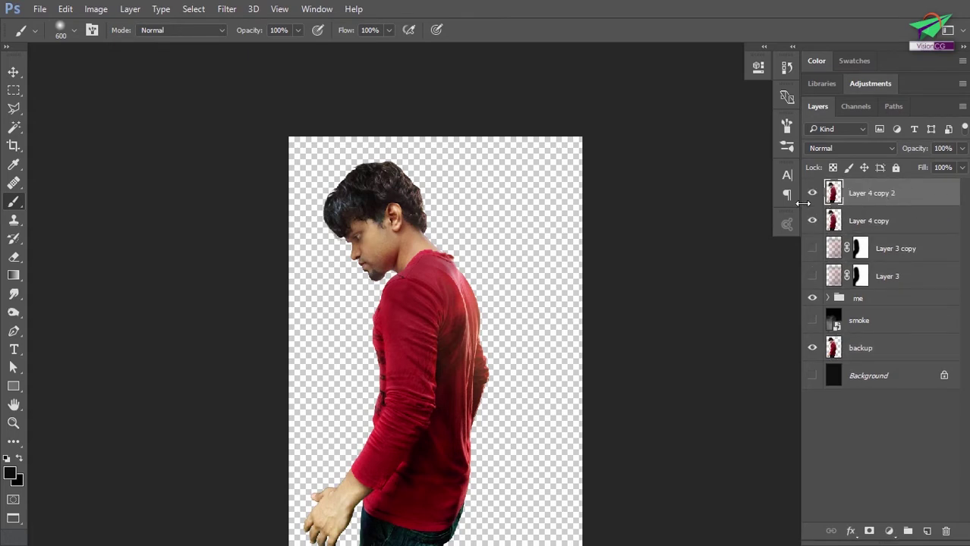
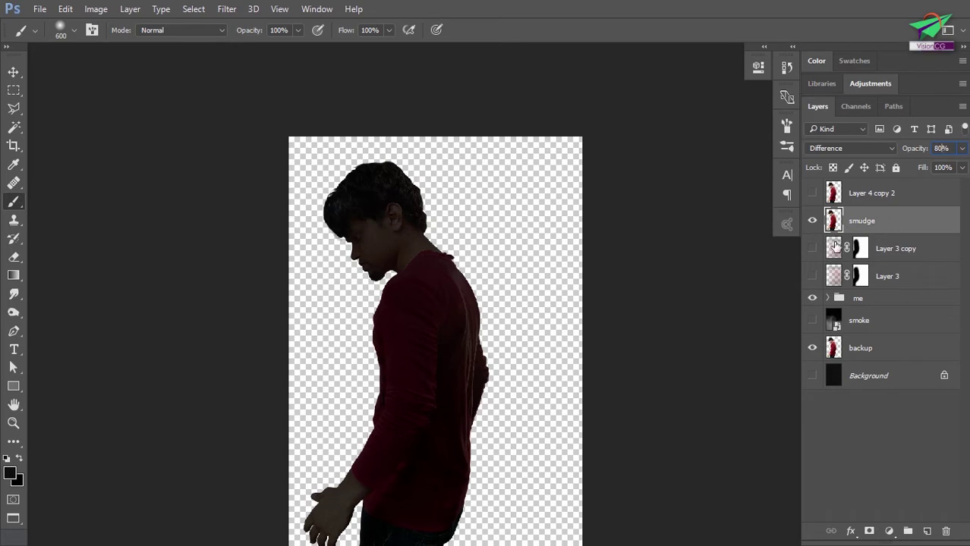
# - Show the blur, smoke and Background layers and activate the Smudge tool for the smudge layer around the head
pyautogui.click(811, 278)
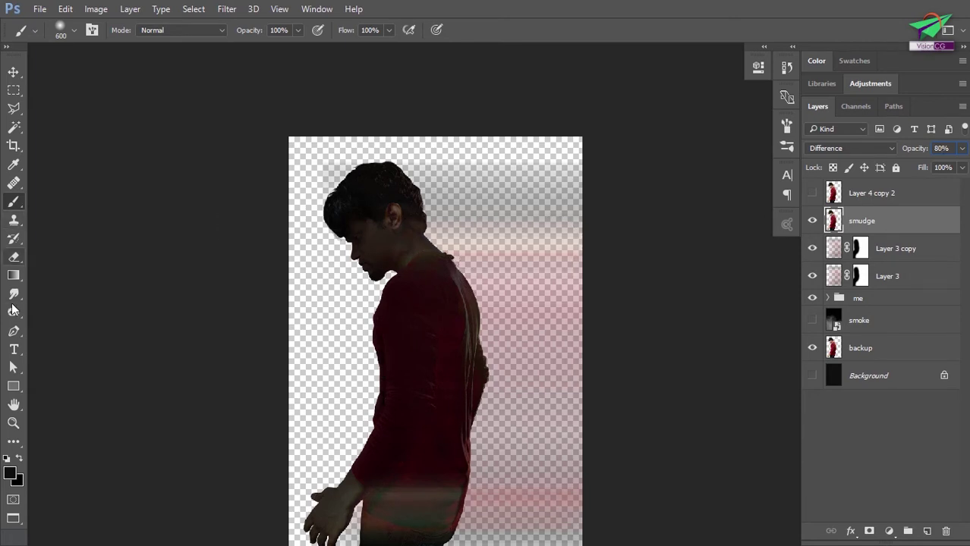
pyautogui.moveTo(14, 295)
pyautogui.mouseDown()
pyautogui.moveTo(50, 303)
pyautogui.moveTo(66, 323)
pyautogui.mouseUp()
pyautogui.scroll(6, 409, 282)
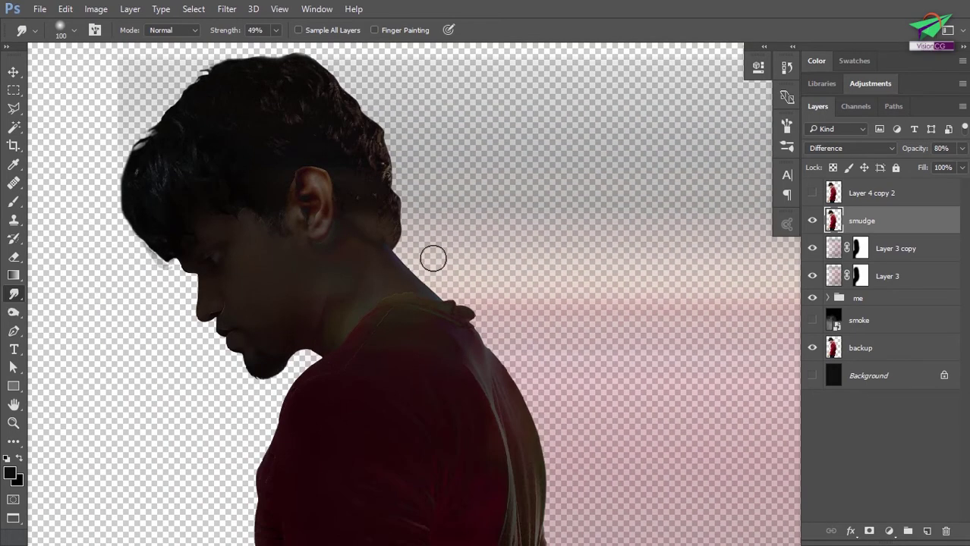
pyautogui.scroll(2, 433, 259)
pyautogui.moveTo(461, 223); pyautogui.dragTo(479, 359)
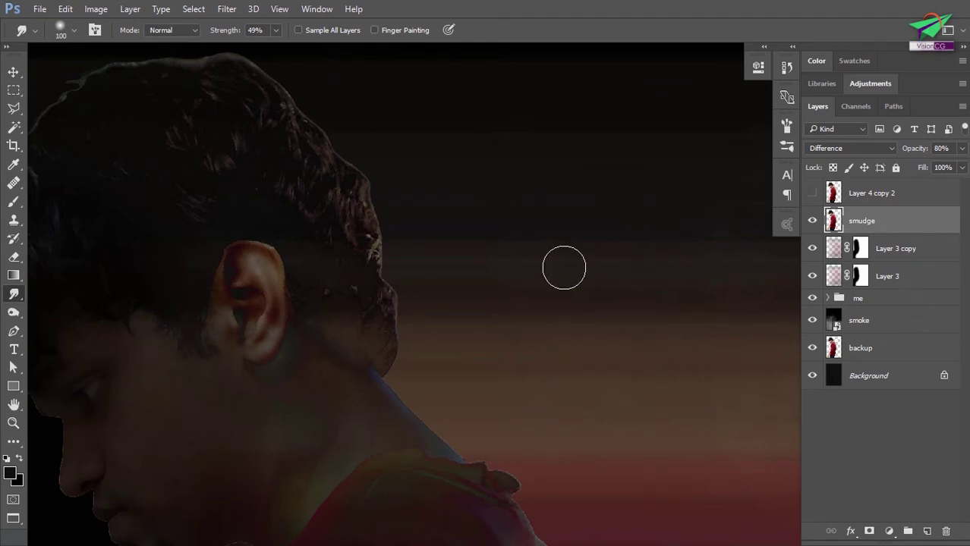
pyautogui.scroll(-2, 410, 261)
pyautogui.moveTo(409, 260); pyautogui.dragTo(440, 292)
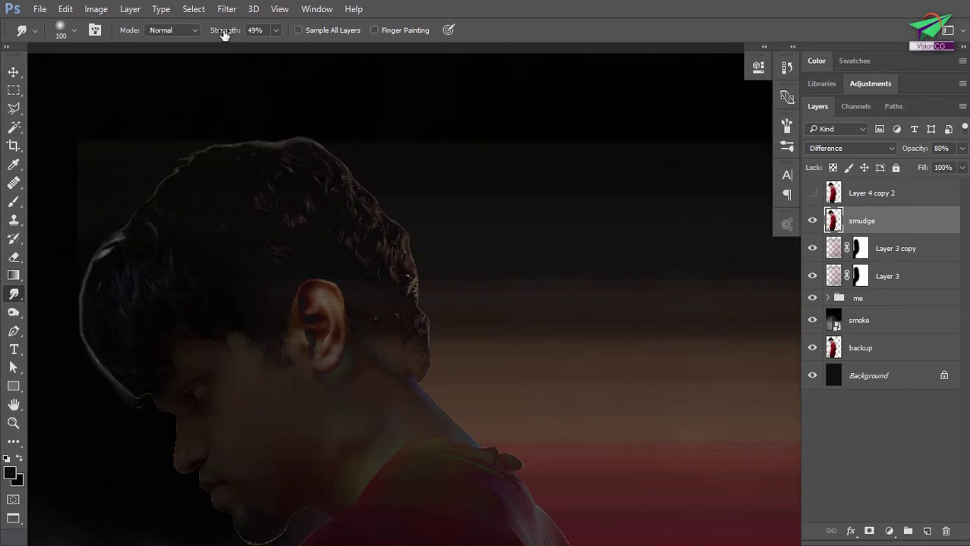
# - Set the Smudge strength to 69% and smear the back of the hair and neck into short backward streaks on the smudge layer
pyautogui.moveTo(226, 34); pyautogui.dragTo(236, 34)
pyautogui.moveTo(498, 233); pyautogui.dragTo(403, 223)
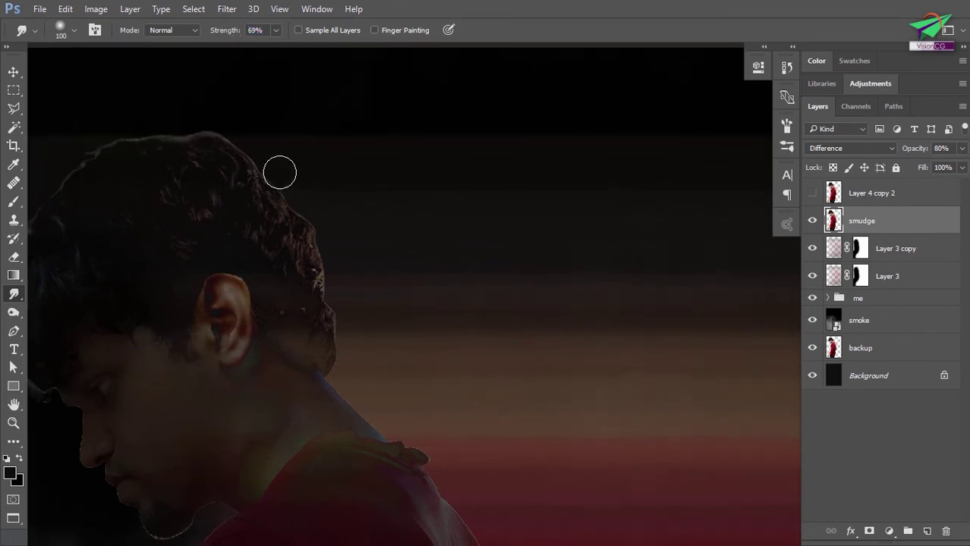
pyautogui.moveTo(277, 183)
pyautogui.mouseDown()
pyautogui.moveTo(344, 199)
pyautogui.moveTo(303, 213)
pyautogui.moveTo(353, 204)
pyautogui.mouseUp()
pyautogui.moveTo(314, 256); pyautogui.dragTo(368, 260)
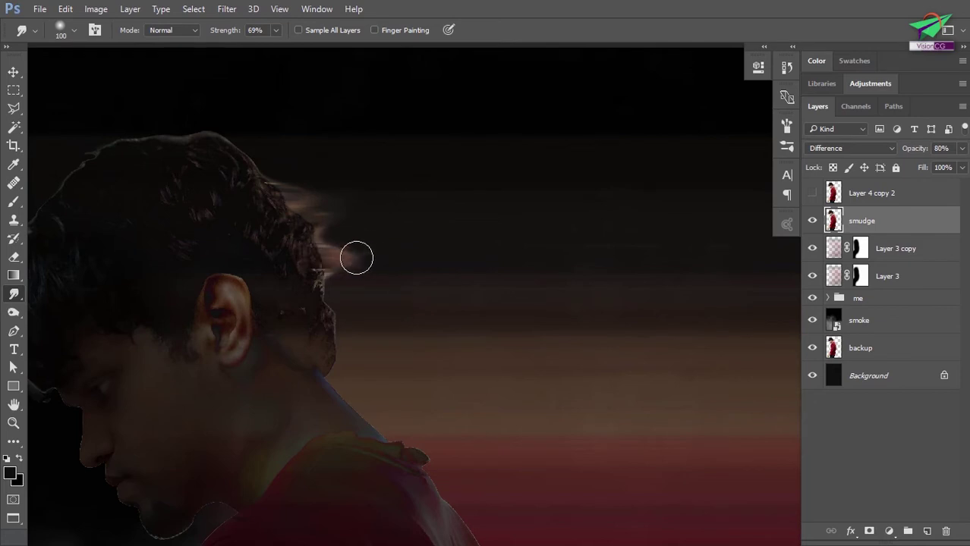
pyautogui.moveTo(305, 297); pyautogui.dragTo(336, 292)
pyautogui.moveTo(331, 357); pyautogui.dragTo(433, 308)
pyautogui.moveTo(332, 281); pyautogui.dragTo(403, 271)
pyautogui.moveTo(241, 168); pyautogui.dragTo(330, 178)
pyautogui.moveTo(183, 155)
pyautogui.mouseDown()
pyautogui.moveTo(263, 164)
pyautogui.moveTo(289, 201)
pyautogui.moveTo(279, 196)
pyautogui.moveTo(276, 219)
pyautogui.moveTo(225, 171)
pyautogui.moveTo(244, 205)
pyautogui.moveTo(279, 177)
pyautogui.mouseUp()
pyautogui.moveTo(437, 264); pyautogui.dragTo(430, 214)
pyautogui.moveTo(331, 308); pyautogui.dragTo(330, 337)
# - Smudge the edge of the shoulder and upper back outward into horizontal trails, reducing the brush size to 90 px
pyautogui.moveTo(383, 394)
pyautogui.mouseDown()
pyautogui.moveTo(369, 320)
pyautogui.moveTo(415, 344)
pyautogui.moveTo(385, 267)
pyautogui.moveTo(427, 260)
pyautogui.moveTo(324, 258)
pyautogui.mouseUp()
pyautogui.moveTo(334, 278); pyautogui.dragTo(403, 288)
pyautogui.moveTo(315, 327); pyautogui.dragTo(316, 316)
pyautogui.moveTo(259, 261); pyautogui.dragTo(391, 238)
pyautogui.moveTo(360, 285); pyautogui.dragTo(403, 298)
pyautogui.moveTo(520, 281)
pyautogui.mouseDown()
pyautogui.moveTo(511, 261)
pyautogui.moveTo(533, 220)
pyautogui.moveTo(533, 180)
pyautogui.mouseUp()
pyautogui.press('[')
pyautogui.moveTo(361, 262)
pyautogui.mouseDown()
pyautogui.moveTo(433, 230)
pyautogui.moveTo(545, 225)
pyautogui.mouseUp()
pyautogui.moveTo(405, 288); pyautogui.dragTo(552, 302)
# - Smudge the shirt's middle back edge outward into uneven horizontal streaks
pyautogui.scroll(-3, 539, 308)
pyautogui.moveTo(404, 293); pyautogui.dragTo(500, 285)
pyautogui.moveTo(422, 365)
pyautogui.mouseDown()
pyautogui.moveTo(449, 392)
pyautogui.moveTo(493, 267)
pyautogui.mouseUp()
pyautogui.moveTo(439, 339)
pyautogui.mouseDown()
pyautogui.moveTo(457, 327)
pyautogui.moveTo(528, 361)
pyautogui.moveTo(551, 306)
pyautogui.moveTo(565, 334)
pyautogui.moveTo(578, 305)
pyautogui.mouseUp()
pyautogui.moveTo(510, 332); pyautogui.dragTo(594, 349)
pyautogui.moveTo(472, 351); pyautogui.dragTo(545, 367)
pyautogui.moveTo(524, 403); pyautogui.dragTo(540, 319)
pyautogui.moveTo(403, 450); pyautogui.dragTo(438, 457)
pyautogui.moveTo(403, 484); pyautogui.dragTo(434, 480)
pyautogui.moveTo(410, 434); pyautogui.dragTo(558, 414)
pyautogui.moveTo(418, 444); pyautogui.dragTo(592, 438)
pyautogui.moveTo(419, 383); pyautogui.dragTo(516, 376)
pyautogui.moveTo(434, 349); pyautogui.dragTo(486, 311)
pyautogui.moveTo(449, 302); pyautogui.dragTo(547, 295)
pyautogui.moveTo(437, 355); pyautogui.dragTo(565, 362)
pyautogui.moveTo(427, 366); pyautogui.dragTo(552, 366)
# - Smudge the lower back edge and shirt hem outward into horizontal streaks
pyautogui.scroll(-1, 549, 366)
pyautogui.moveTo(515, 205); pyautogui.dragTo(517, 321)
pyautogui.moveTo(547, 372); pyautogui.dragTo(595, 145)
pyautogui.moveTo(466, 457); pyautogui.dragTo(514, 458)
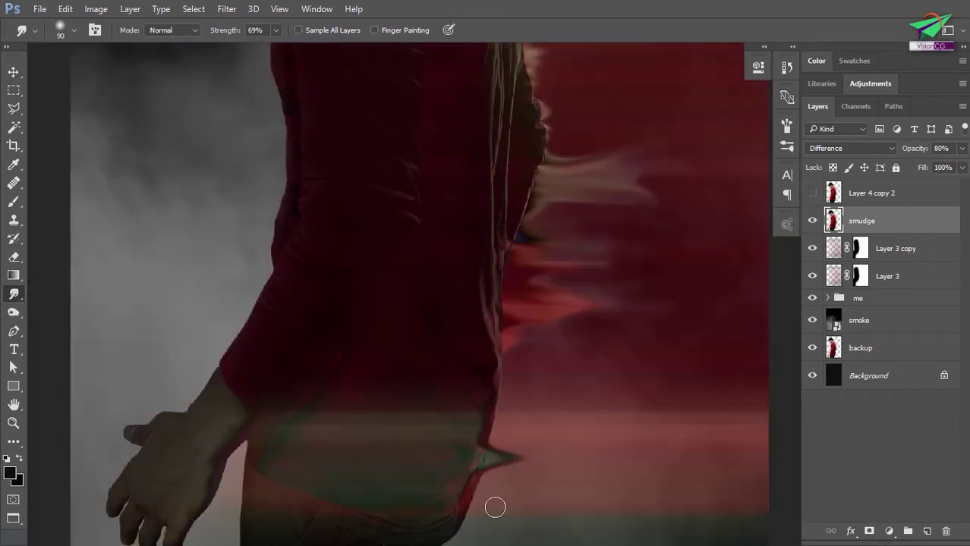
pyautogui.moveTo(452, 501); pyautogui.dragTo(500, 504)
pyautogui.moveTo(461, 481); pyautogui.dragTo(527, 477)
pyautogui.moveTo(456, 424); pyautogui.dragTo(527, 421)
pyautogui.moveTo(469, 445); pyautogui.dragTo(553, 446)
pyautogui.moveTo(477, 389)
pyautogui.mouseDown()
pyautogui.moveTo(513, 403)
pyautogui.moveTo(591, 403)
pyautogui.mouseUp()
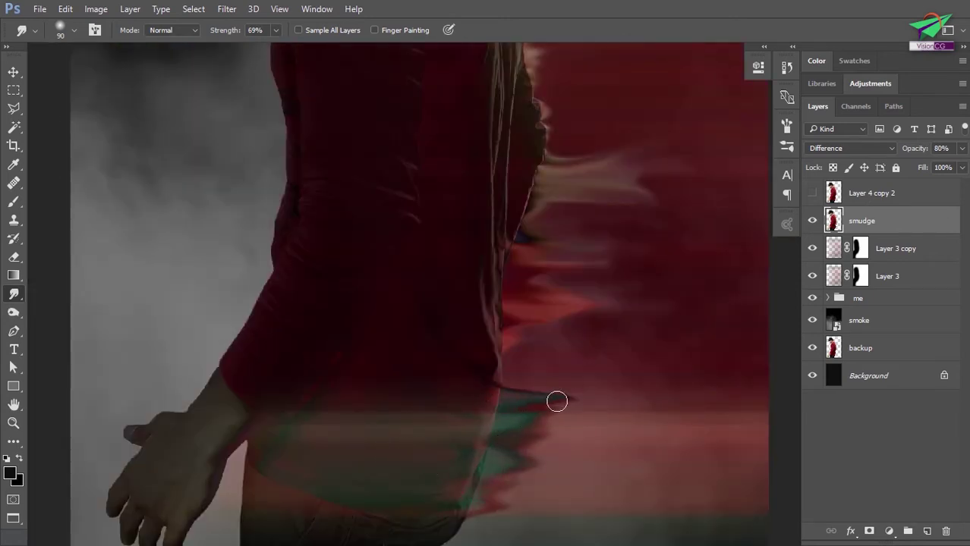
pyautogui.moveTo(472, 369); pyautogui.dragTo(548, 365)
pyautogui.moveTo(435, 340); pyautogui.dragTo(562, 379)
pyautogui.moveTo(479, 366)
pyautogui.mouseDown()
pyautogui.moveTo(563, 375)
pyautogui.moveTo(570, 361)
pyautogui.mouseUp()
pyautogui.moveTo(459, 382); pyautogui.dragTo(534, 377)
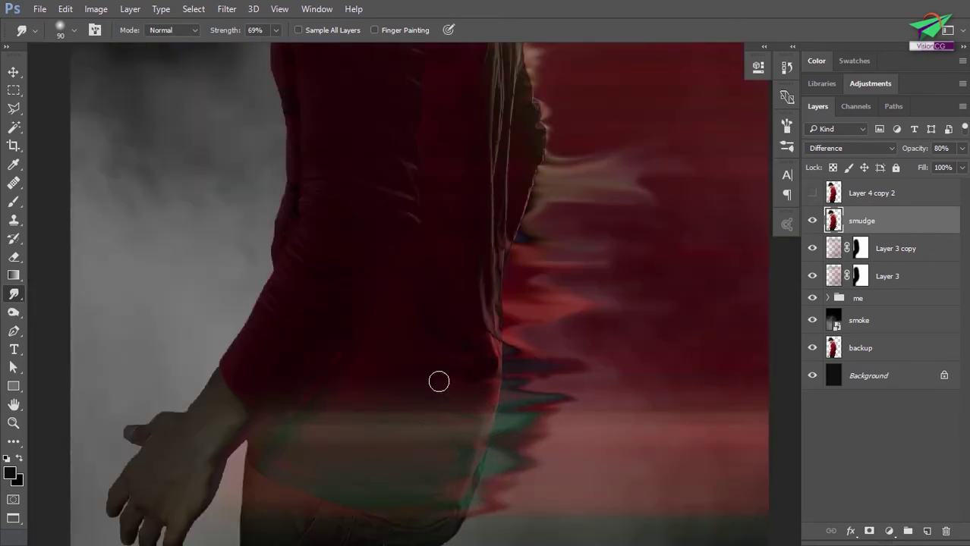
pyautogui.moveTo(480, 419); pyautogui.dragTo(558, 419)
# - Smudge the folds along the sleeve and the middle of the shirt
pyautogui.moveTo(607, 326); pyautogui.dragTo(601, 480)
pyautogui.moveTo(363, 222)
pyautogui.mouseDown()
pyautogui.moveTo(405, 377)
pyautogui.moveTo(453, 381)
pyautogui.mouseUp()
pyautogui.moveTo(453, 382); pyautogui.dragTo(480, 316)
pyautogui.moveTo(486, 335)
pyautogui.mouseDown()
pyautogui.moveTo(548, 338)
pyautogui.moveTo(446, 379)
pyautogui.mouseUp()
pyautogui.moveTo(470, 448); pyautogui.dragTo(507, 353)
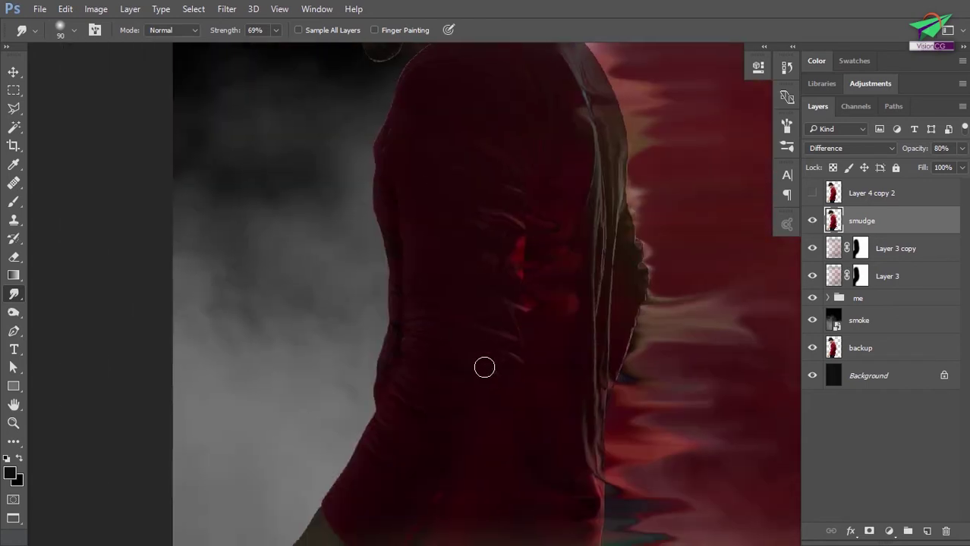
# - Set the smudge layer's opacity to 76% and add a layer mask to it
pyautogui.scroll(-4, 711, 310)
pyautogui.moveTo(915, 149); pyautogui.dragTo(935, 189)
pyautogui.moveTo(911, 152); pyautogui.dragTo(896, 166)
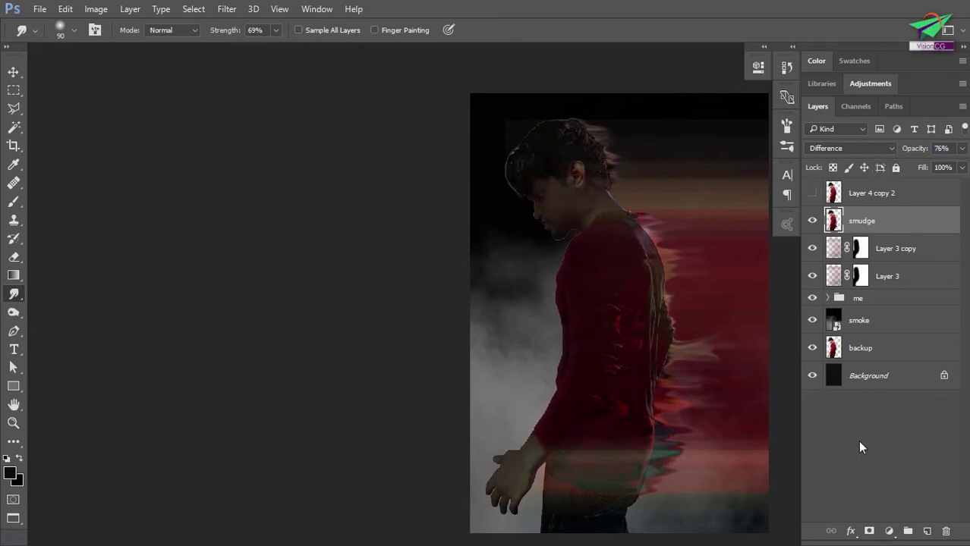
pyautogui.click(869, 531)
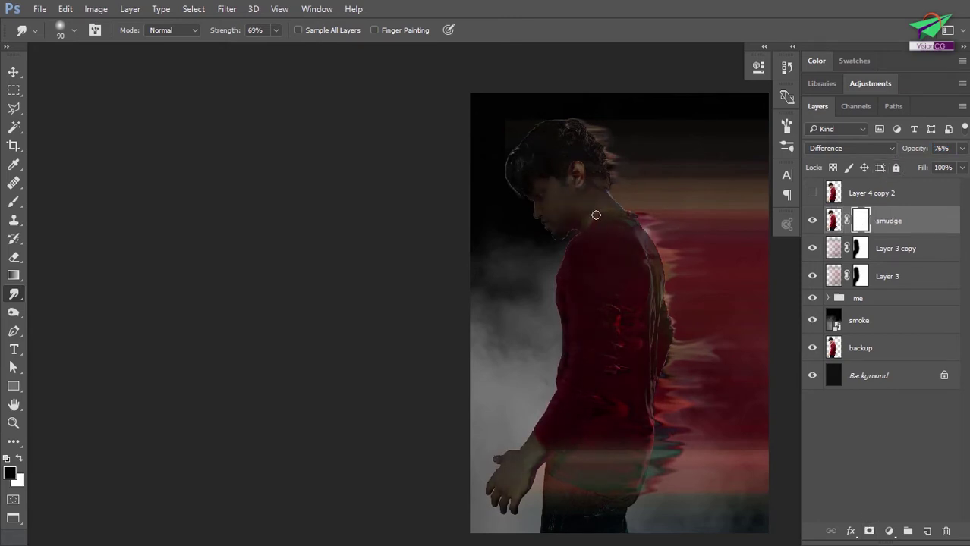
# - Paint black on the smudge layer's mask over the face, hair and shirt with a soft 600 px brush, lowering the brush opacity along the way
pyautogui.click(14, 201)
pyautogui.scroll(3, 599, 199)
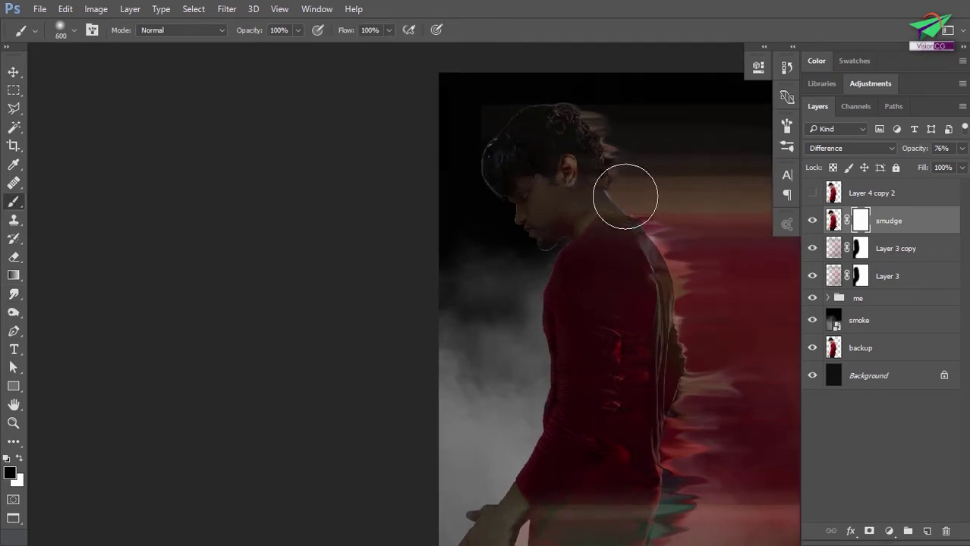
pyautogui.moveTo(625, 197); pyautogui.dragTo(592, 192)
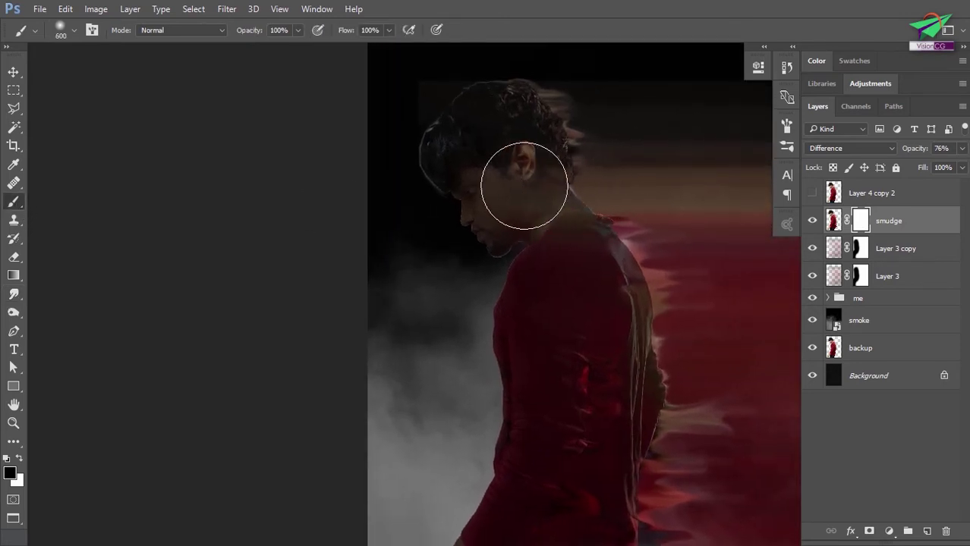
pyautogui.moveTo(441, 177)
pyautogui.mouseDown()
pyautogui.moveTo(444, 191)
pyautogui.moveTo(430, 144)
pyautogui.mouseUp()
pyautogui.moveTo(241, 32); pyautogui.dragTo(217, 35)
pyautogui.moveTo(481, 142); pyautogui.dragTo(462, 122)
pyautogui.moveTo(463, 122); pyautogui.dragTo(487, 178)
pyautogui.moveTo(497, 265); pyautogui.dragTo(506, 194)
pyautogui.moveTo(506, 194)
pyautogui.mouseDown()
pyautogui.moveTo(470, 243)
pyautogui.moveTo(486, 307)
pyautogui.mouseUp()
pyautogui.moveTo(434, 378); pyautogui.dragTo(455, 447)
pyautogui.moveTo(455, 448); pyautogui.dragTo(491, 319)
pyautogui.moveTo(396, 353); pyautogui.dragTo(392, 443)
pyautogui.moveTo(522, 454)
pyautogui.mouseDown()
pyautogui.moveTo(564, 343)
pyautogui.moveTo(506, 414)
pyautogui.mouseUp()
pyautogui.moveTo(538, 349); pyautogui.dragTo(476, 438)
# - Set the brush opacity to 39% and paint more of the smudge mask black over the shoulder, torso and sleeve
pyautogui.moveTo(247, 33); pyautogui.dragTo(222, 35)
pyautogui.moveTo(541, 223)
pyautogui.mouseDown()
pyautogui.moveTo(500, 218)
pyautogui.moveTo(472, 200)
pyautogui.mouseUp()
pyautogui.moveTo(492, 223); pyautogui.dragTo(495, 296)
pyautogui.moveTo(649, 240)
pyautogui.mouseDown()
pyautogui.moveTo(582, 233)
pyautogui.moveTo(591, 181)
pyautogui.mouseUp()
pyautogui.moveTo(433, 362)
pyautogui.mouseDown()
pyautogui.moveTo(398, 411)
pyautogui.moveTo(446, 332)
pyautogui.mouseUp()
pyautogui.moveTo(447, 477); pyautogui.dragTo(485, 335)
pyautogui.moveTo(502, 388); pyautogui.dragTo(513, 333)
pyautogui.moveTo(475, 422)
pyautogui.mouseDown()
pyautogui.moveTo(496, 420)
pyautogui.moveTo(480, 491)
pyautogui.mouseUp()
# - Reduce the brush to 175 px and soften the smudge mask along the back edge, lowering the brush opacity to 19%
pyautogui.press('[')
pyautogui.press('[')
pyautogui.press('[')
pyautogui.press('[')
pyautogui.press('[')
pyautogui.press('[')
pyautogui.moveTo(511, 316)
pyautogui.mouseDown()
pyautogui.moveTo(495, 401)
pyautogui.moveTo(502, 370)
pyautogui.mouseUp()
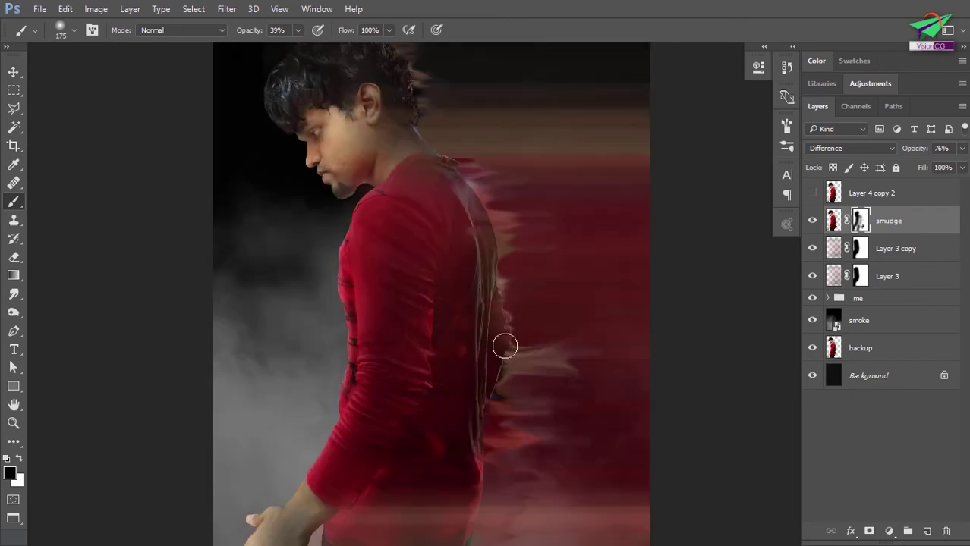
pyautogui.moveTo(255, 31); pyautogui.dragTo(239, 30)
pyautogui.moveTo(583, 349); pyautogui.dragTo(568, 366)
pyautogui.moveTo(526, 291); pyautogui.dragTo(548, 329)
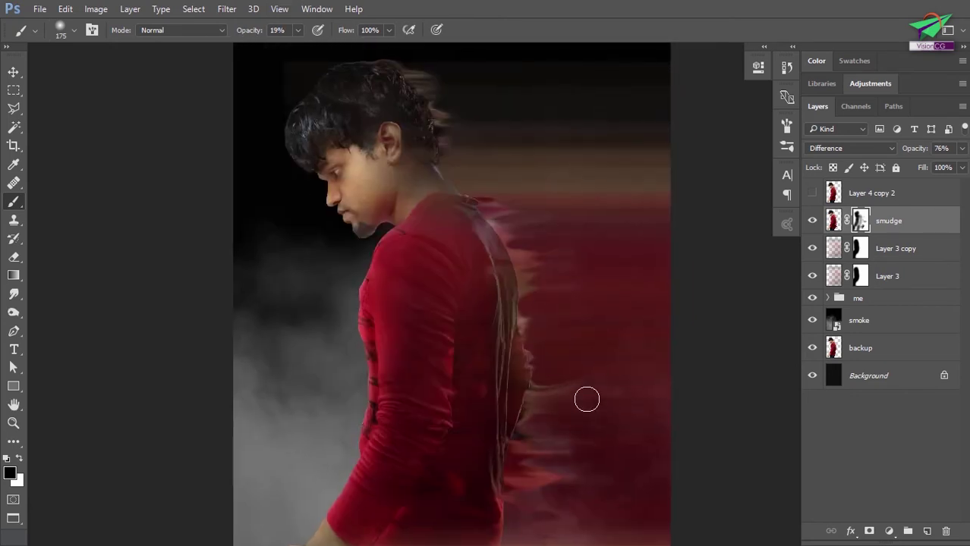
pyautogui.moveTo(497, 279); pyautogui.dragTo(518, 356)
# - Duplicate Layer 4 copy 2, keep the duplicate hidden, and select and show Layer 4 copy 2
pyautogui.click(898, 194)
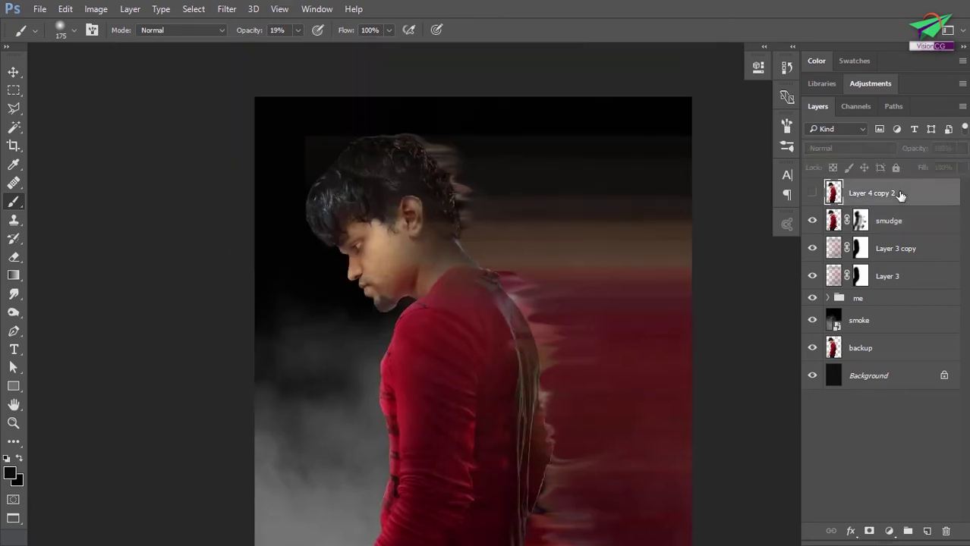
pyautogui.hotkey('ctrl', 'j')
pyautogui.click(812, 191)
pyautogui.click(812, 195)
pyautogui.click(882, 228)
pyautogui.click(811, 223)
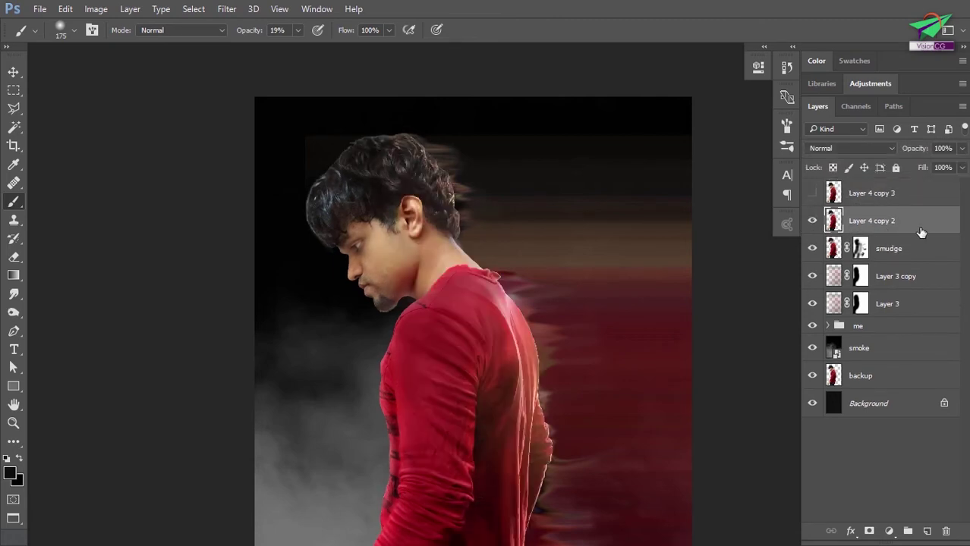
# - Apply a Motion Blur to Layer 4 copy 2 with an angle of 0° and a distance of 596 pixels
pyautogui.click(228, 8)
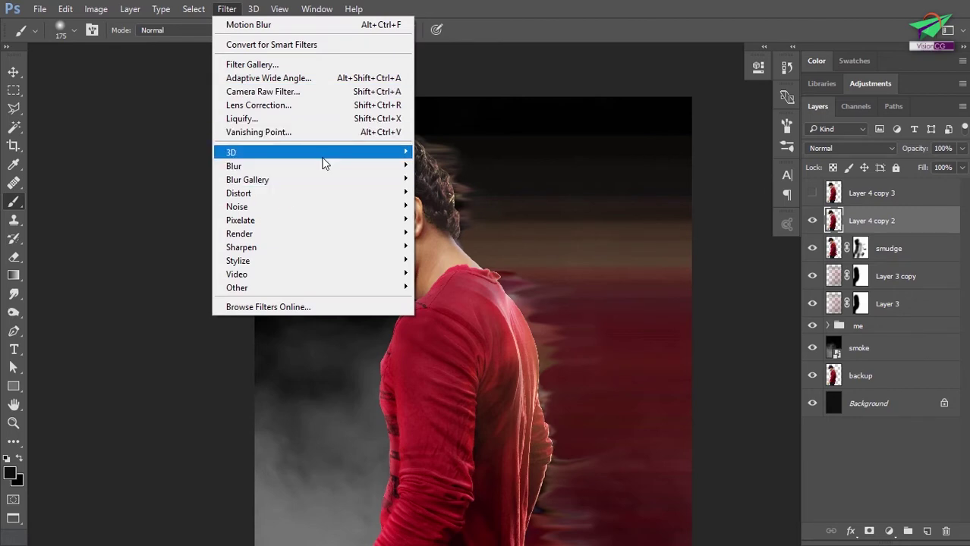
pyautogui.moveTo(409, 174)
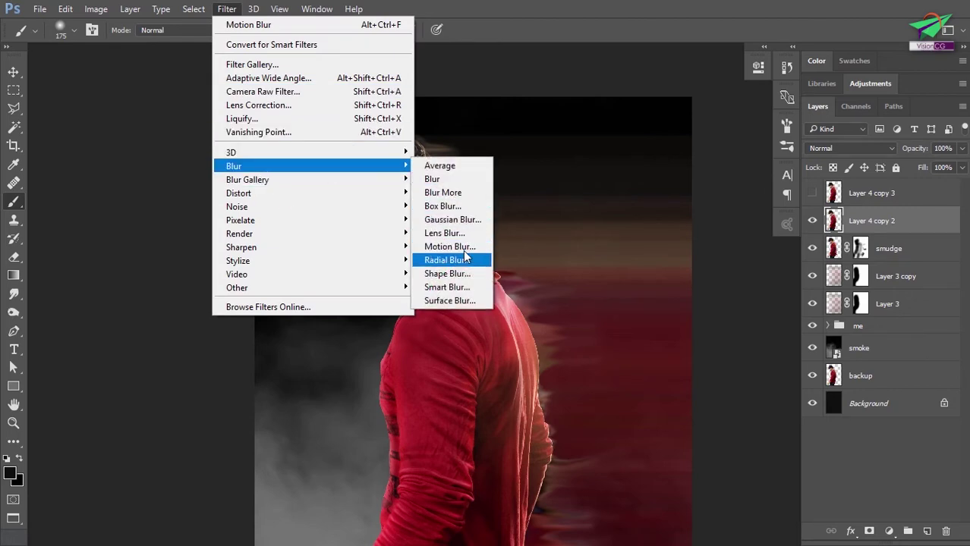
pyautogui.click(459, 248)
pyautogui.click(649, 346)
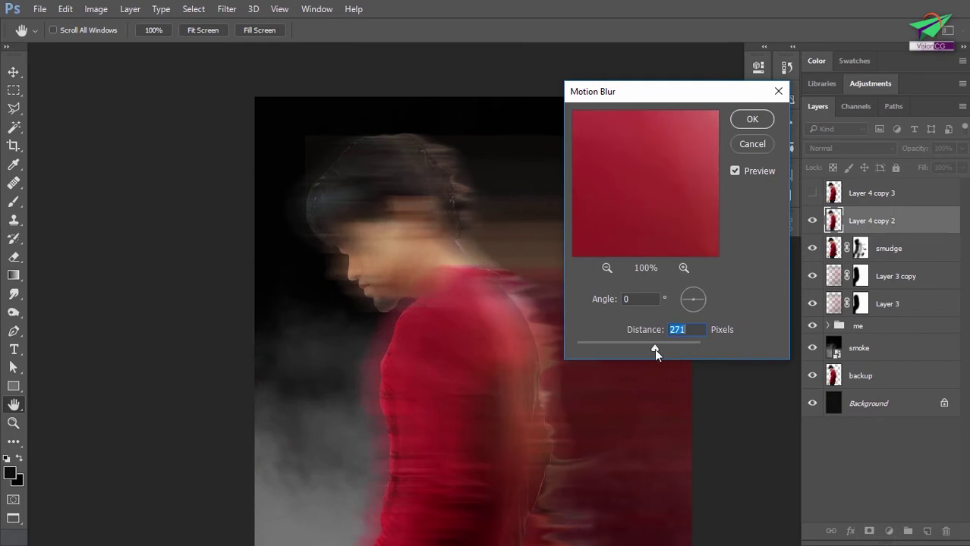
pyautogui.moveTo(660, 349)
pyautogui.mouseDown()
pyautogui.moveTo(677, 348)
pyautogui.moveTo(667, 346)
pyautogui.mouseUp()
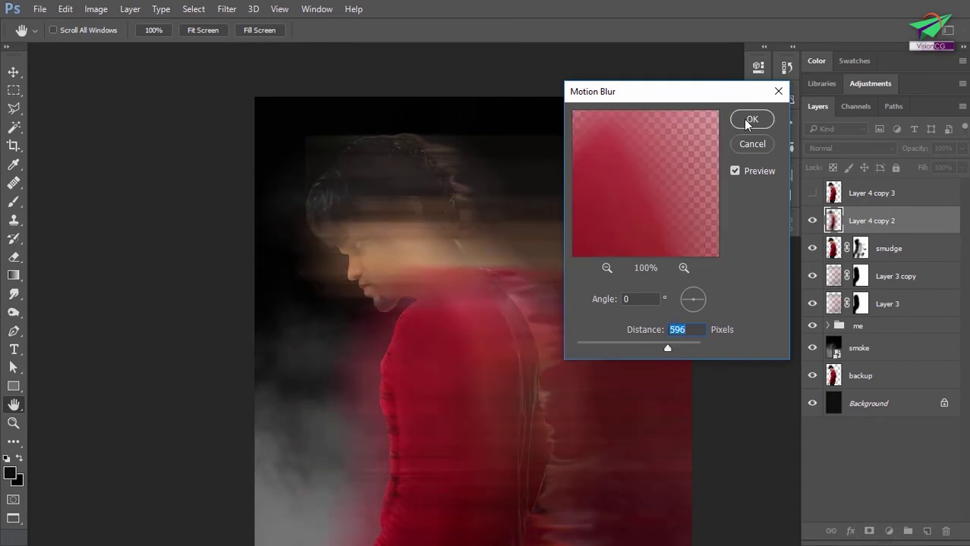
pyautogui.click(751, 119)
# - Free-transform the blurred Layer 4 copy 2 and shift it horizontally behind the model's back, to X 1259 px
pyautogui.hotkey('ctrl', 't')
pyautogui.moveTo(489, 249); pyautogui.dragTo(578, 243)
pyautogui.scroll(-2, 579, 239)
pyautogui.moveTo(570, 285); pyautogui.dragTo(574, 207)
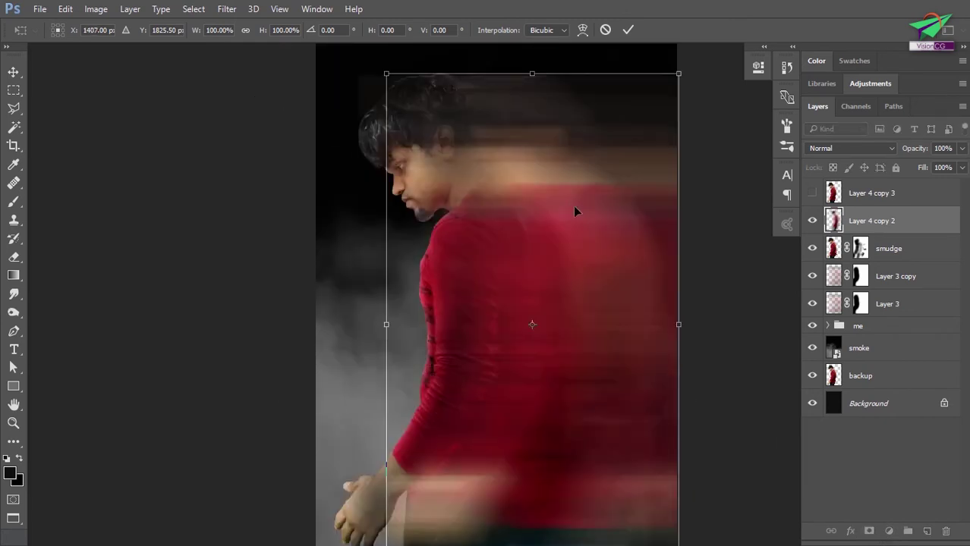
pyautogui.moveTo(565, 248)
pyautogui.mouseDown()
pyautogui.moveTo(552, 256)
pyautogui.moveTo(566, 259)
pyautogui.moveTo(552, 260)
pyautogui.mouseUp()
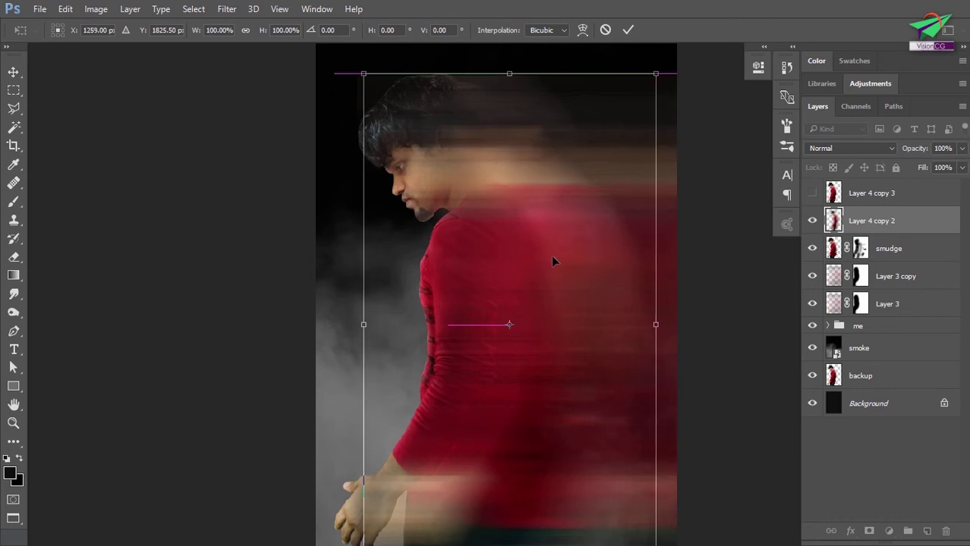
pyautogui.click(629, 30)
# - Set the blend mode of Layer 4 copy 2 to Linear Dodge (Add)
pyautogui.press('b')
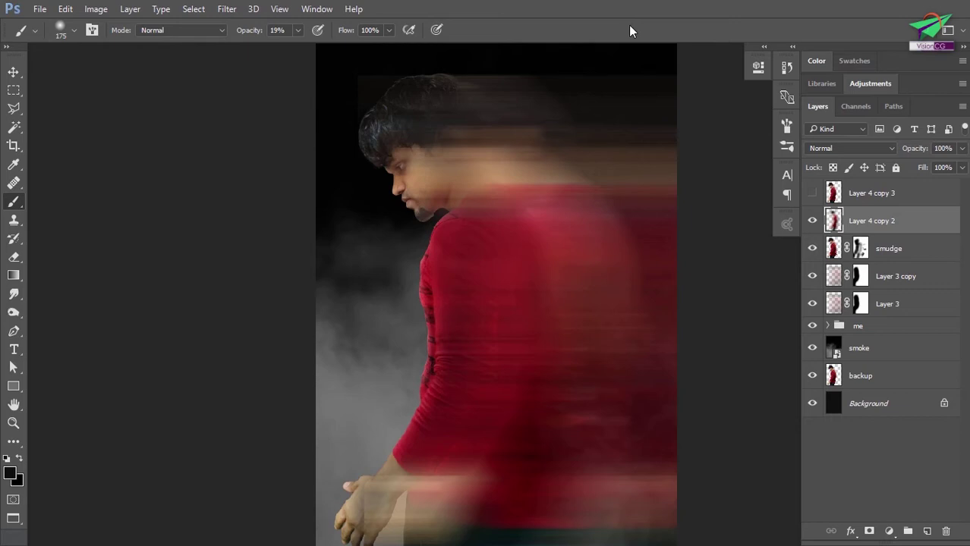
pyautogui.click(851, 148)
pyautogui.click(863, 263)
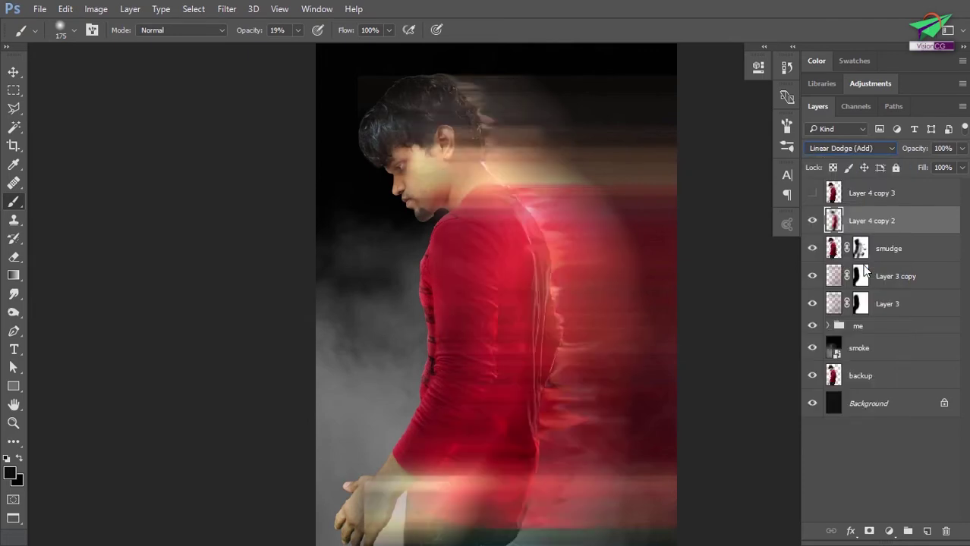
pyautogui.moveTo(605, 229); pyautogui.dragTo(586, 260)
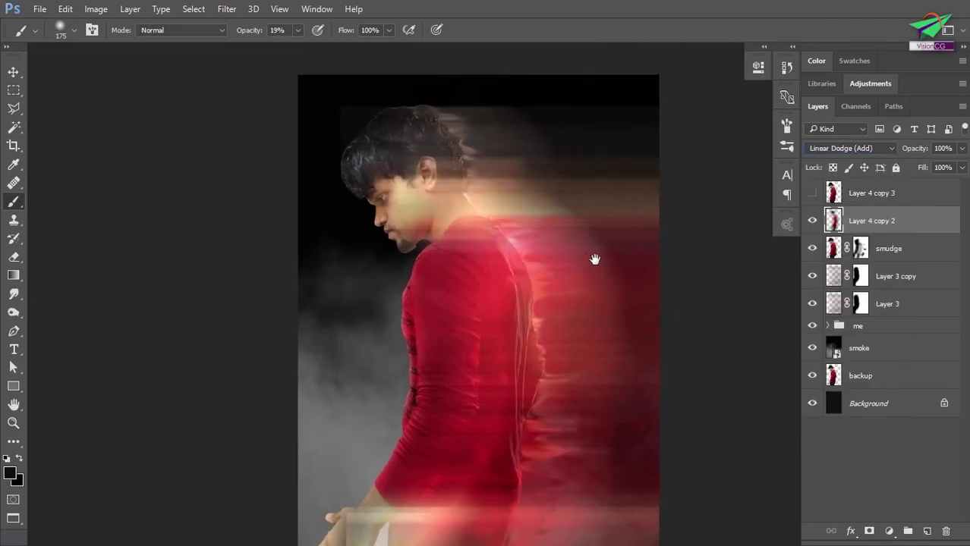
# - Split the Blend If underlying-layer black point of Layer 4 copy 2 to 0 / 41 in its blending options
pyautogui.doubleClick(920, 222)
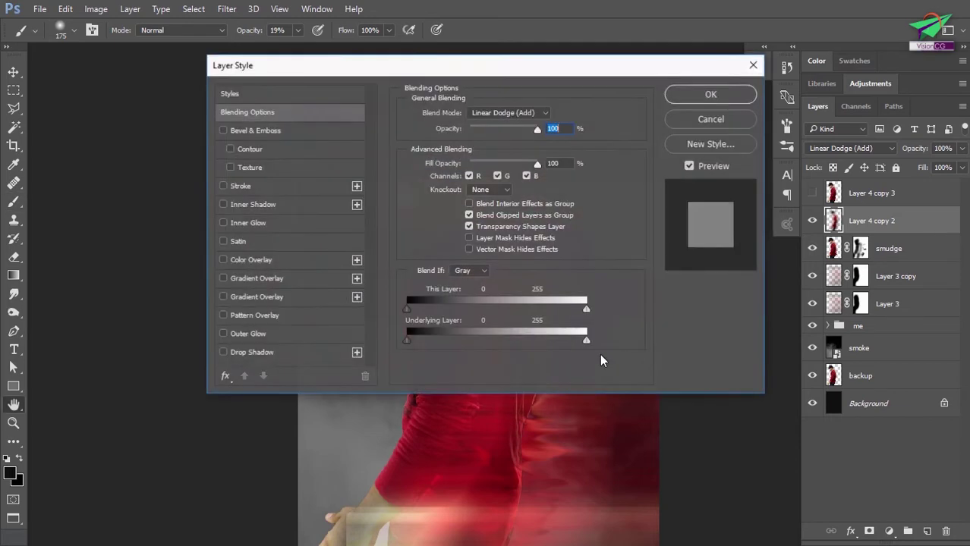
pyautogui.moveTo(408, 342); pyautogui.dragTo(435, 345)
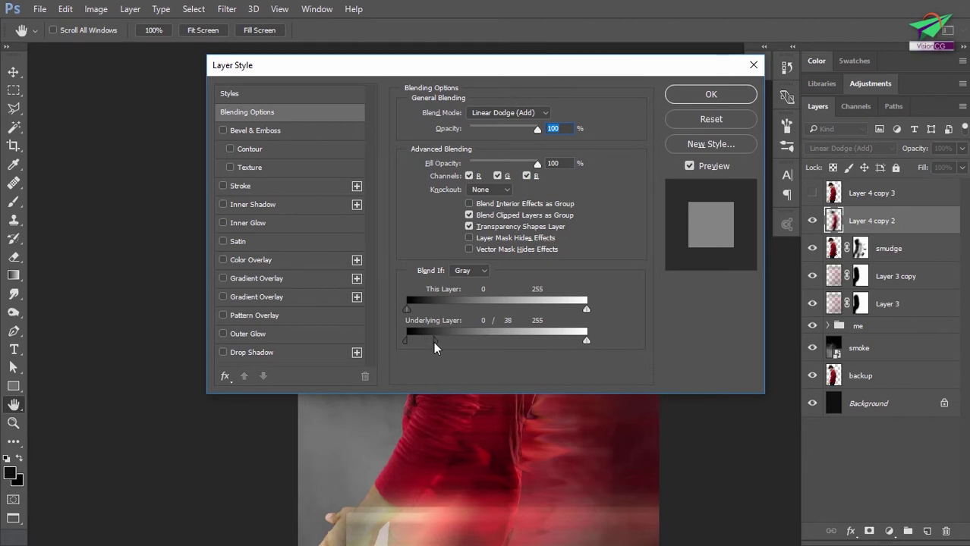
pyautogui.moveTo(487, 70); pyautogui.dragTo(883, 28)
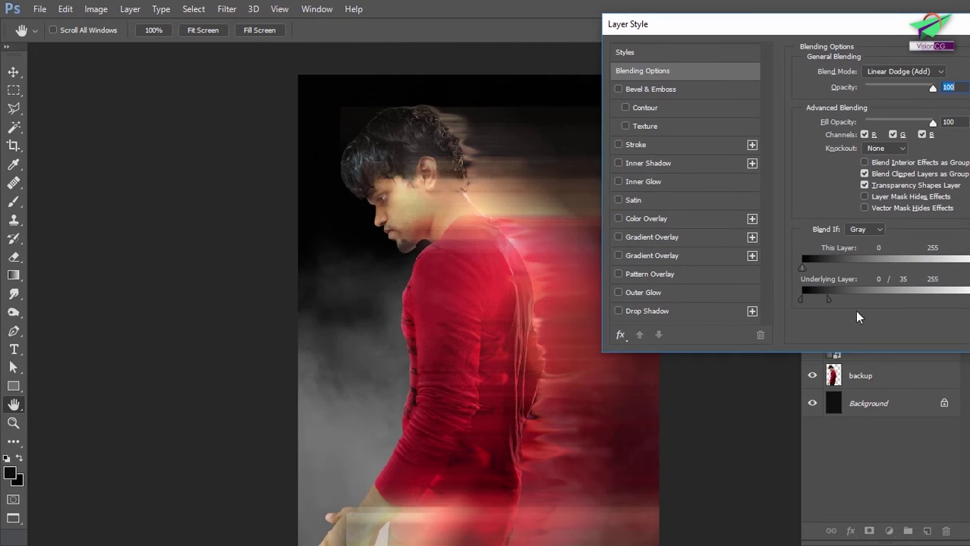
pyautogui.moveTo(829, 304)
pyautogui.mouseDown()
pyautogui.moveTo(854, 301)
pyautogui.moveTo(817, 302)
pyautogui.mouseUp()
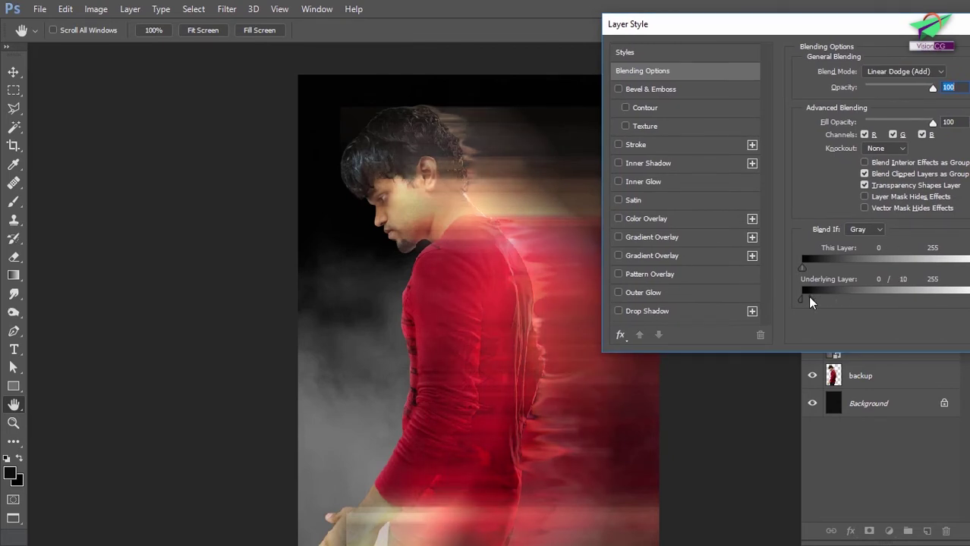
pyautogui.moveTo(814, 302); pyautogui.dragTo(841, 300)
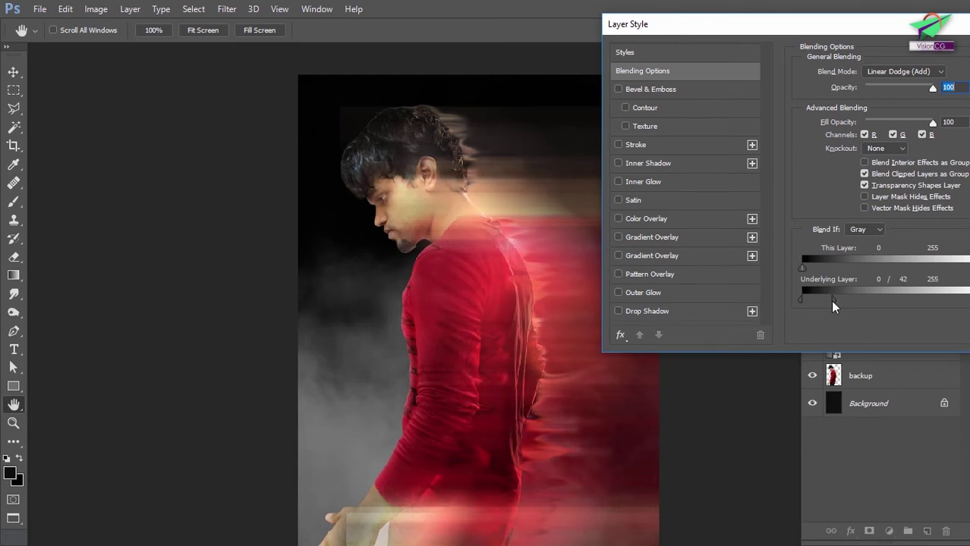
pyautogui.moveTo(829, 302)
pyautogui.mouseDown()
pyautogui.moveTo(860, 303)
pyautogui.moveTo(821, 302)
pyautogui.mouseUp()
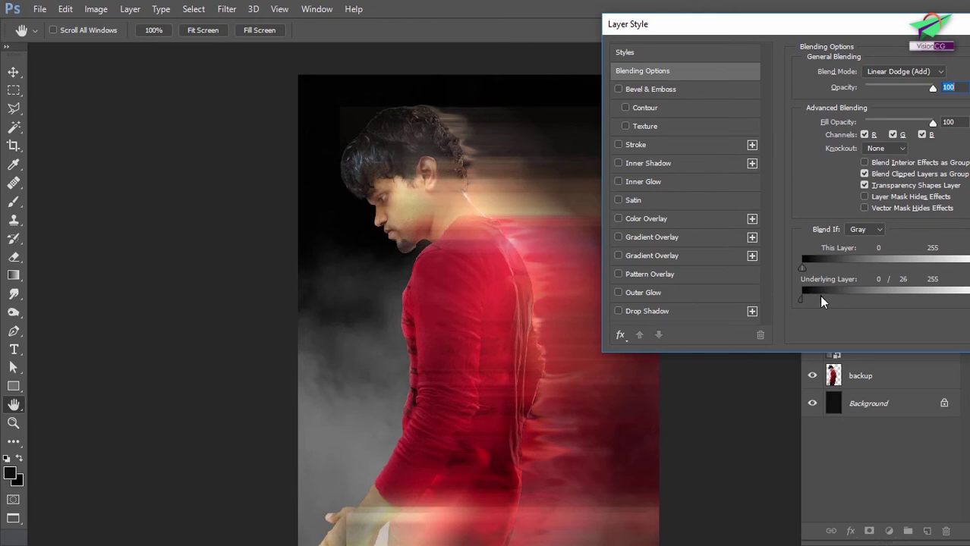
pyautogui.moveTo(822, 302)
pyautogui.mouseDown()
pyautogui.moveTo(847, 301)
pyautogui.moveTo(818, 302)
pyautogui.moveTo(832, 306)
pyautogui.mouseUp()
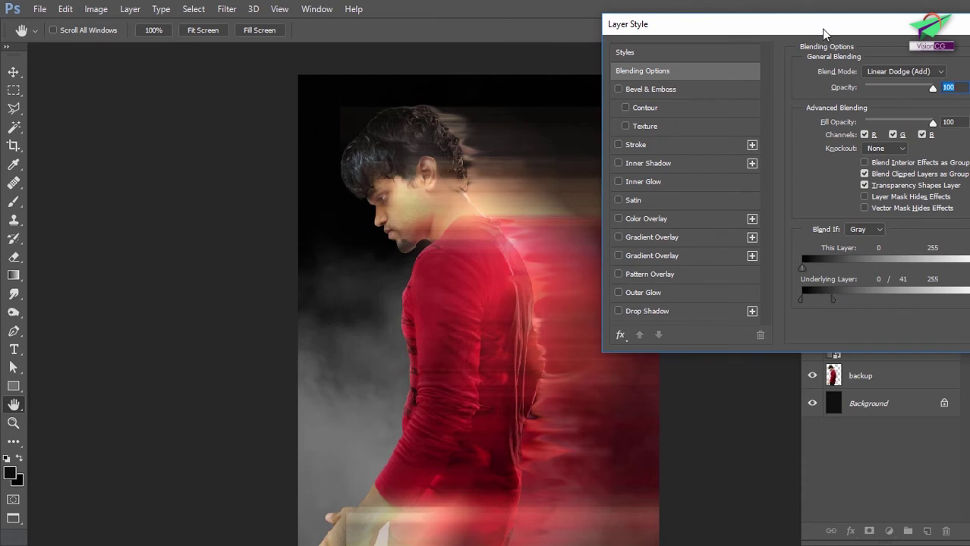
pyautogui.moveTo(822, 29); pyautogui.dragTo(607, 18)
pyautogui.press('Return')
# - Add a mask to Layer 4 copy 2 and paint black over the model's face, front and hand with an 800 px brush at 99% opacity
pyautogui.scroll(-1, 600, 197)
pyautogui.moveTo(610, 215); pyautogui.dragTo(602, 163)
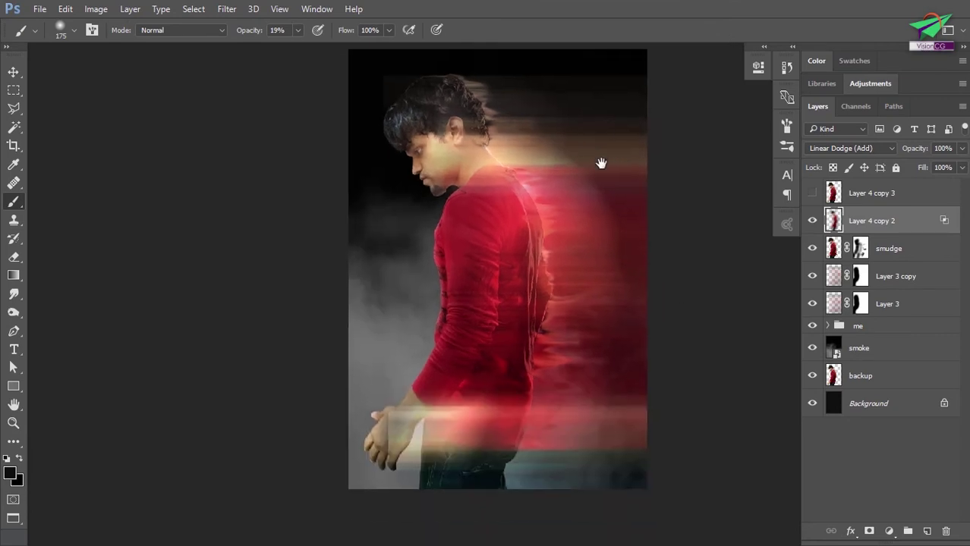
pyautogui.click(870, 532)
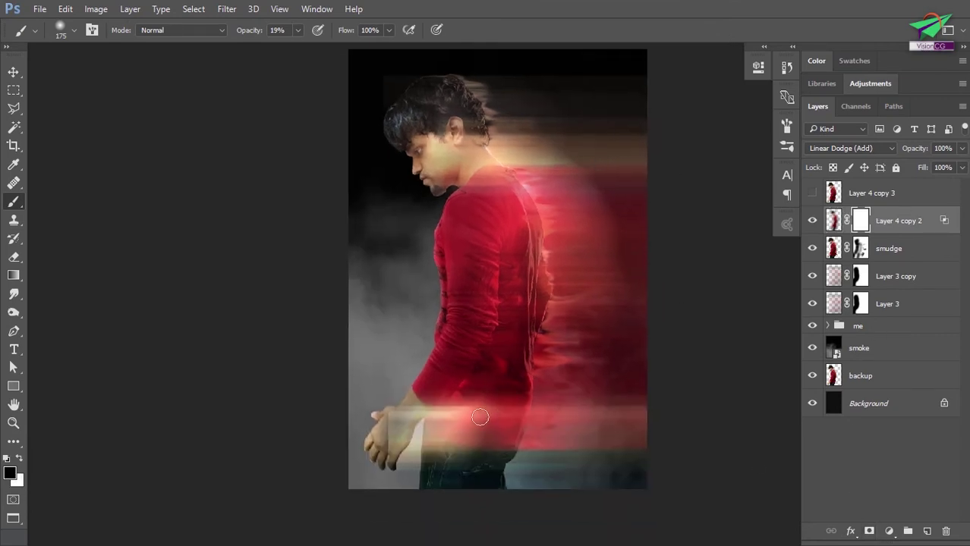
pyautogui.press(']')
pyautogui.press(']')
pyautogui.press(']')
pyautogui.press(']')
pyautogui.press(']')
pyautogui.press(']')
pyautogui.press(']')
pyautogui.press(']')
pyautogui.press(']')
pyautogui.press('[')
pyautogui.press('[')
pyautogui.moveTo(345, 41); pyautogui.dragTo(344, 42)
pyautogui.moveTo(398, 156)
pyautogui.mouseDown()
pyautogui.moveTo(396, 199)
pyautogui.moveTo(392, 170)
pyautogui.moveTo(405, 286)
pyautogui.moveTo(409, 237)
pyautogui.moveTo(416, 305)
pyautogui.moveTo(429, 261)
pyautogui.moveTo(392, 371)
pyautogui.moveTo(419, 314)
pyautogui.moveTo(355, 429)
pyautogui.moveTo(369, 397)
pyautogui.moveTo(309, 484)
pyautogui.moveTo(274, 509)
pyautogui.mouseUp()
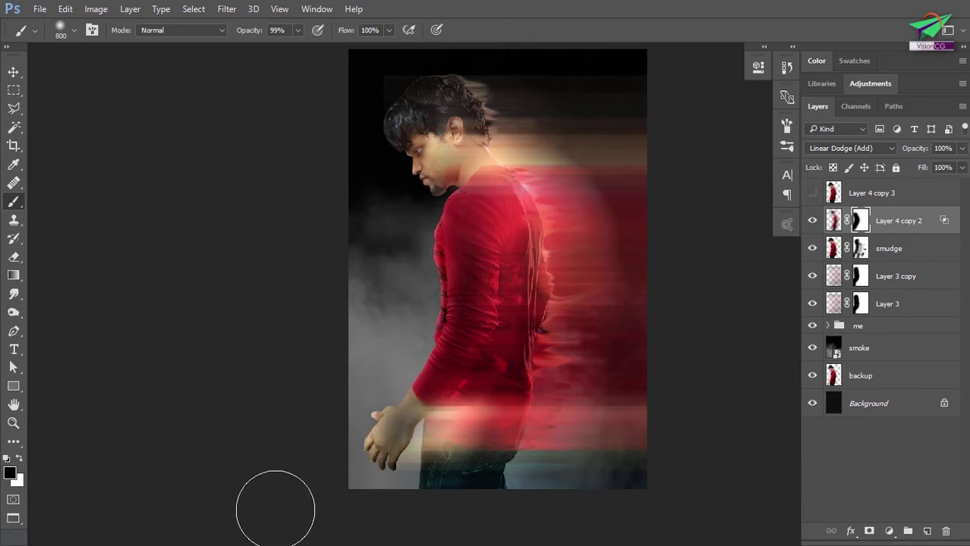
# - Paint black on the smudge layer's mask over the model's hand
pyautogui.click(860, 257)
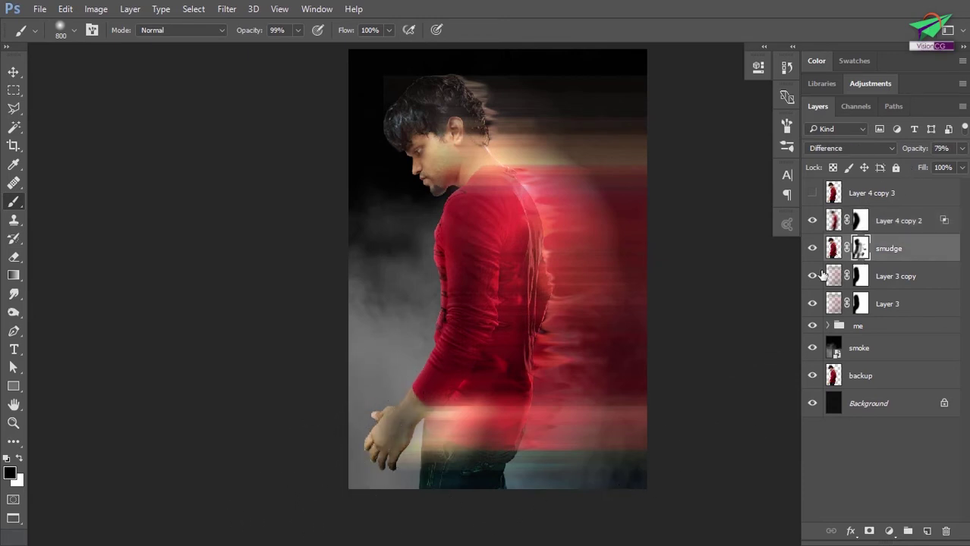
pyautogui.moveTo(332, 448)
pyautogui.mouseDown()
pyautogui.moveTo(363, 410)
pyautogui.moveTo(333, 454)
pyautogui.moveTo(357, 427)
pyautogui.moveTo(379, 426)
pyautogui.moveTo(362, 447)
pyautogui.mouseUp()
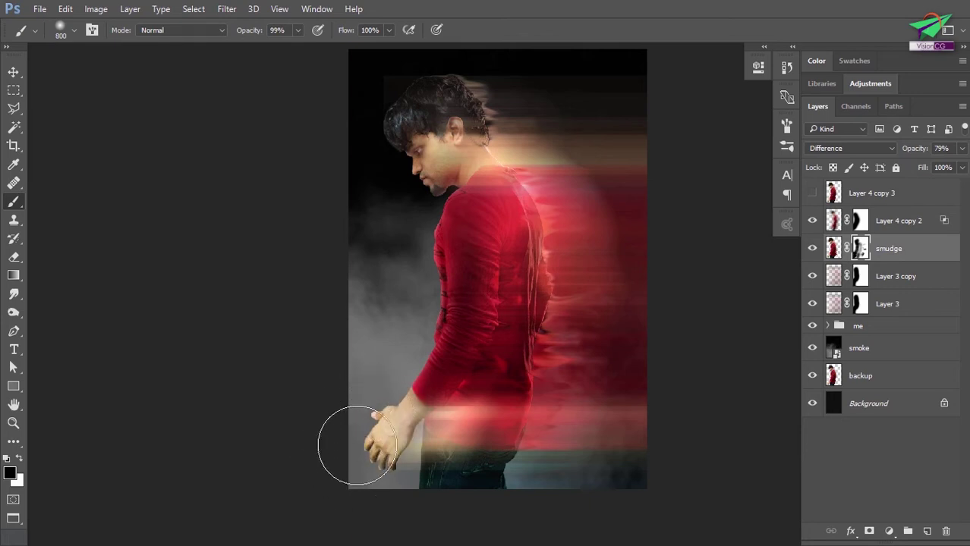
# - Paint black around the model's front and hand on the masks of the smudge, Layer 3 copy and Layer 3 layers
pyautogui.moveTo(397, 370)
pyautogui.mouseDown()
pyautogui.moveTo(414, 297)
pyautogui.moveTo(377, 409)
pyautogui.moveTo(403, 273)
pyautogui.moveTo(394, 276)
pyautogui.moveTo(403, 293)
pyautogui.moveTo(419, 225)
pyautogui.moveTo(398, 316)
pyautogui.moveTo(421, 225)
pyautogui.moveTo(398, 299)
pyautogui.moveTo(423, 236)
pyautogui.moveTo(353, 341)
pyautogui.mouseUp()
pyautogui.moveTo(365, 241)
pyautogui.mouseDown()
pyautogui.moveTo(359, 378)
pyautogui.moveTo(381, 347)
pyautogui.moveTo(340, 428)
pyautogui.mouseUp()
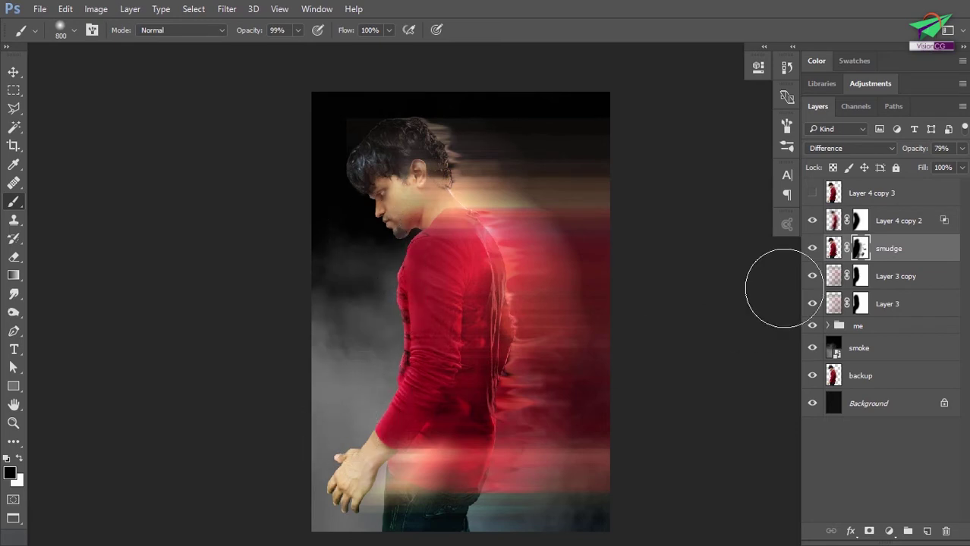
pyautogui.click(861, 275)
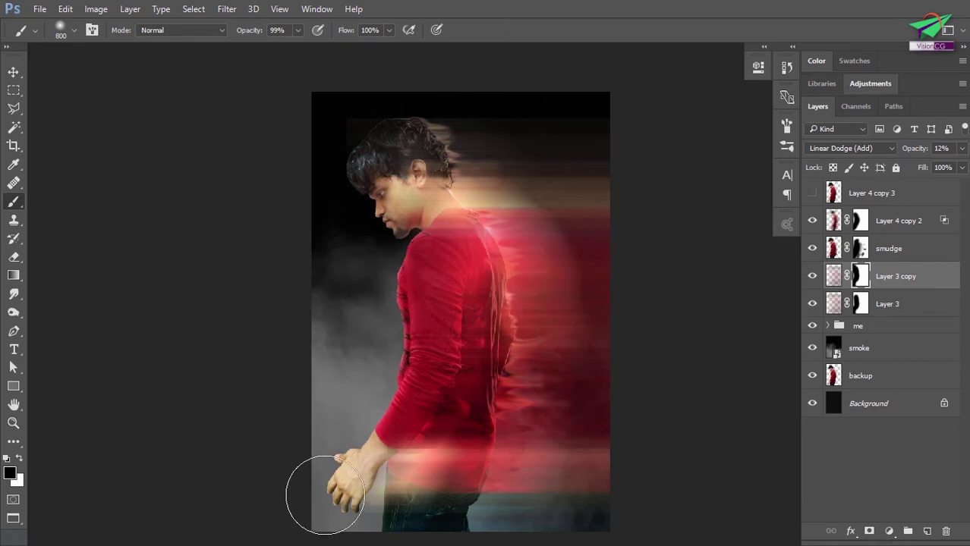
pyautogui.click(861, 307)
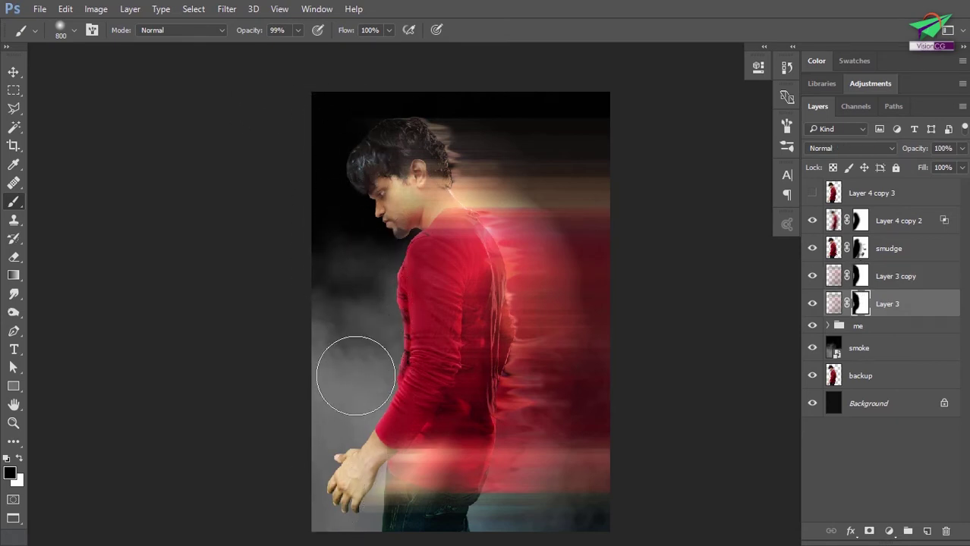
# - Paint black at 27% brush opacity on Layer 4 copy 2's mask over the model's hip and the glow behind his back
pyautogui.click(894, 224)
pyautogui.click(812, 221)
pyautogui.click(812, 221)
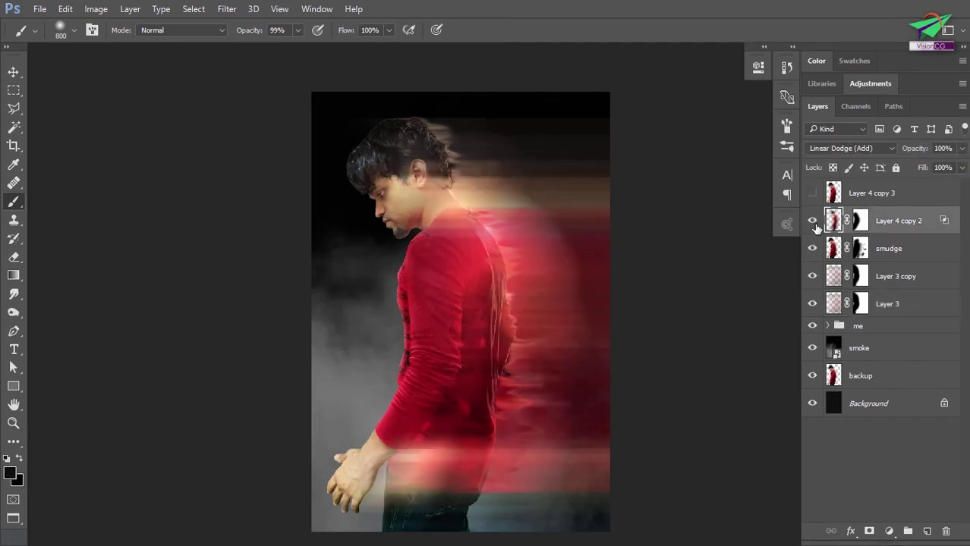
pyautogui.click(859, 222)
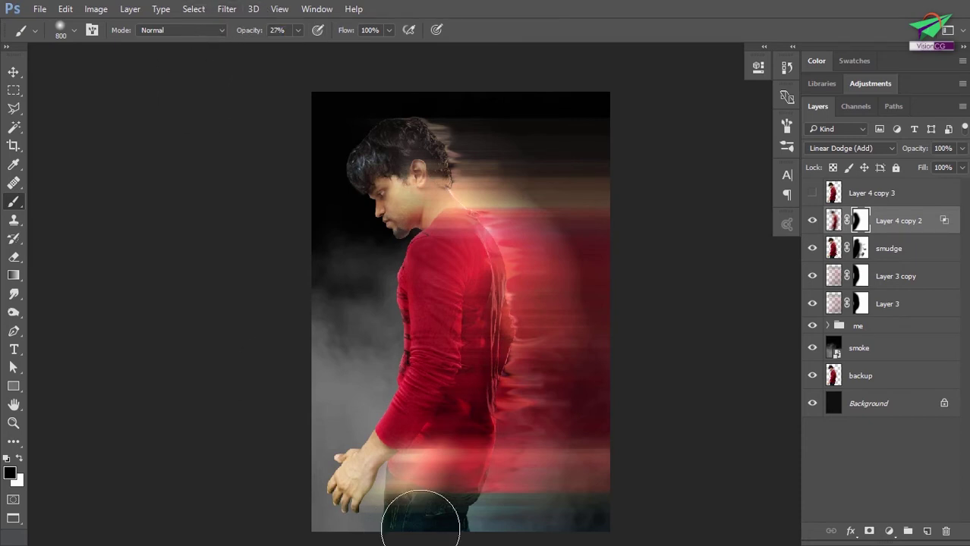
pyautogui.click(424, 479)
pyautogui.click(423, 470)
pyautogui.click(427, 475)
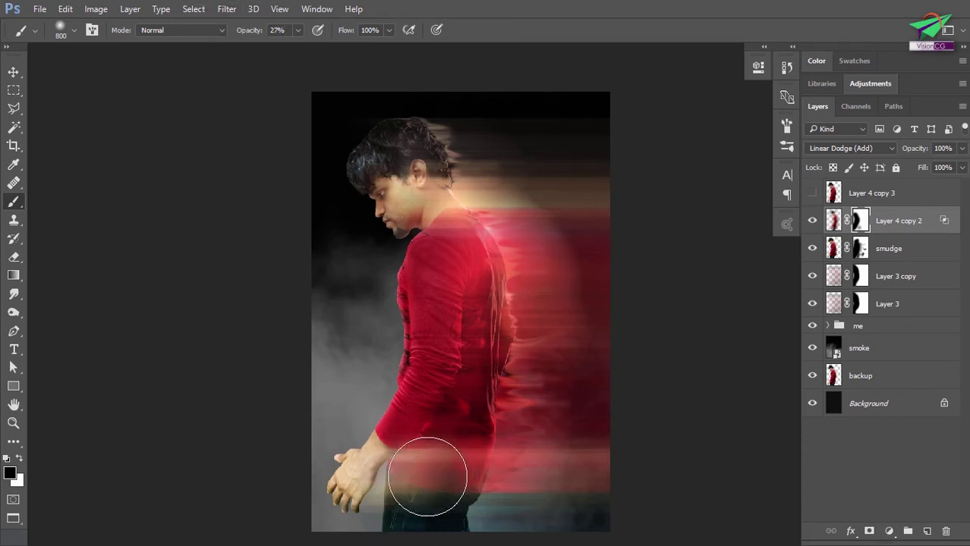
pyautogui.moveTo(536, 319); pyautogui.dragTo(505, 356)
pyautogui.moveTo(582, 303)
pyautogui.mouseDown()
pyautogui.moveTo(519, 251)
pyautogui.moveTo(540, 292)
pyautogui.moveTo(519, 205)
pyautogui.moveTo(510, 205)
pyautogui.moveTo(548, 260)
pyautogui.moveTo(512, 218)
pyautogui.mouseUp()
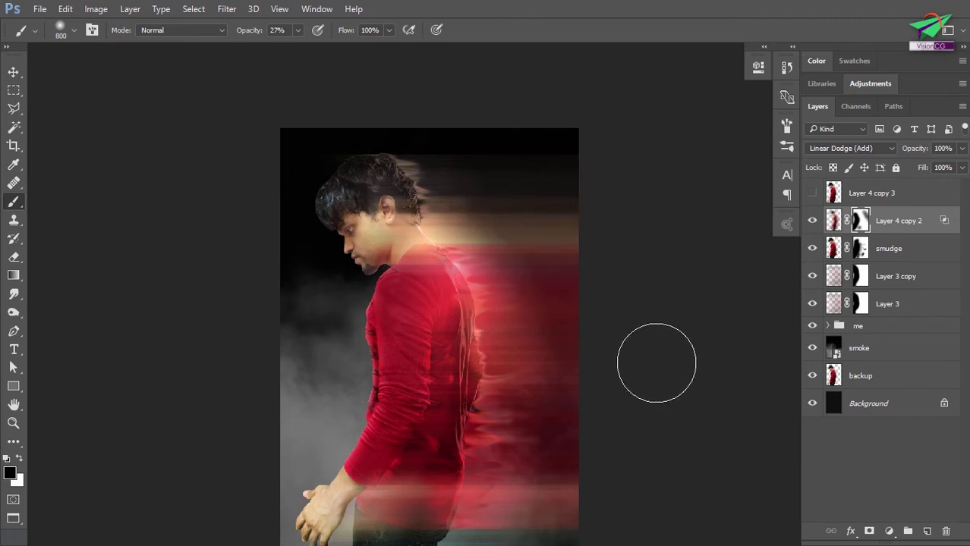
# - Lower the smoke layer's opacity to 15%
pyautogui.scroll(-1, 655, 362)
pyautogui.scroll(-1, 656, 363)
pyautogui.scroll(2, 655, 363)
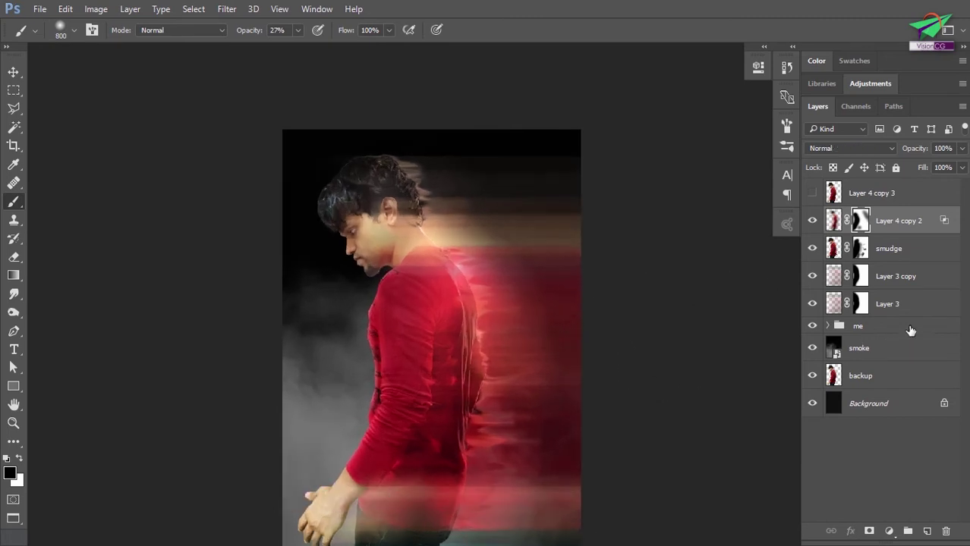
pyautogui.click(910, 349)
pyautogui.moveTo(892, 151); pyautogui.dragTo(856, 157)
pyautogui.moveTo(567, 220); pyautogui.dragTo(536, 220)
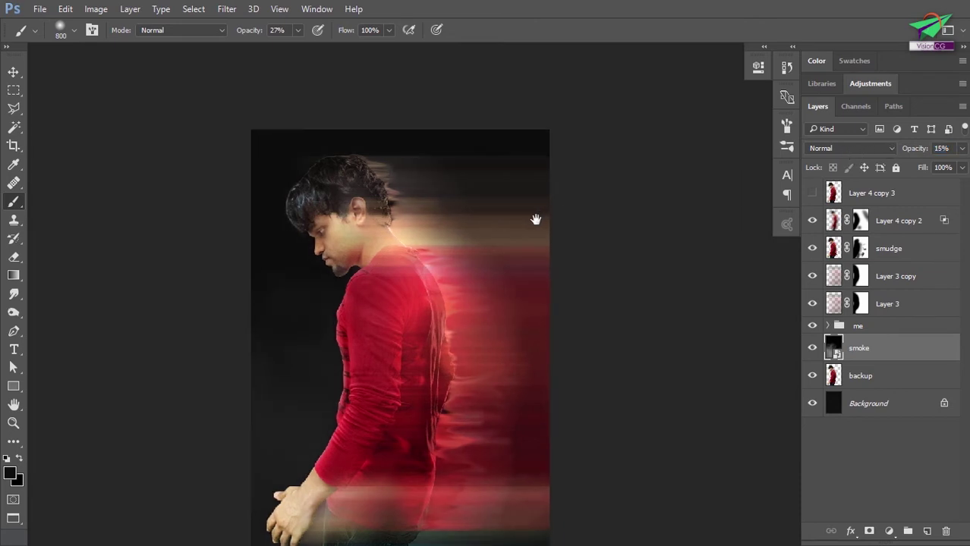
pyautogui.moveTo(612, 207); pyautogui.dragTo(590, 208)
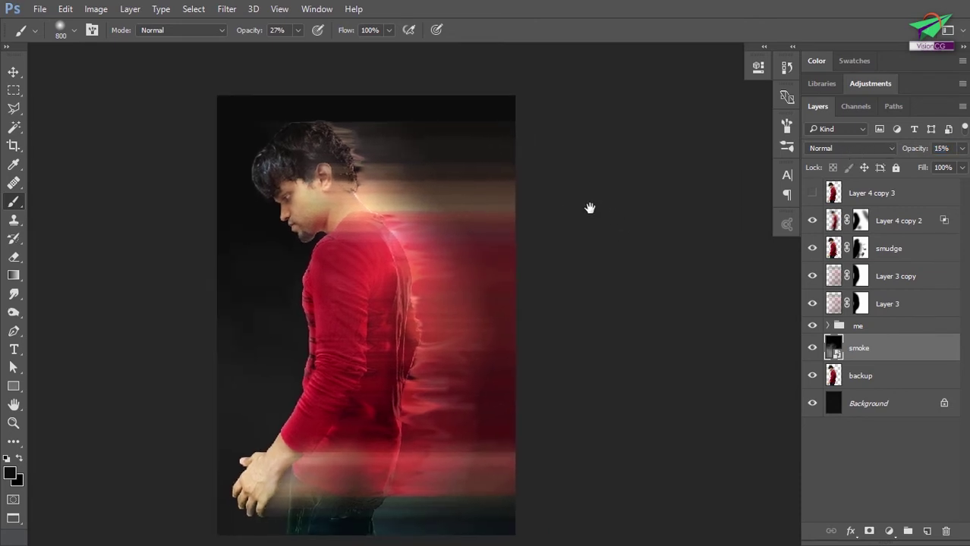
# - Add a Levels adjustment layer directly above Layer 4 copy 2
pyautogui.click(904, 230)
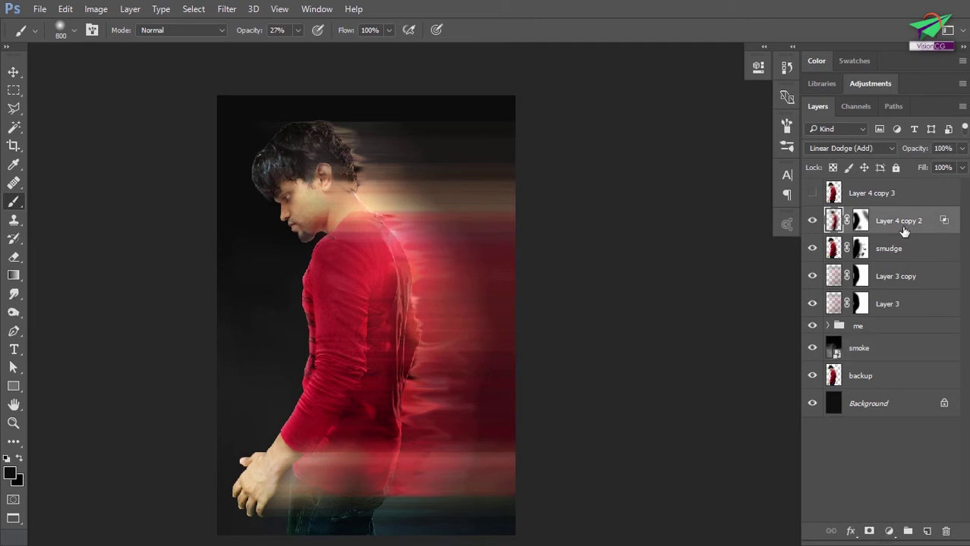
pyautogui.click(916, 200)
pyautogui.click(903, 222)
pyautogui.click(889, 531)
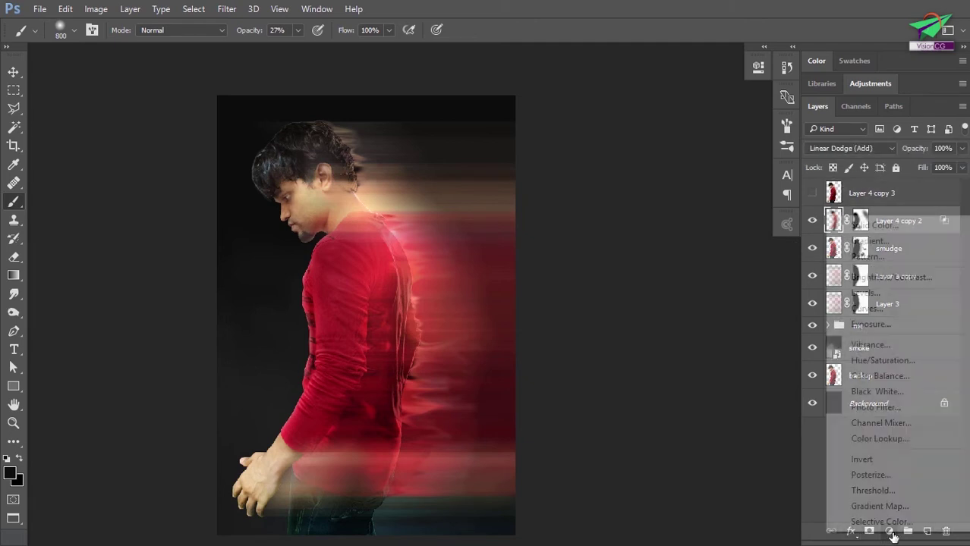
pyautogui.click(883, 301)
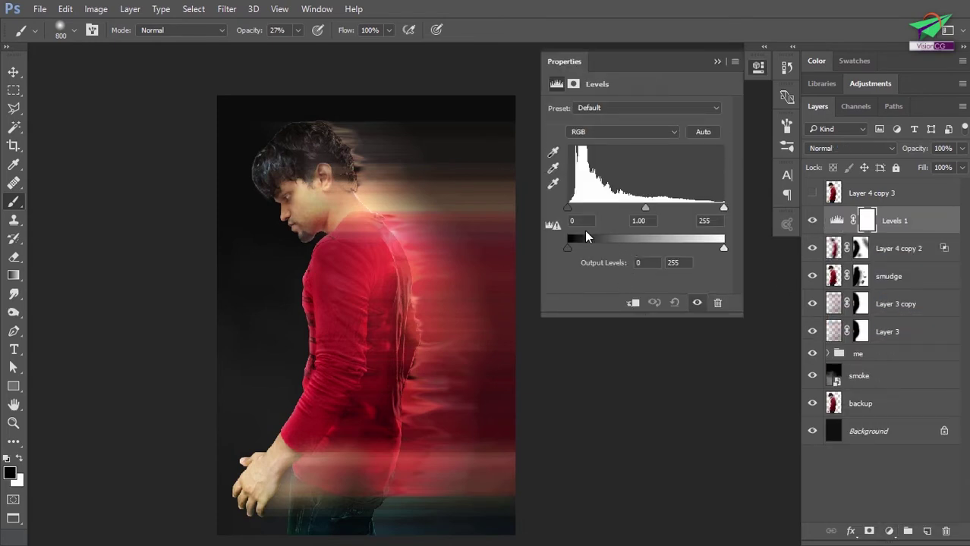
# - Set the Levels adjustment's black point to about 13, midtones to 1.10 and white point to about 224
pyautogui.moveTo(645, 208); pyautogui.dragTo(640, 209)
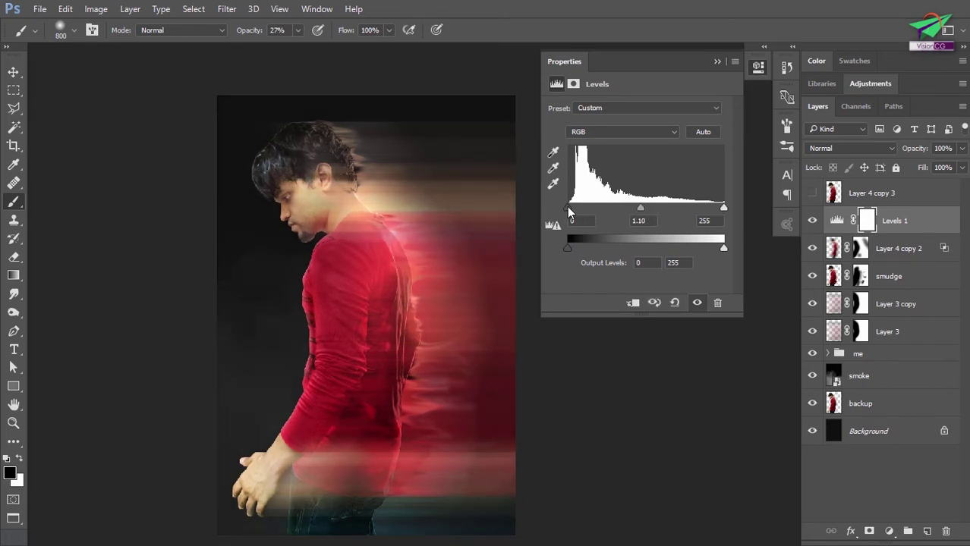
pyautogui.moveTo(574, 207); pyautogui.dragTo(578, 207)
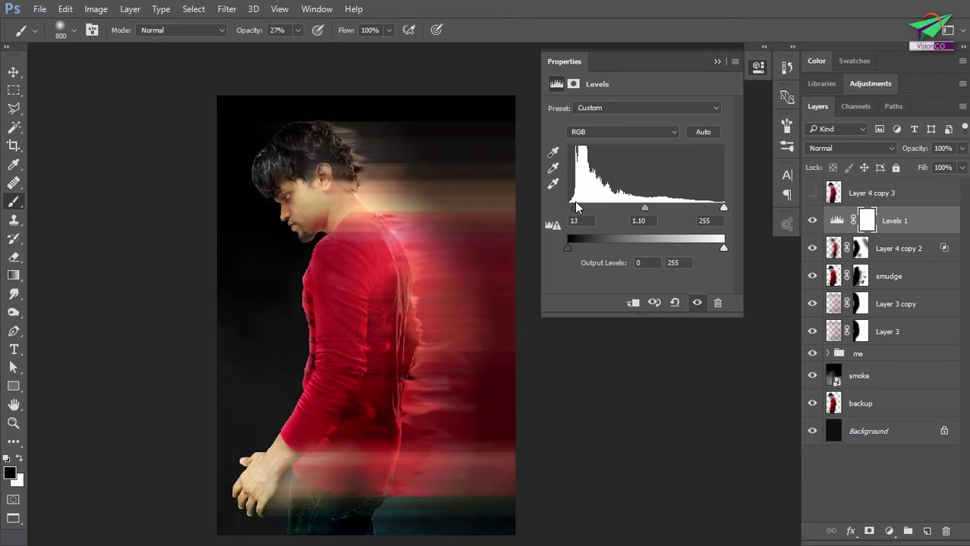
pyautogui.moveTo(722, 208); pyautogui.dragTo(711, 208)
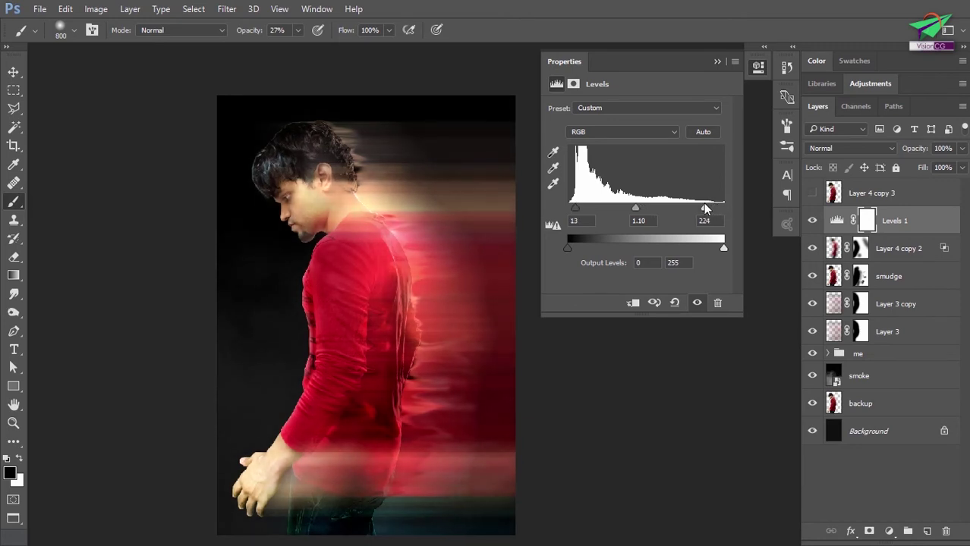
pyautogui.moveTo(579, 209); pyautogui.dragTo(576, 208)
pyautogui.press('Up')
pyautogui.click(717, 62)
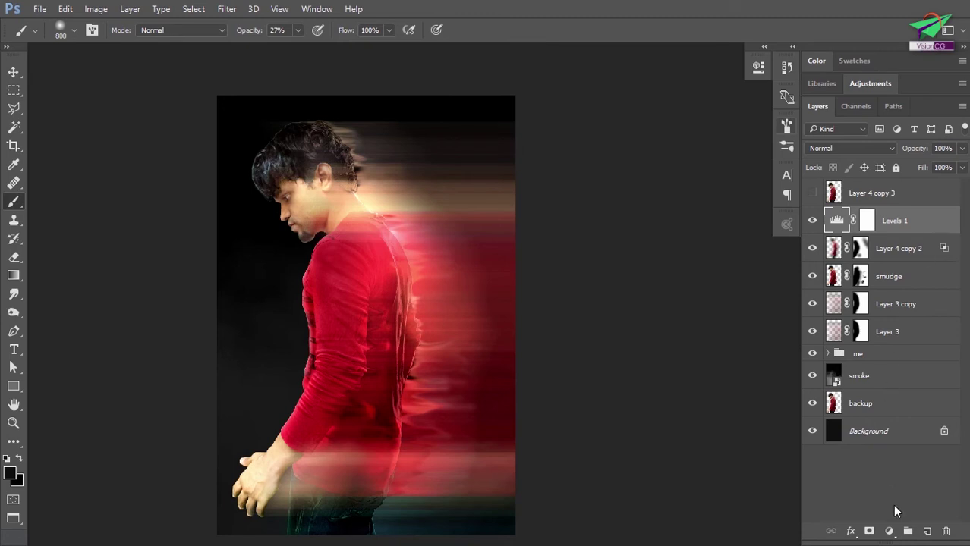
# - Create a black-filled layer above Levels 1 and set it to Soft Light at 26% opacity
pyautogui.click(927, 531)
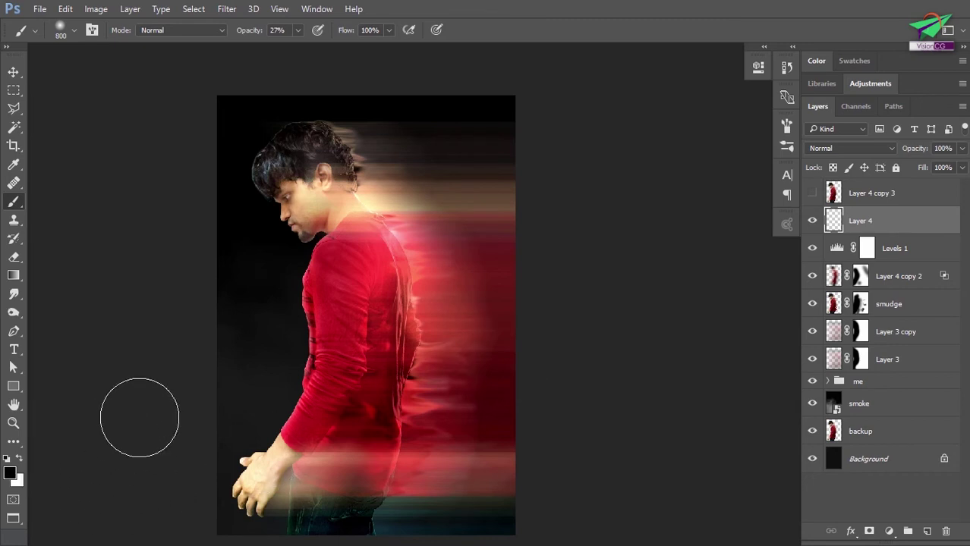
pyautogui.hotkey('ctrl', 'BackSpace')
pyautogui.hotkey('alt', 'BackSpace')
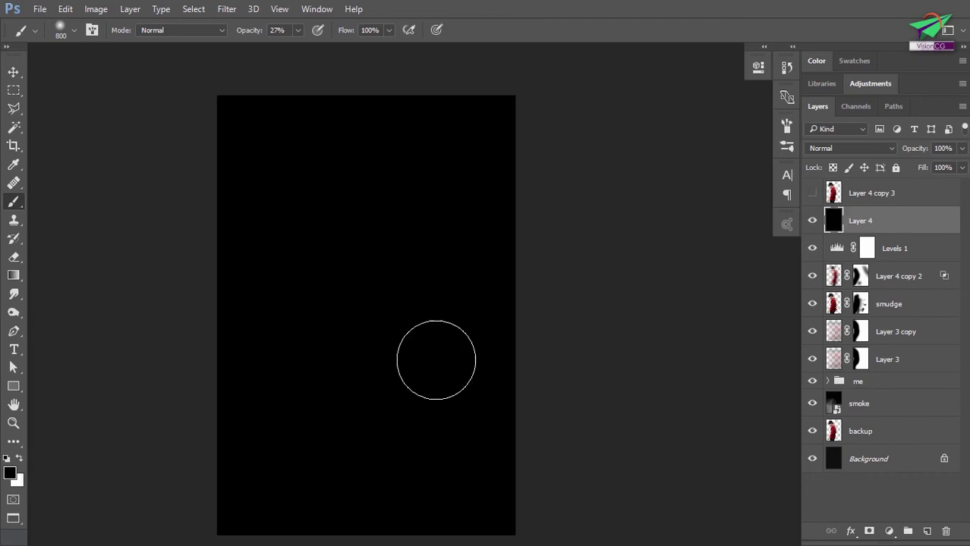
pyautogui.click(870, 147)
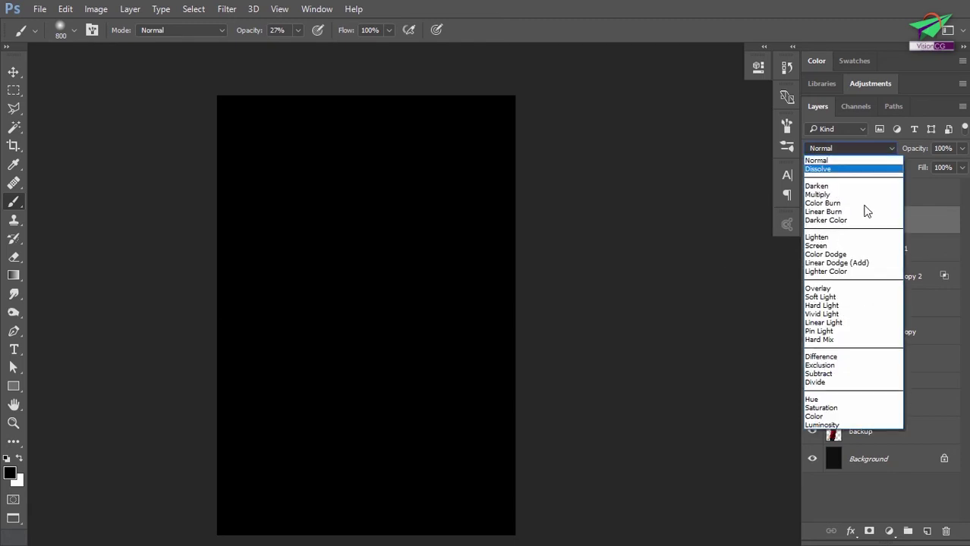
pyautogui.click(841, 297)
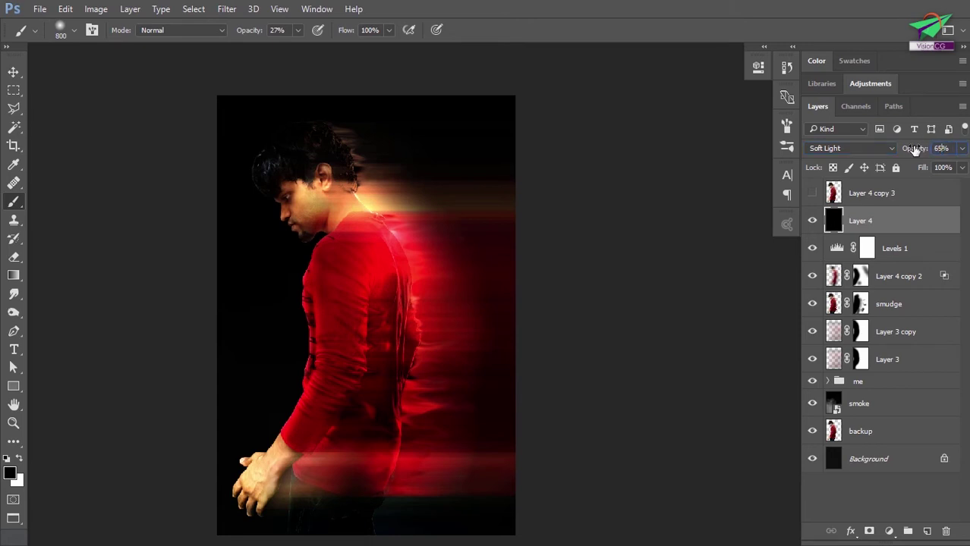
pyautogui.moveTo(915, 149); pyautogui.dragTo(885, 150)
# - Paint black on Layer 4 copy 2's mask over the outer ends of the speed trails at 27% brush opacity
pyautogui.click(861, 278)
pyautogui.click(490, 463)
pyautogui.click(496, 467)
pyautogui.click(518, 421)
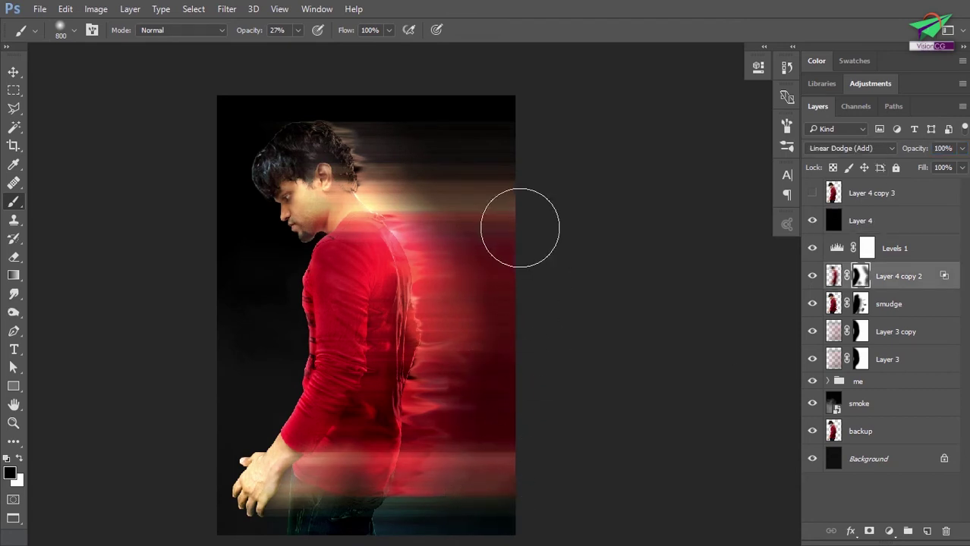
# - Create a new layer above Layer 4 and choose the 955 px lightning brush tip for it
pyautogui.click(911, 209)
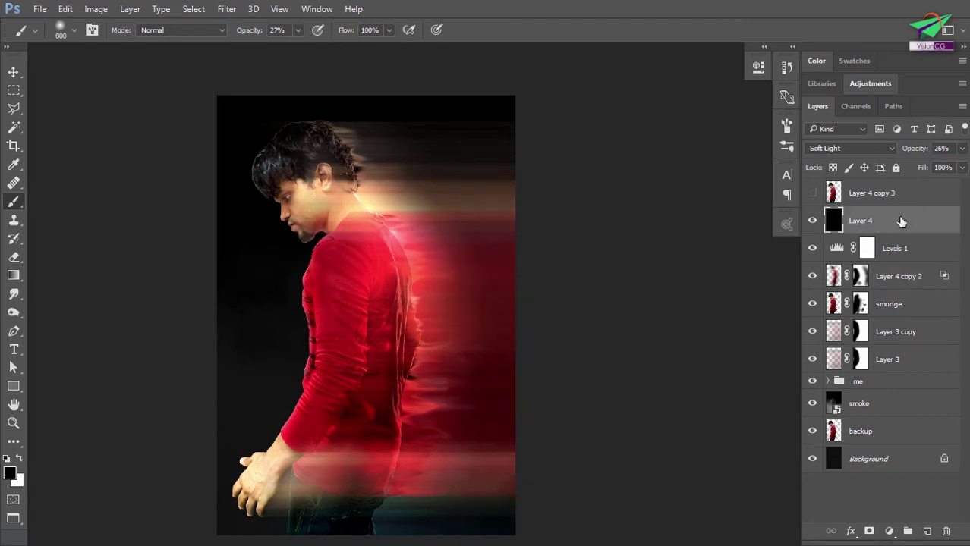
pyautogui.click(927, 532)
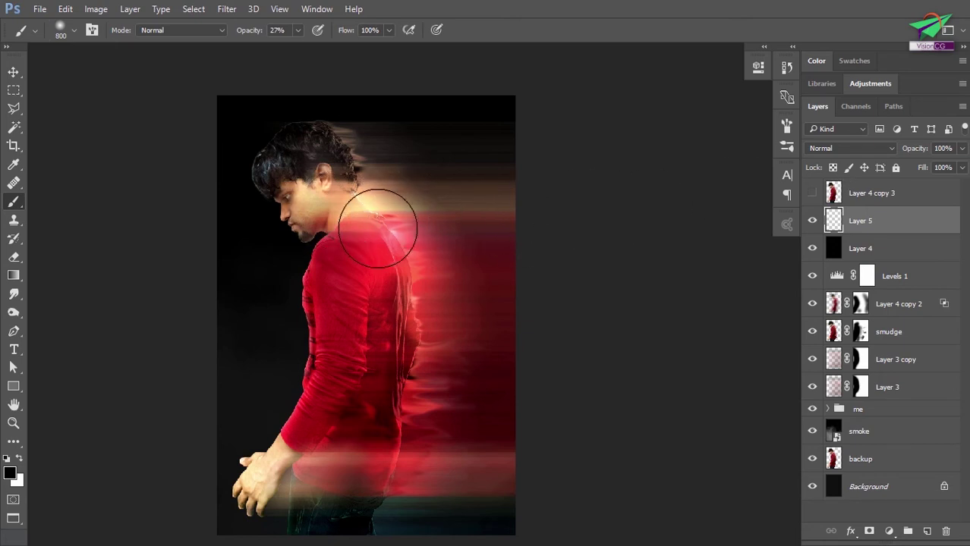
pyautogui.rightClick(287, 252)
pyautogui.moveTo(499, 391)
pyautogui.mouseDown()
pyautogui.moveTo(502, 469)
pyautogui.moveTo(507, 452)
pyautogui.mouseUp()
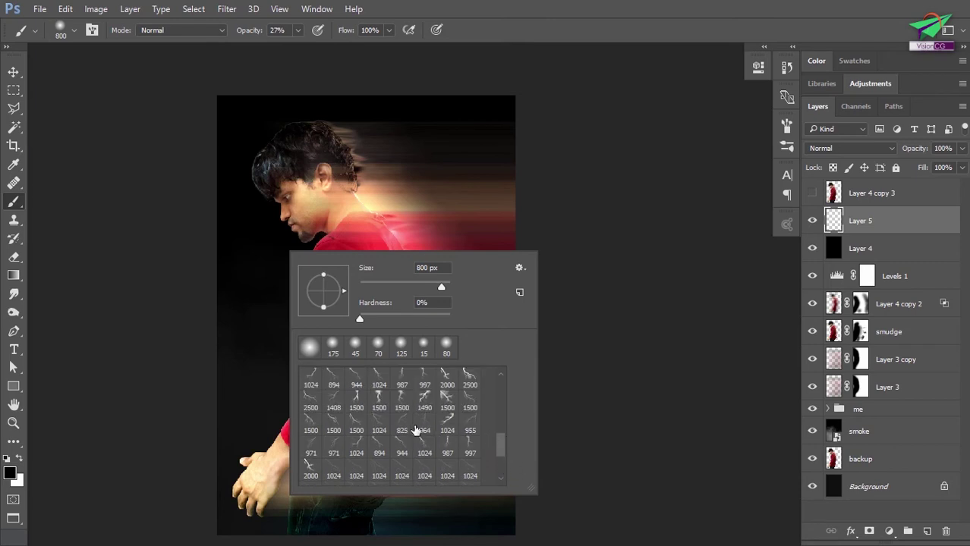
pyautogui.click(408, 430)
pyautogui.scroll(2, 420, 412)
pyautogui.click(425, 408)
pyautogui.click(634, 82)
pyautogui.click(787, 125)
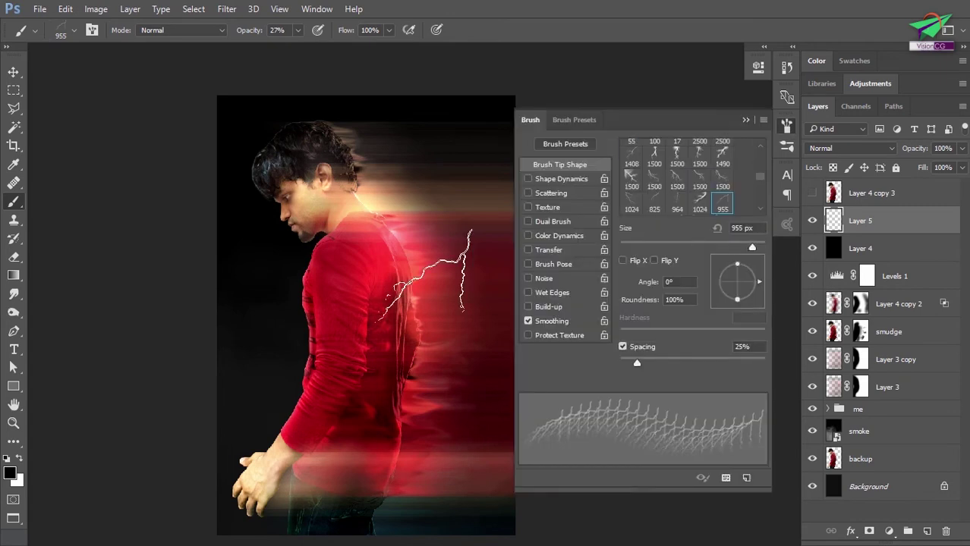
# - Stamp a white lightning bolt over the model's forearm at 1029 px, angle -14° and 100% brush opacity
pyautogui.moveTo(762, 277); pyautogui.dragTo(758, 287)
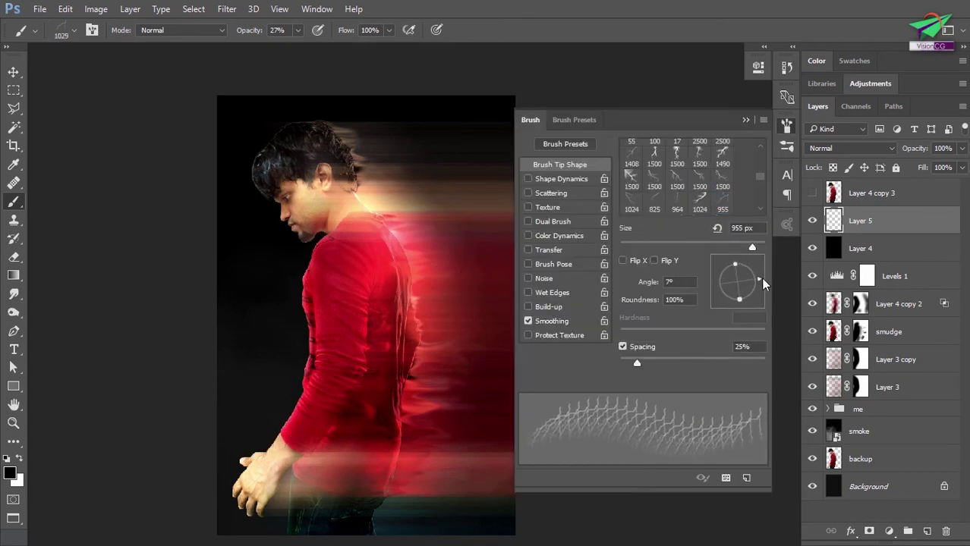
pyautogui.click(10, 473)
pyautogui.click(825, 81)
pyautogui.moveTo(258, 33); pyautogui.dragTo(322, 35)
pyautogui.click(302, 417)
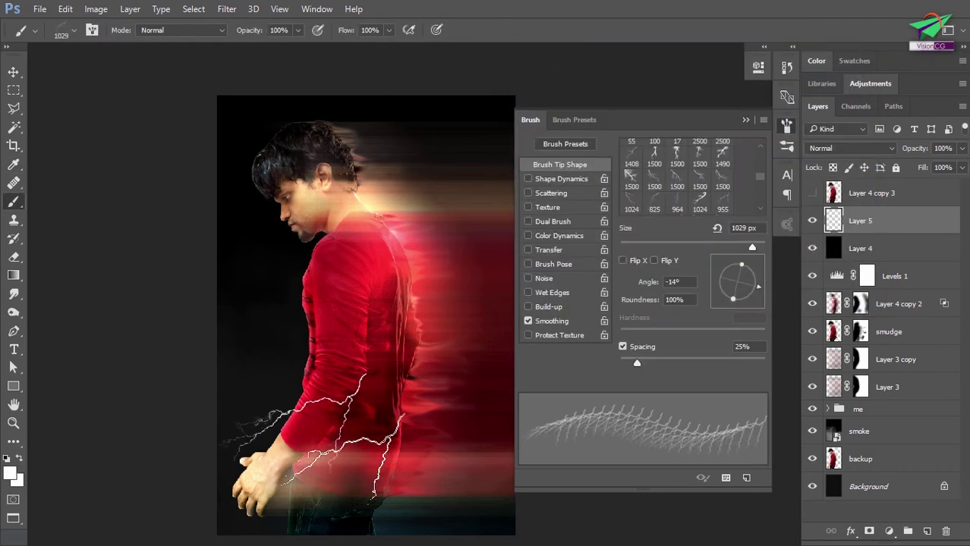
# - Switch to the 825 px lightning brush tip, flip it vertically and rotate it to -134°
pyautogui.click(657, 203)
pyautogui.scroll(1, 685, 183)
pyautogui.click(677, 170)
pyautogui.click(633, 191)
pyautogui.scroll(-3, 678, 207)
pyautogui.click(655, 157)
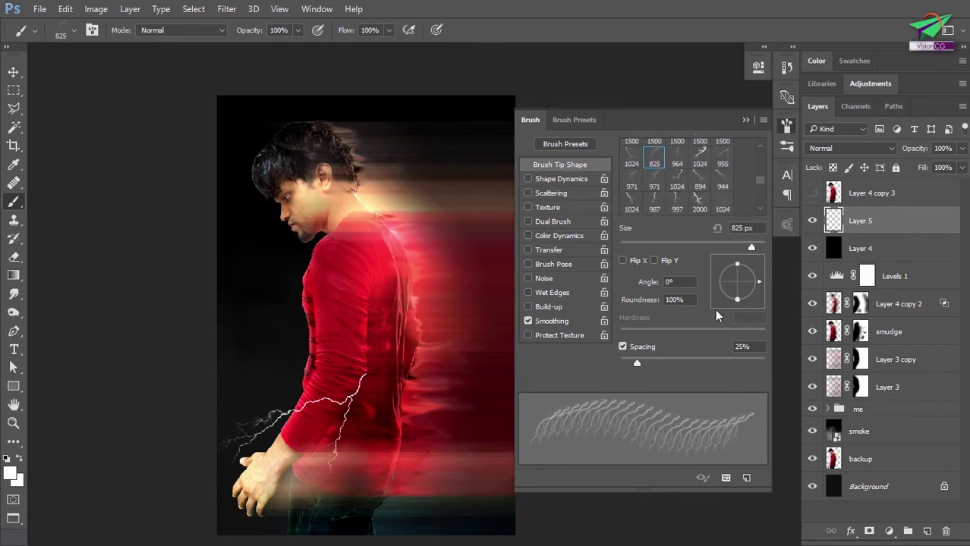
pyautogui.click(655, 260)
pyautogui.moveTo(762, 279); pyautogui.dragTo(721, 298)
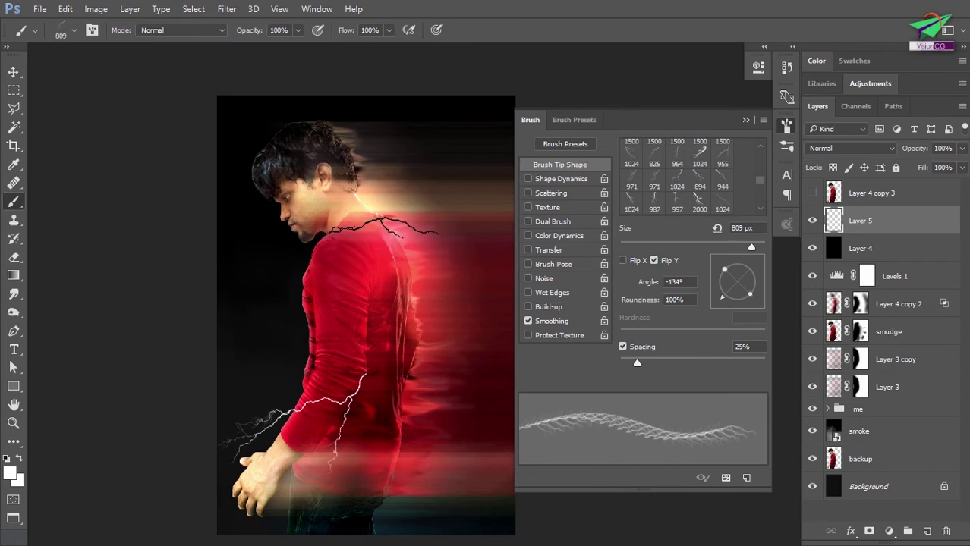
# - Set the lightning brush size to 1000 px and stamp a white bolt across the model's shoulder
pyautogui.click(716, 229)
pyautogui.scroll(10, 389, 223)
pyautogui.write(']]]]]]]]]]]]')
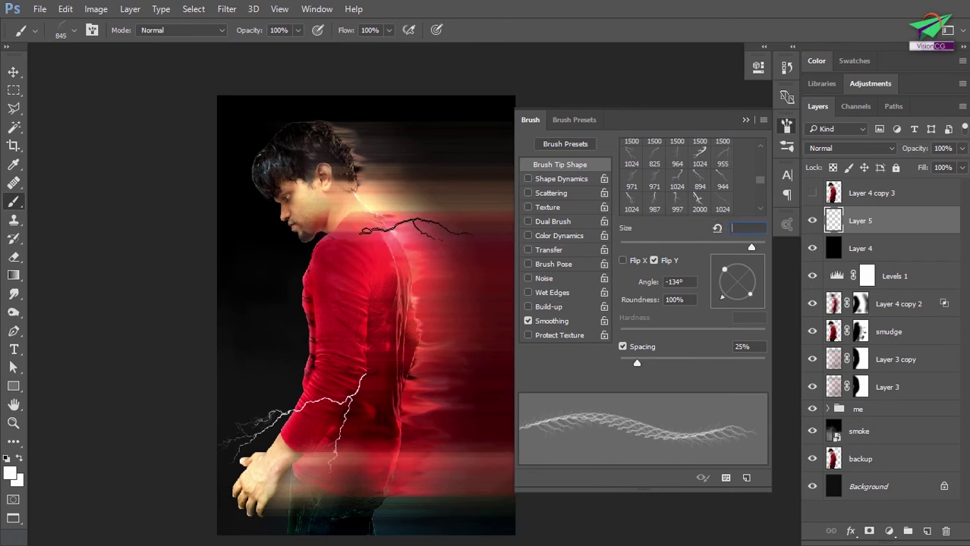
pyautogui.write('1000')
pyautogui.click(400, 231)
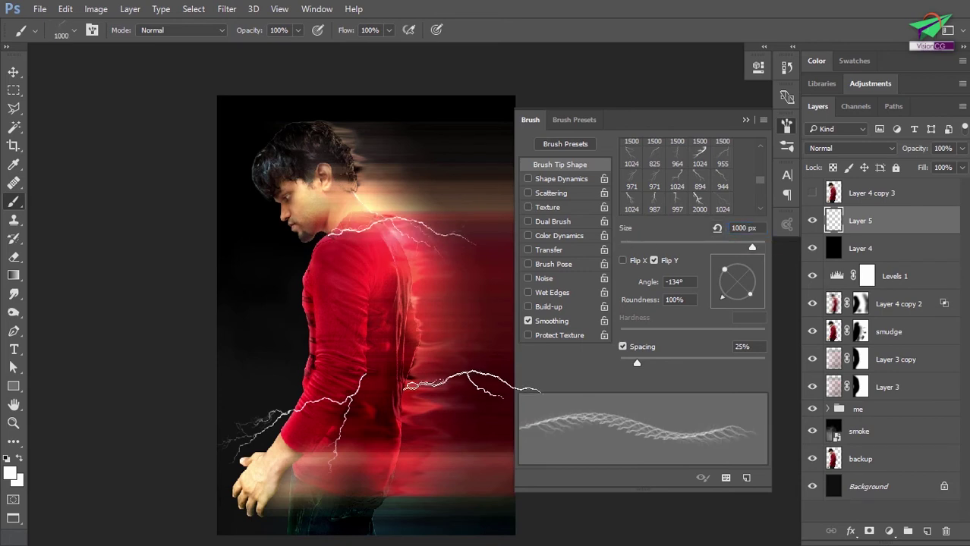
# - Stamp white bolts across the lower back at 1029 px, 113° without vertical flip, and across the mid torso with another lightning tip
pyautogui.click(653, 261)
pyautogui.moveTo(720, 296); pyautogui.dragTo(721, 245)
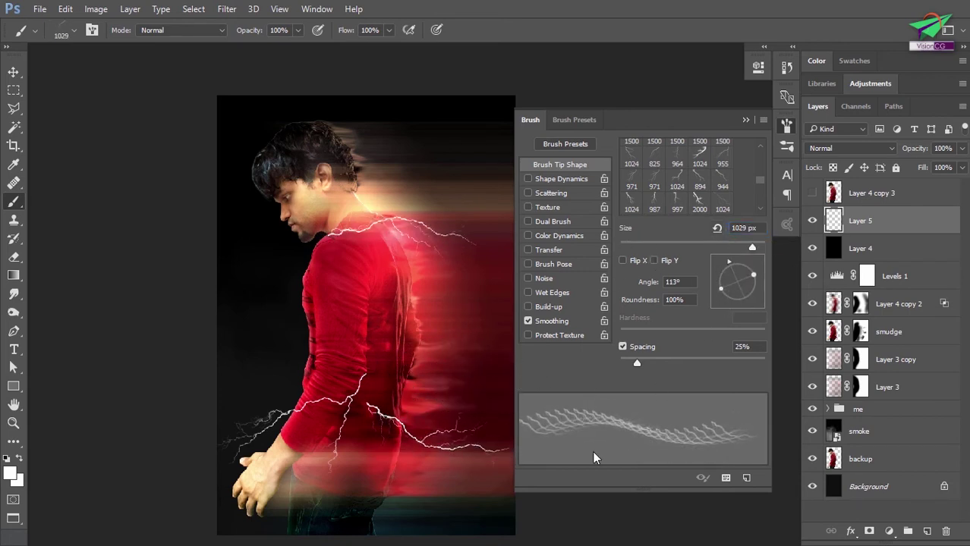
pyautogui.click(722, 186)
pyautogui.click(677, 205)
pyautogui.scroll(1, 680, 204)
pyautogui.click(631, 156)
pyautogui.moveTo(756, 283)
pyautogui.mouseDown()
pyautogui.moveTo(756, 303)
pyautogui.moveTo(715, 279)
pyautogui.mouseUp()
pyautogui.click(716, 273)
pyautogui.click(412, 328)
pyautogui.click(746, 120)
# - Partly erase the lightning bolts across the mid torso, lower back and forearm with a 125 px eraser at 54% opacity
pyautogui.click(13, 257)
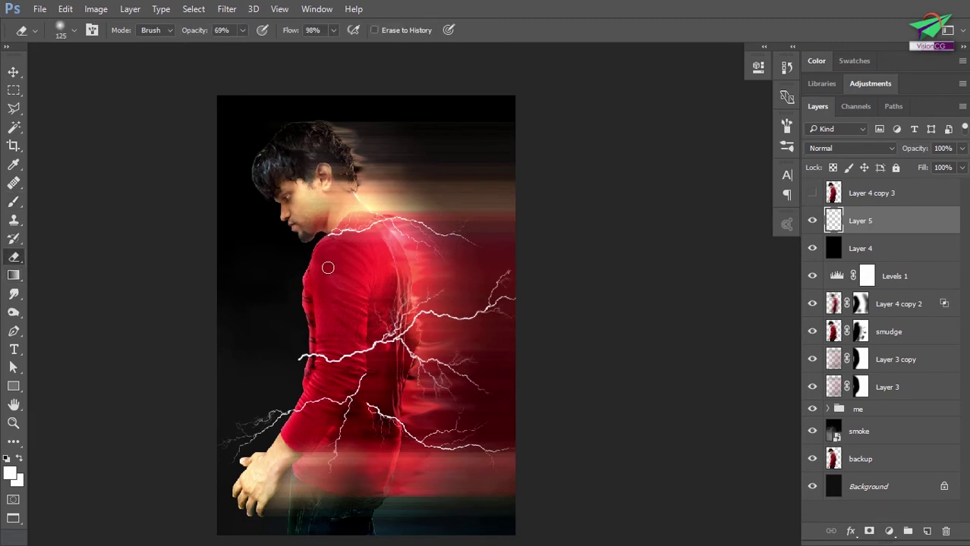
pyautogui.hotkey('ctrl', '+')
pyautogui.scroll(-3, 345, 303)
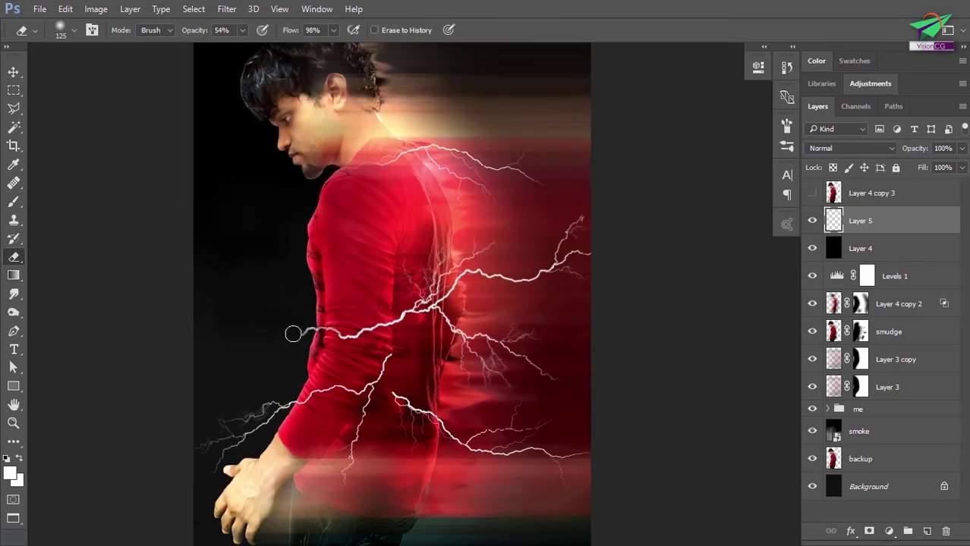
pyautogui.scroll(-1, 561, 265)
pyautogui.moveTo(584, 233)
pyautogui.mouseDown()
pyautogui.moveTo(452, 259)
pyautogui.moveTo(405, 291)
pyautogui.moveTo(483, 347)
pyautogui.moveTo(464, 335)
pyautogui.mouseUp()
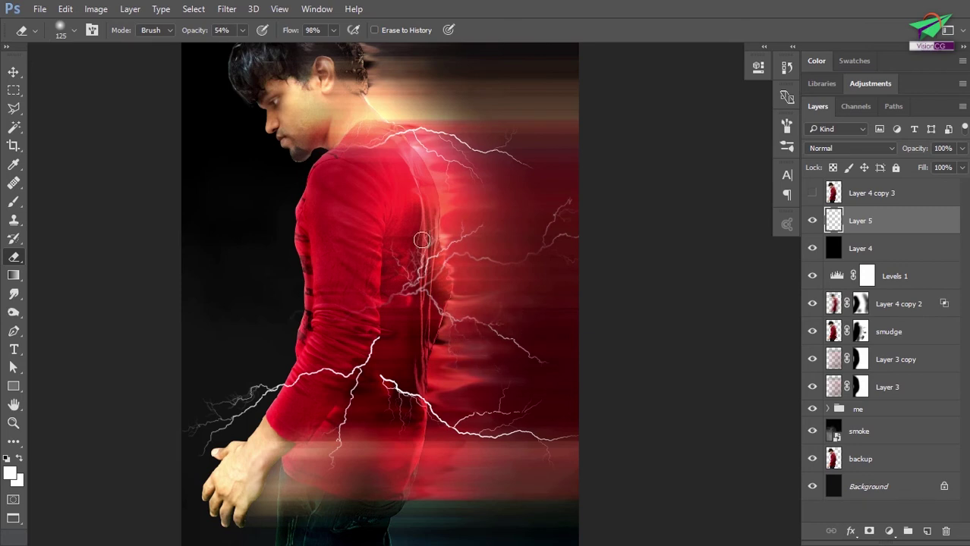
pyautogui.moveTo(395, 274)
pyautogui.mouseDown()
pyautogui.moveTo(427, 265)
pyautogui.moveTo(420, 303)
pyautogui.mouseUp()
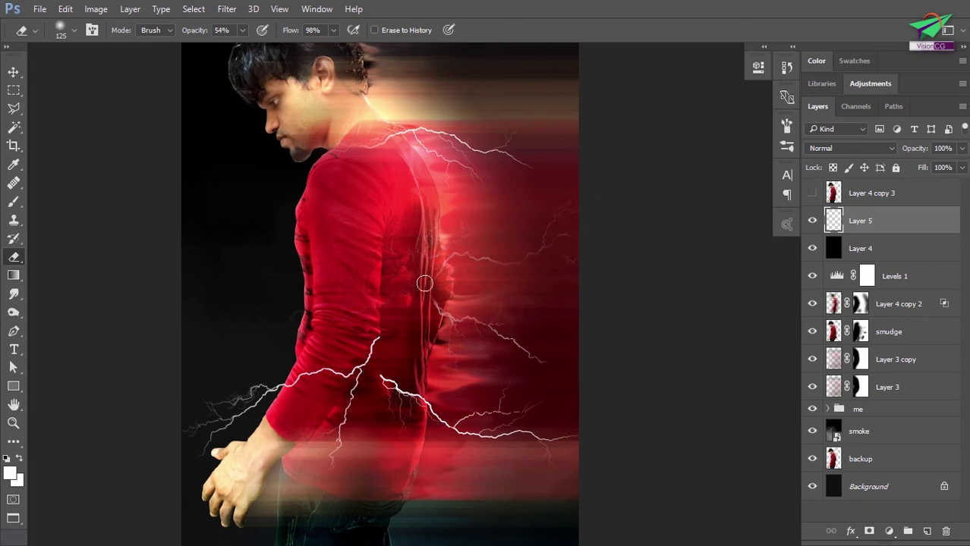
pyautogui.scroll(-3, 441, 240)
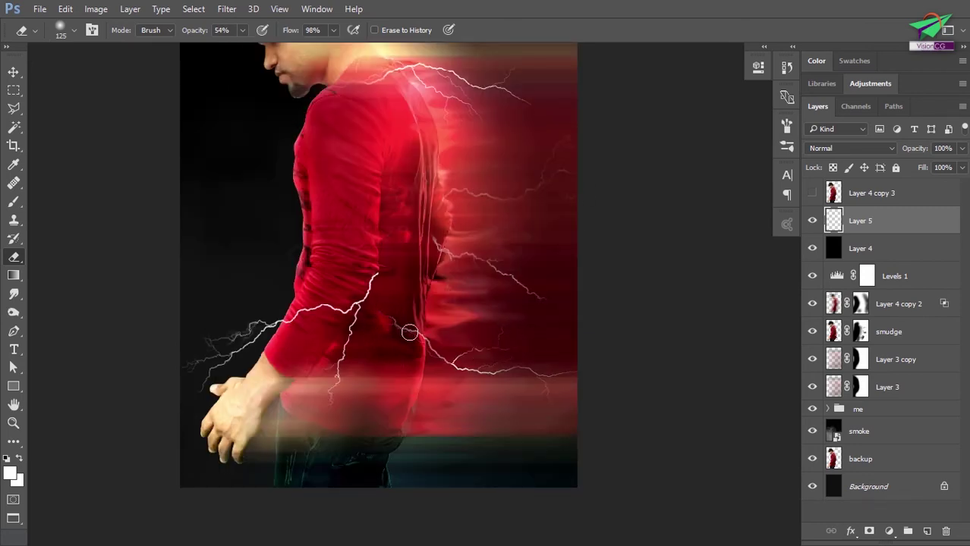
pyautogui.moveTo(376, 289); pyautogui.dragTo(340, 408)
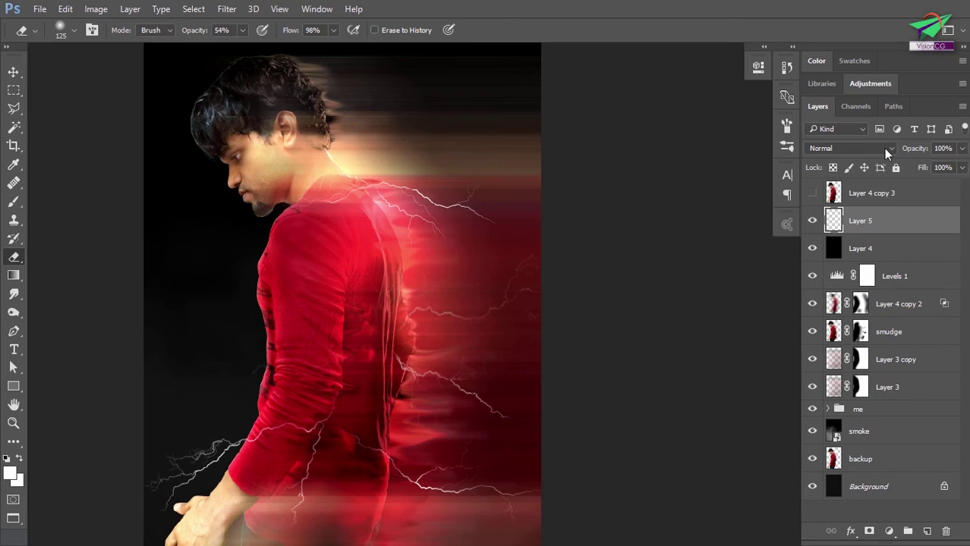
# - Set the blend mode of the lightning layer, Layer 5, to Linear Dodge (Add)
pyautogui.click(883, 148)
pyautogui.click(859, 260)
pyautogui.click(865, 149)
pyautogui.click(864, 266)
# - Add a white Outer Glow to Layer 5 in Linear Dodge (Add) at 34% opacity, with 0% spread and 26 px size
pyautogui.doubleClick(926, 224)
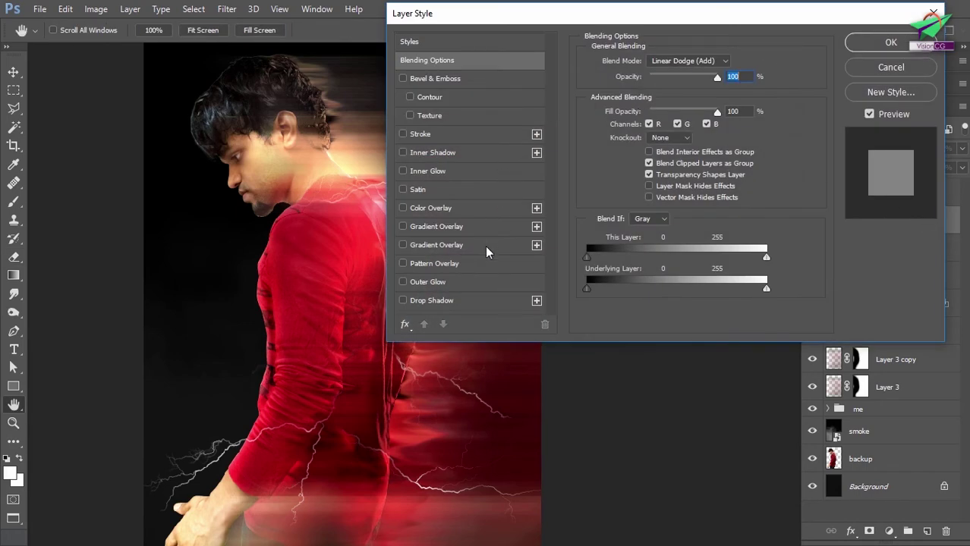
pyautogui.click(456, 282)
pyautogui.moveTo(634, 21); pyautogui.dragTo(556, 102)
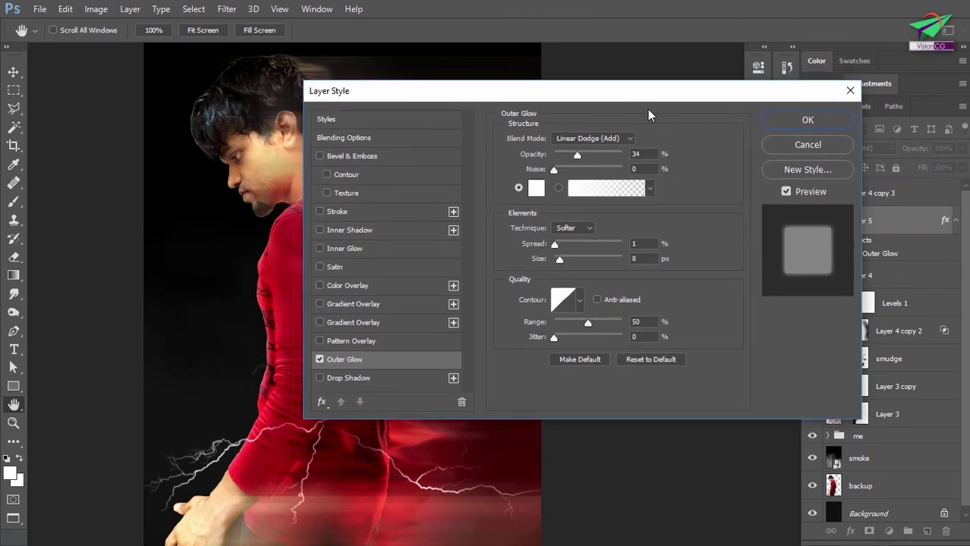
pyautogui.moveTo(649, 97); pyautogui.dragTo(718, 98)
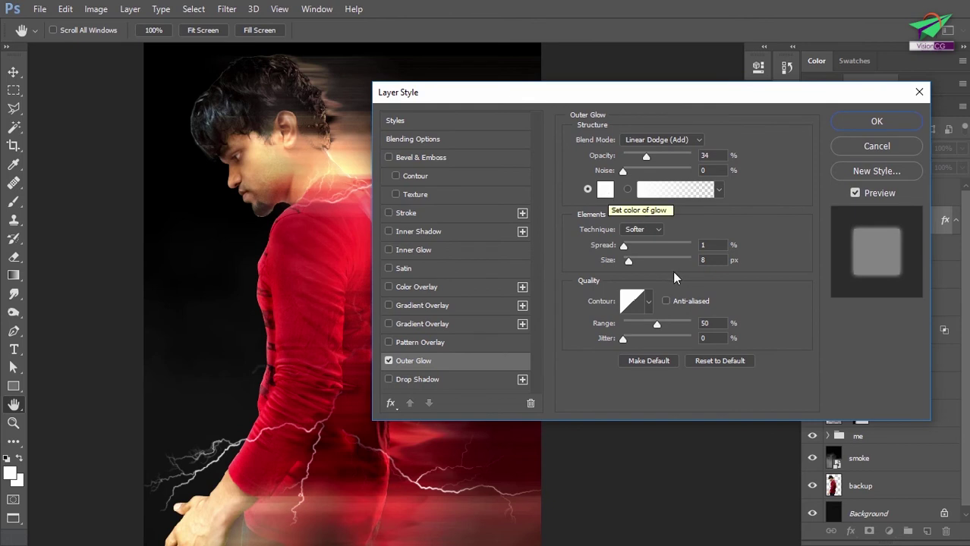
pyautogui.click(695, 261)
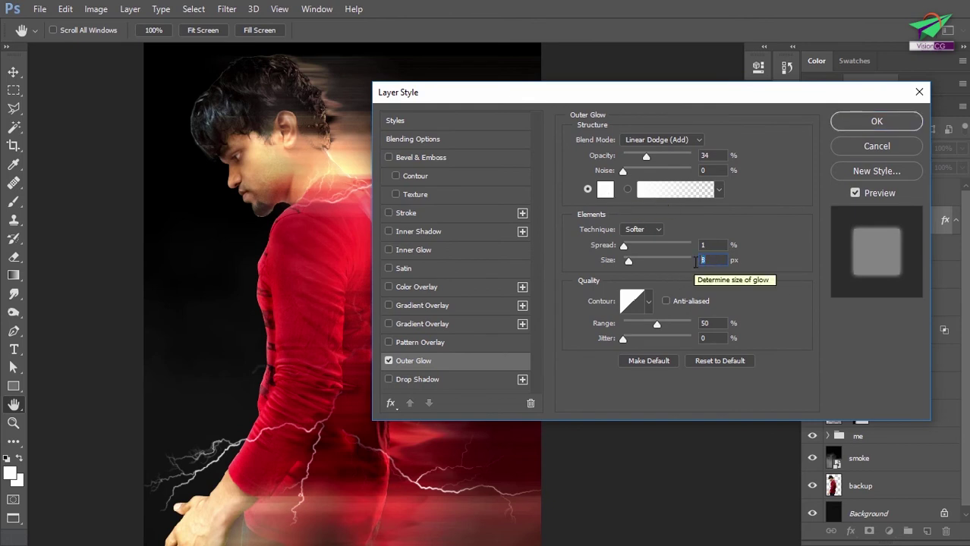
pyautogui.write('26')
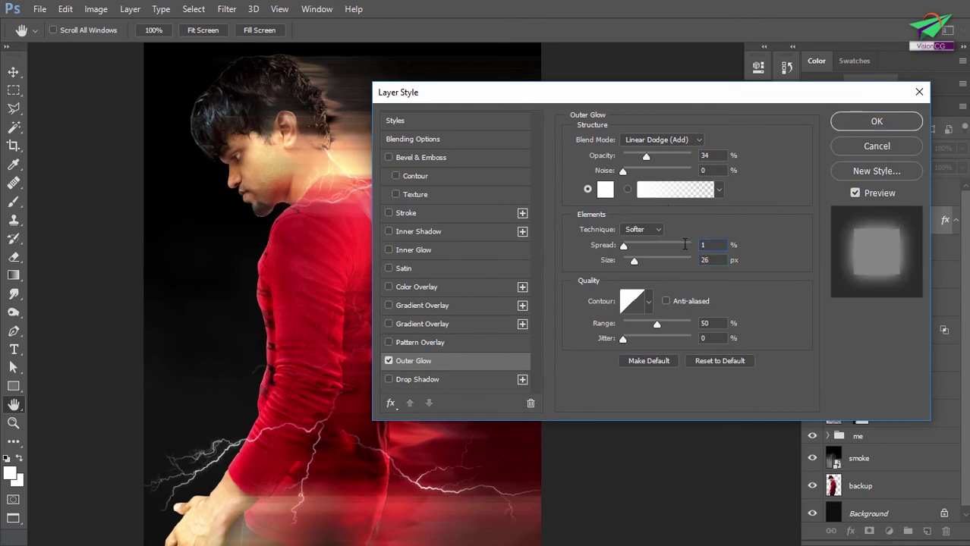
pyautogui.write('0')
pyautogui.click(713, 170)
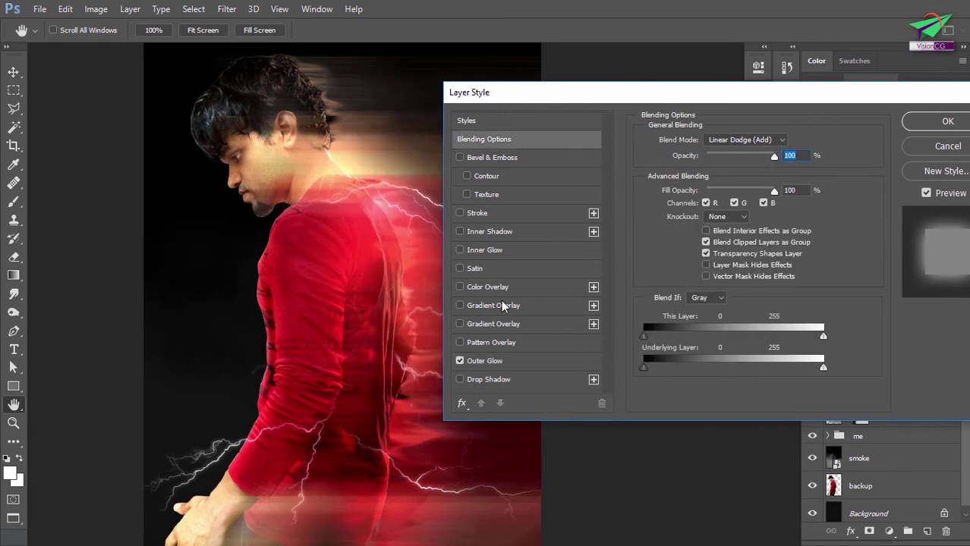
# - Add a Color Overlay to the lightning in Normal mode at 100% opacity, using dark red 2a0002 sampled from the shirt
pyautogui.click(519, 282)
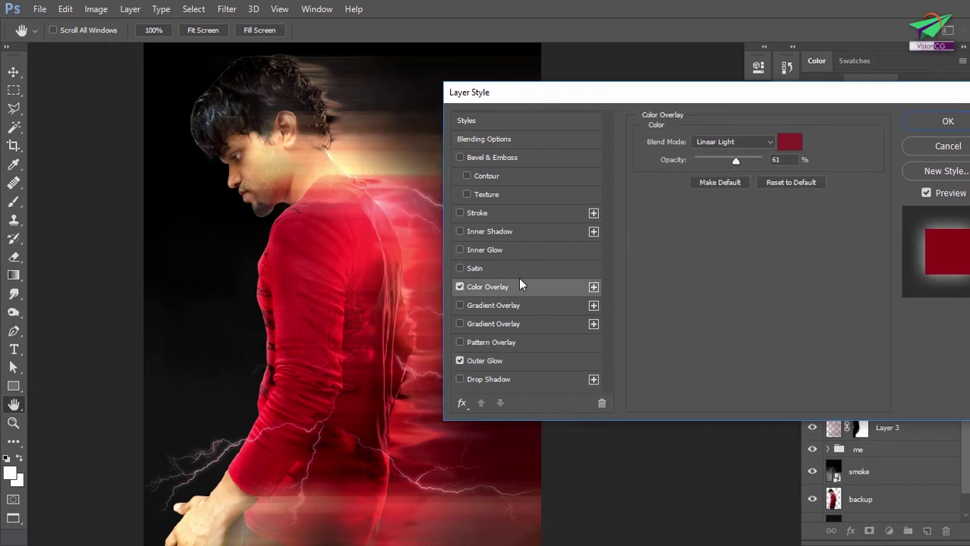
pyautogui.click(792, 150)
pyautogui.click(381, 343)
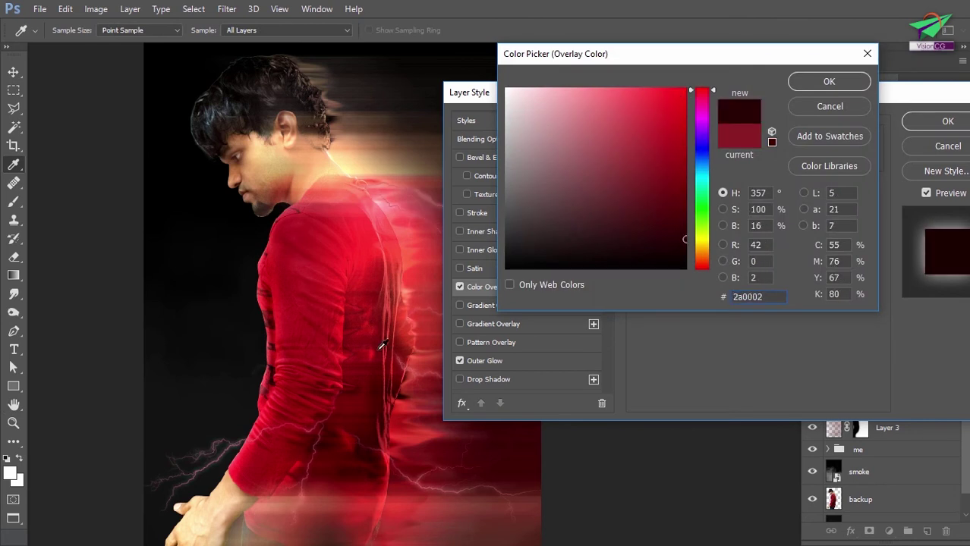
pyautogui.click(829, 82)
pyautogui.click(734, 142)
pyautogui.click(740, 154)
pyautogui.doubleClick(786, 160)
# - Change the lightning's overlay color to light pink, apply the layer style and collapse the layer's effects list
pyautogui.click(734, 142)
pyautogui.click(790, 135)
pyautogui.click(790, 143)
pyautogui.moveTo(511, 123)
pyautogui.mouseDown()
pyautogui.moveTo(505, 109)
pyautogui.moveTo(617, 89)
pyautogui.moveTo(572, 89)
pyautogui.mouseUp()
pyautogui.click(801, 82)
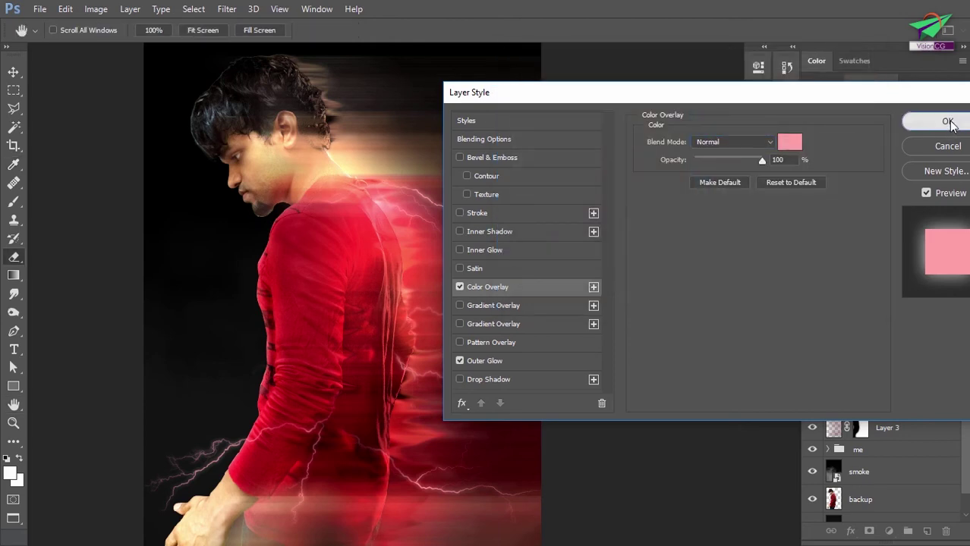
pyautogui.click(948, 122)
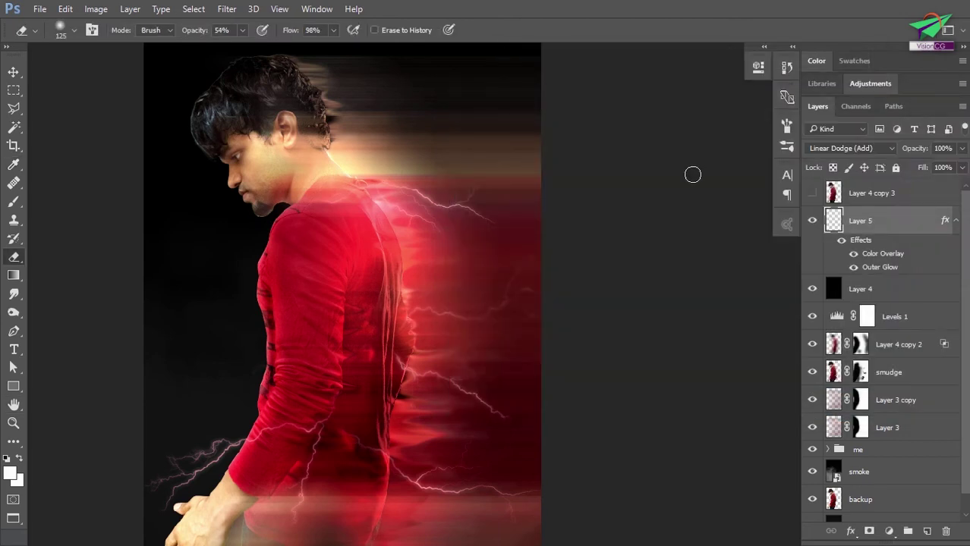
pyautogui.click(957, 222)
# - Add the model's name in capitals as white 208 pt Kenyan Coffee text near the bottom of the poster
pyautogui.scroll(-1, 675, 268)
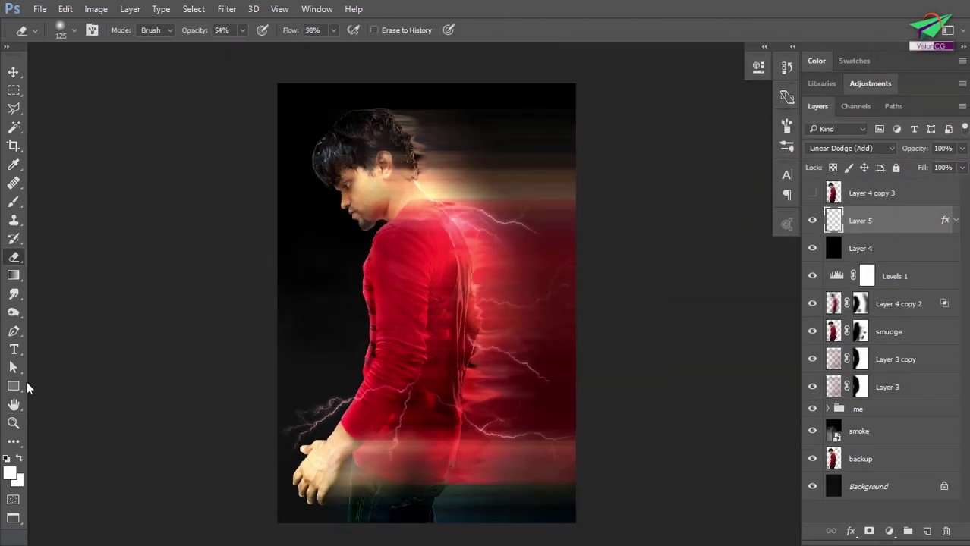
pyautogui.click(13, 349)
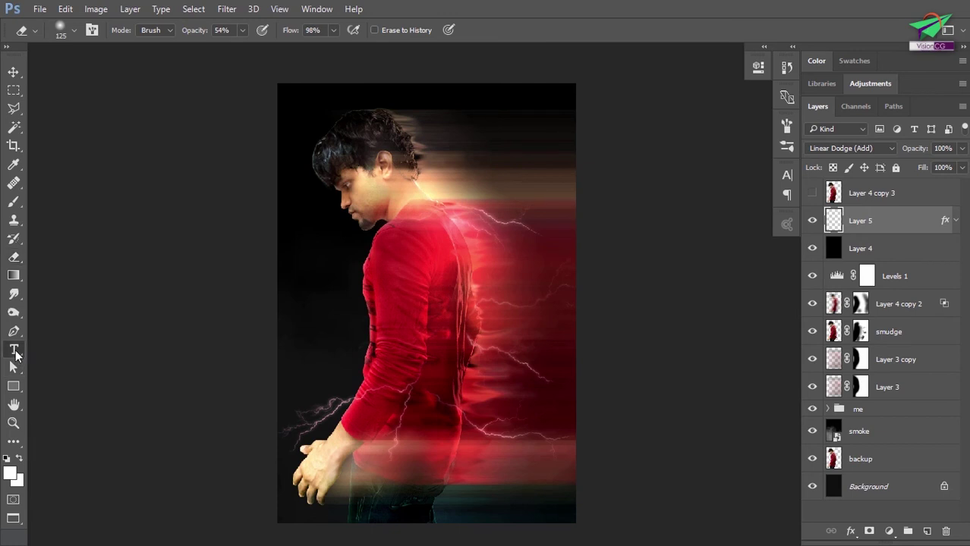
pyautogui.click(411, 341)
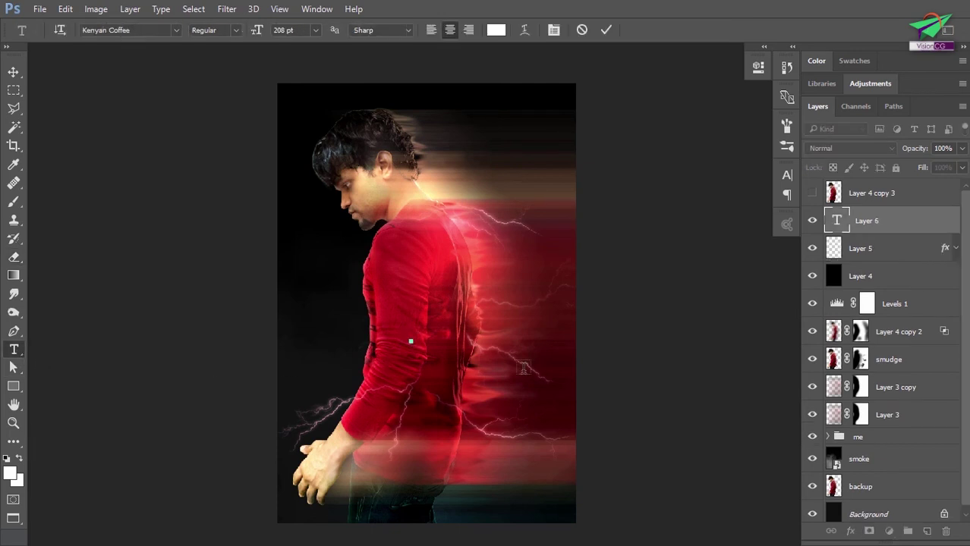
pyautogui.write('SUMIT')
pyautogui.moveTo(449, 349); pyautogui.dragTo(507, 478)
# - Enlarge the name text to 442 pt, center it over the lower part of the poster and commit it
pyautogui.hotkey('ctrl', 'a')
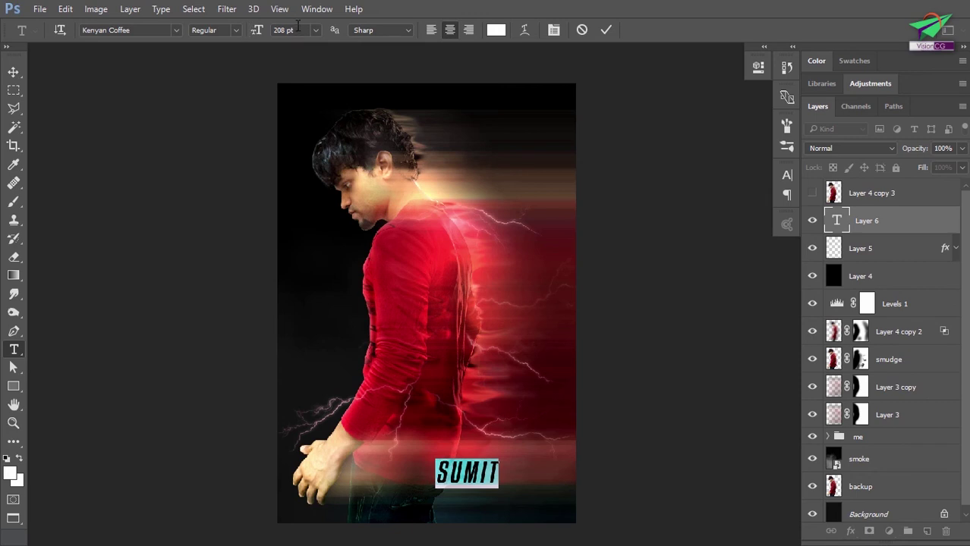
pyautogui.click(258, 29)
pyautogui.moveTo(260, 30); pyautogui.dragTo(404, 39)
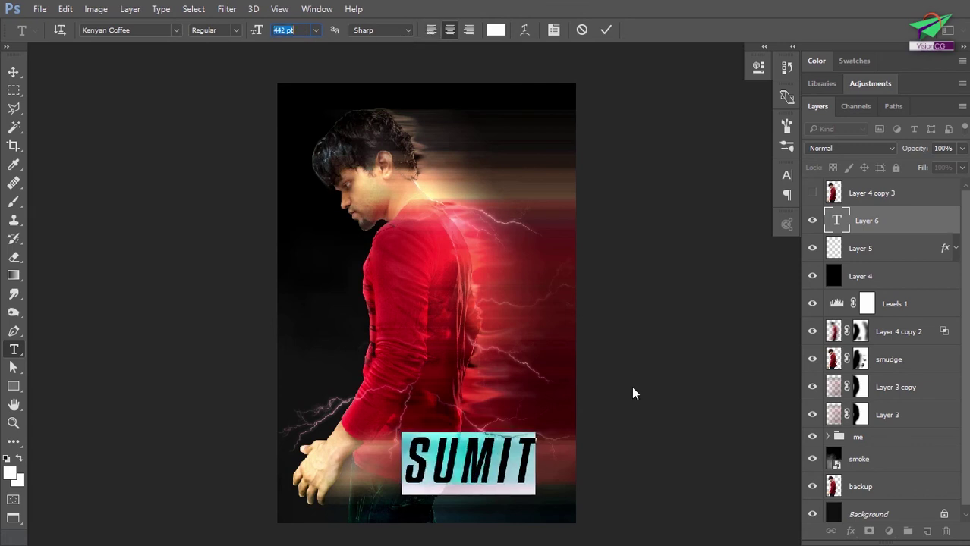
pyautogui.moveTo(559, 453); pyautogui.dragTo(530, 456)
pyautogui.click(606, 29)
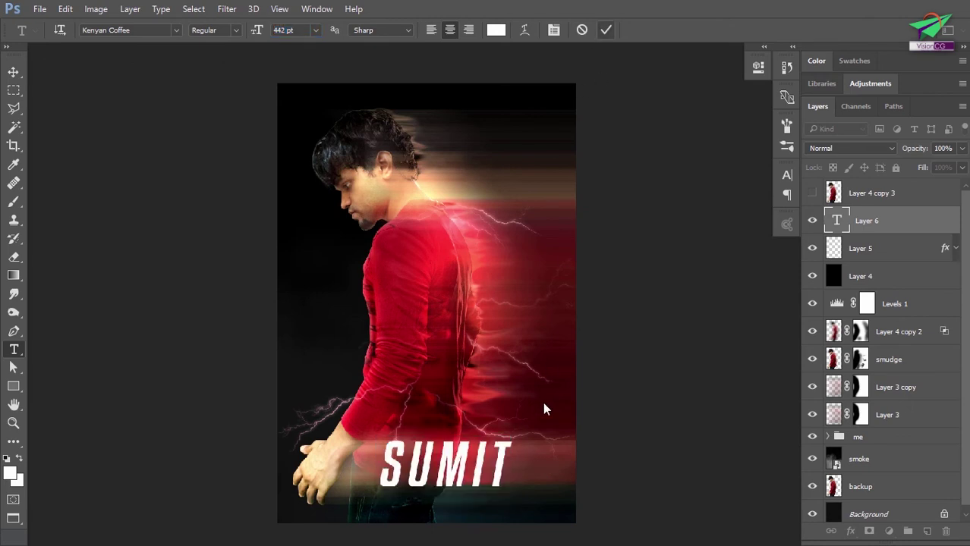
# - Set the name text layer's fill to 0% and add a Color Overlay in #891E24
pyautogui.scroll(2, 486, 463)
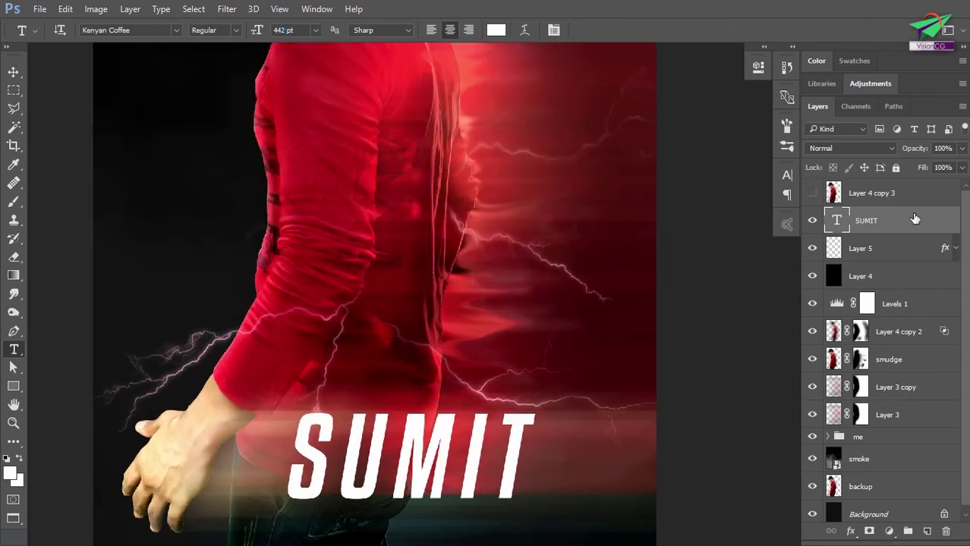
pyautogui.moveTo(924, 173); pyautogui.dragTo(677, 168)
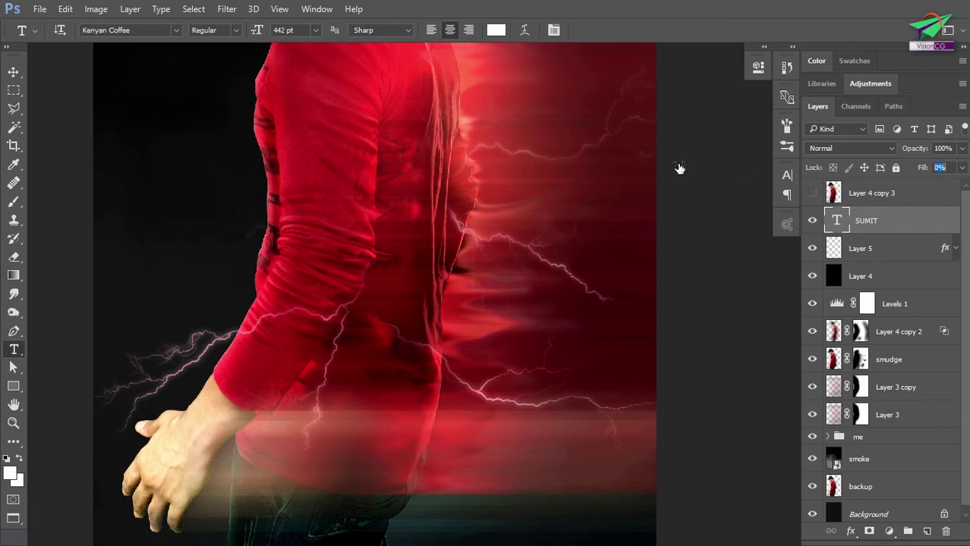
pyautogui.doubleClick(885, 220)
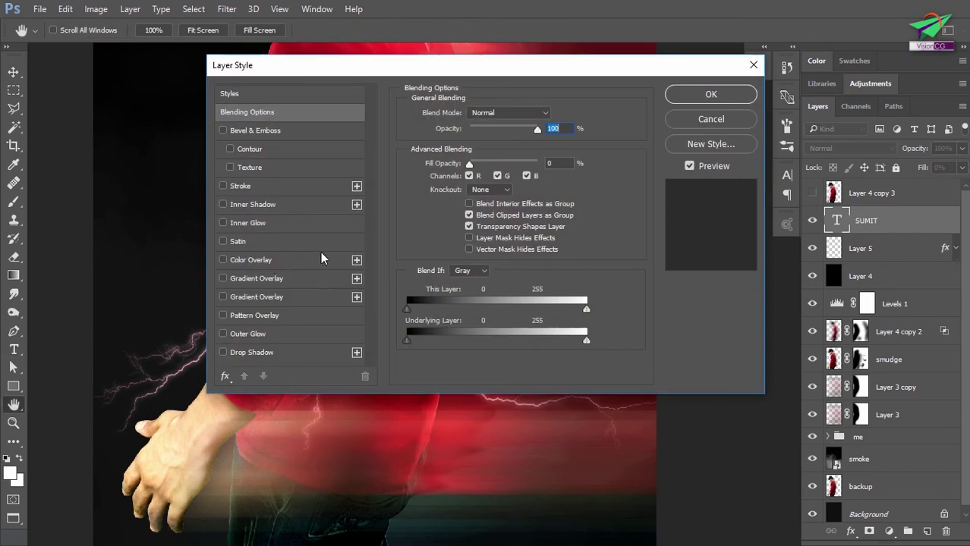
pyautogui.click(288, 257)
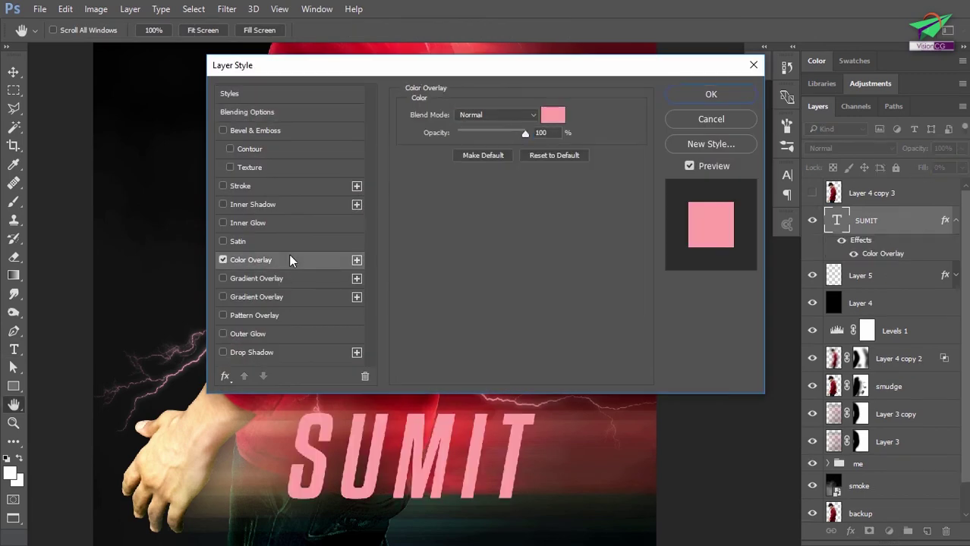
pyautogui.click(553, 116)
pyautogui.write('891E24')
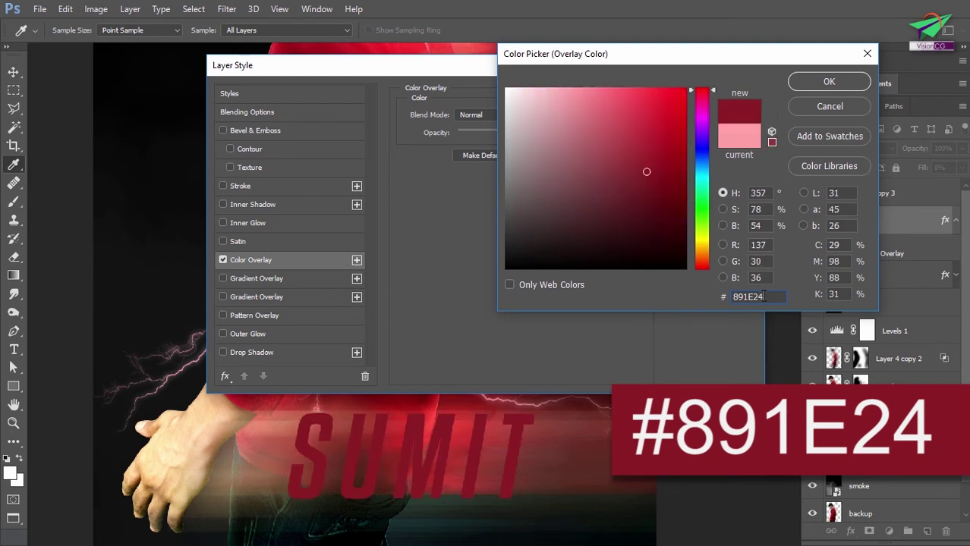
pyautogui.click(805, 82)
# - Set the text's Color Overlay to Linear Light blending at 60% opacity
pyautogui.click(522, 114)
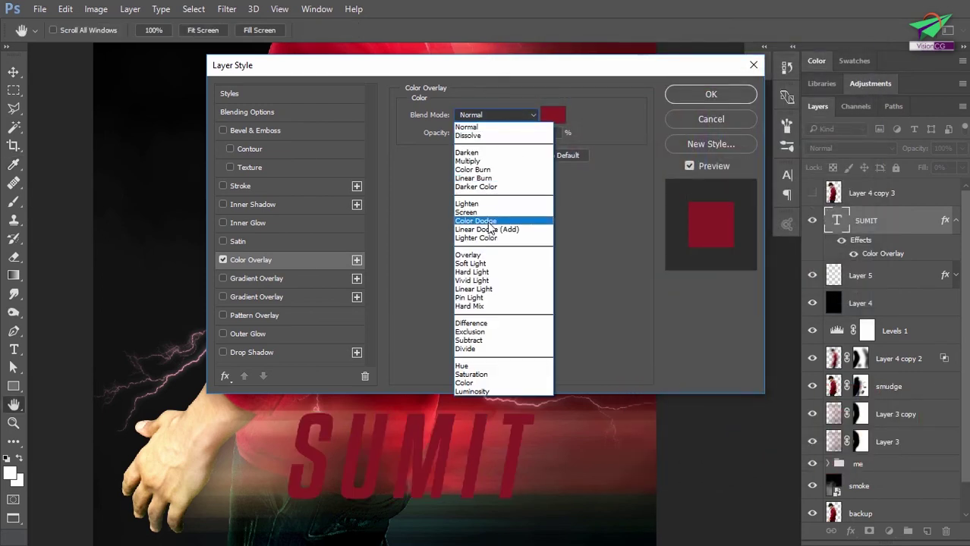
pyautogui.press('Escape')
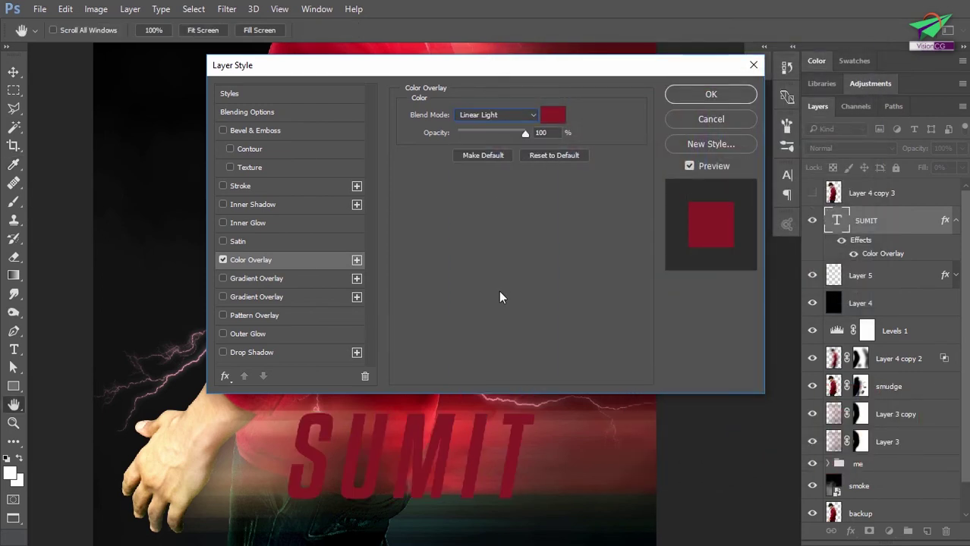
pyautogui.click(523, 115)
pyautogui.click(523, 129)
pyautogui.moveTo(548, 132); pyautogui.dragTo(521, 132)
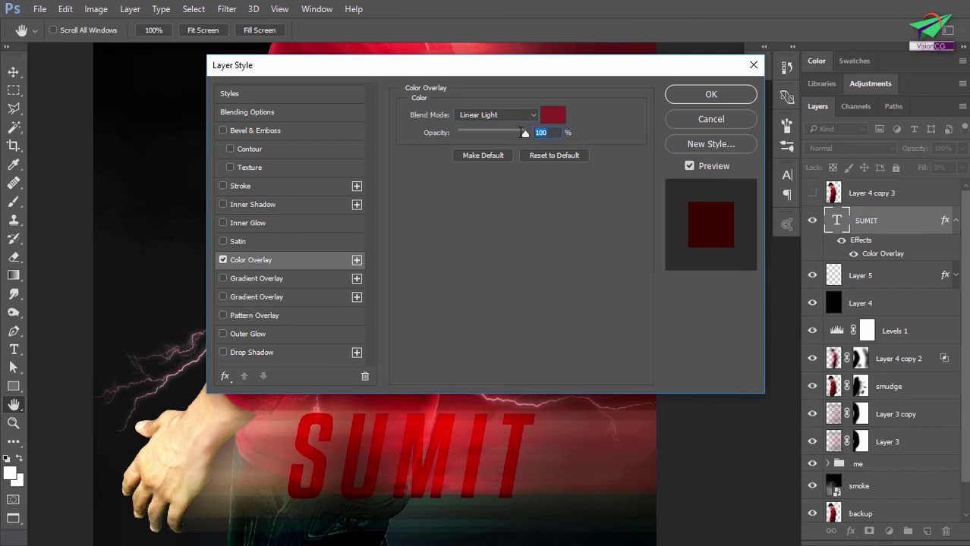
pyautogui.write('60')
# - Add a reversed linear Foreground to Transparent Gradient Overlay to the name text with 34% opacity, 156° angle and 137% scale
pyautogui.click(287, 278)
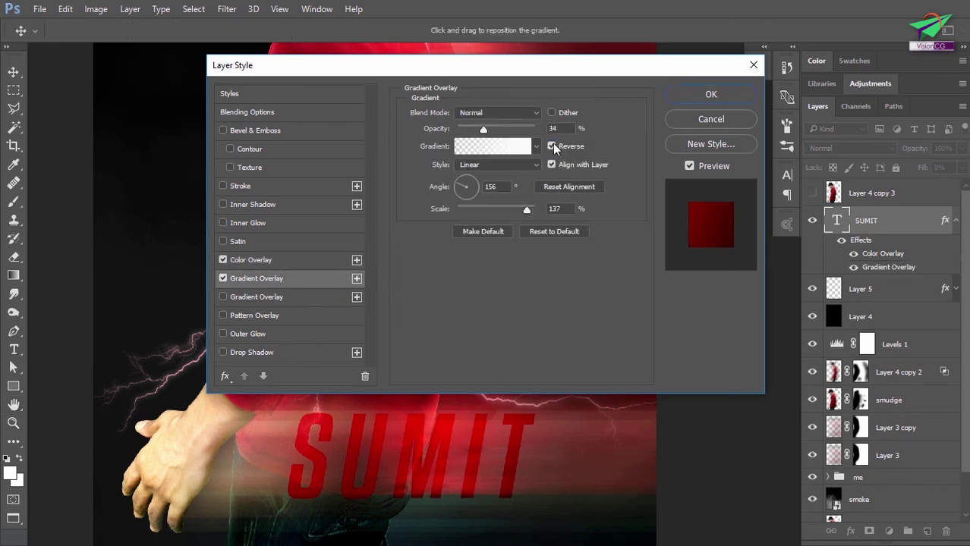
pyautogui.click(517, 146)
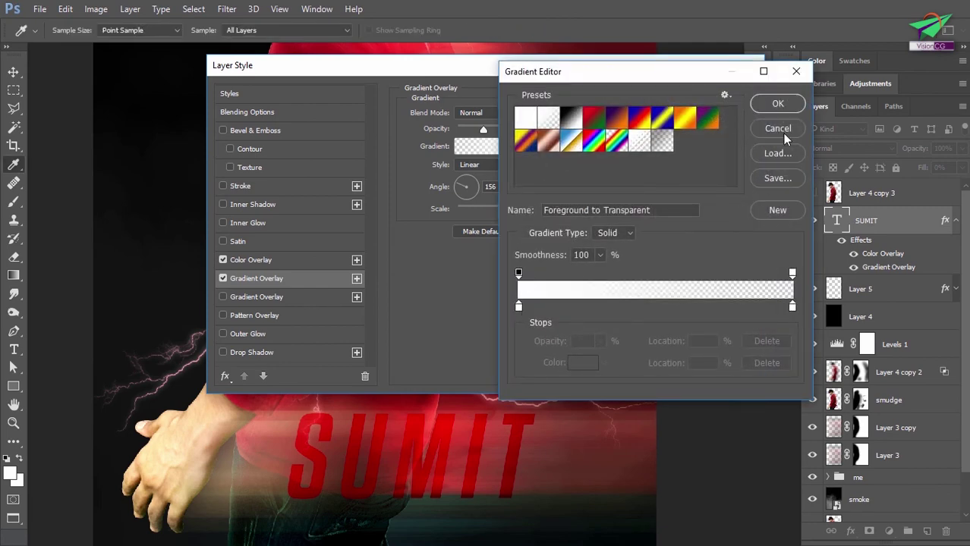
pyautogui.click(783, 132)
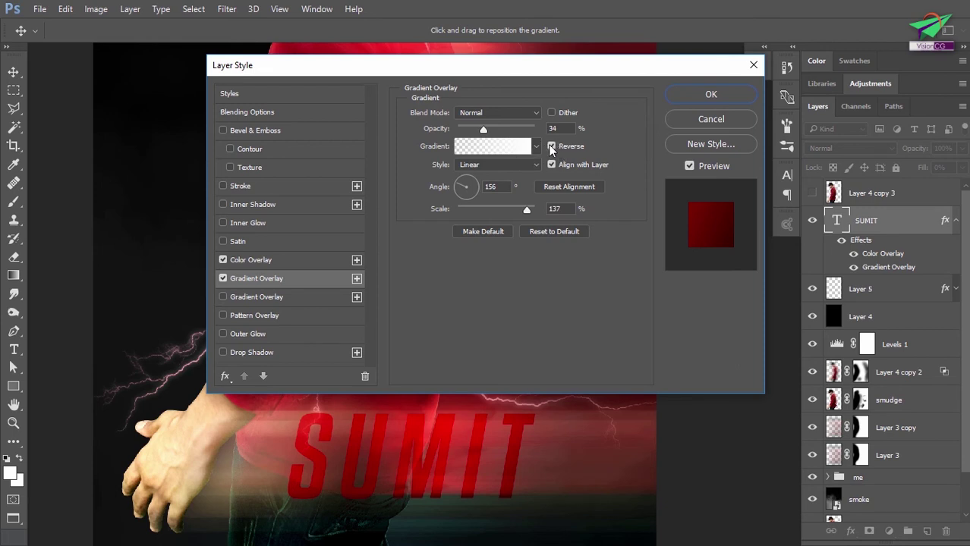
pyautogui.moveTo(562, 128); pyautogui.dragTo(529, 127)
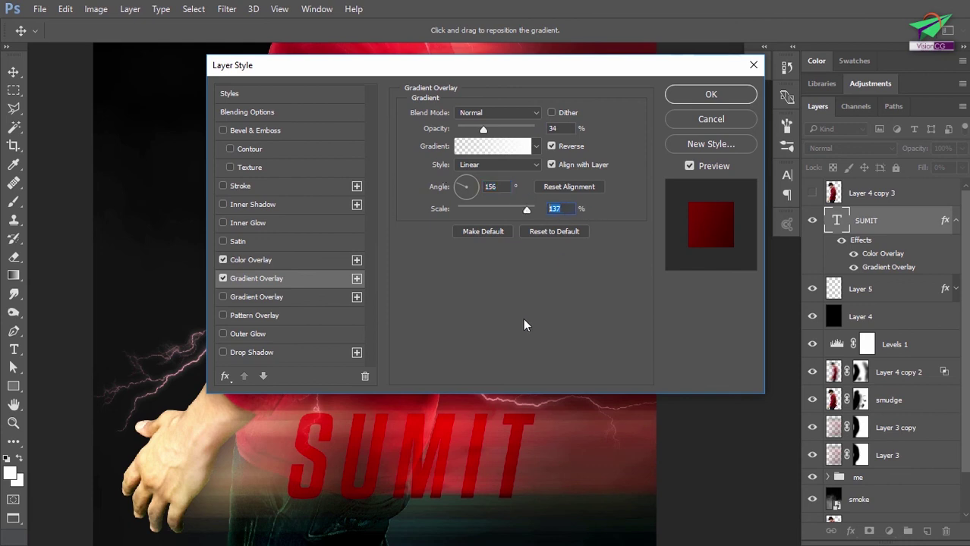
# - Add a second, unreversed Gradient Overlay running from #25aaff to #862218 with 34% opacity, 0° angle and 111% scale
pyautogui.click(273, 302)
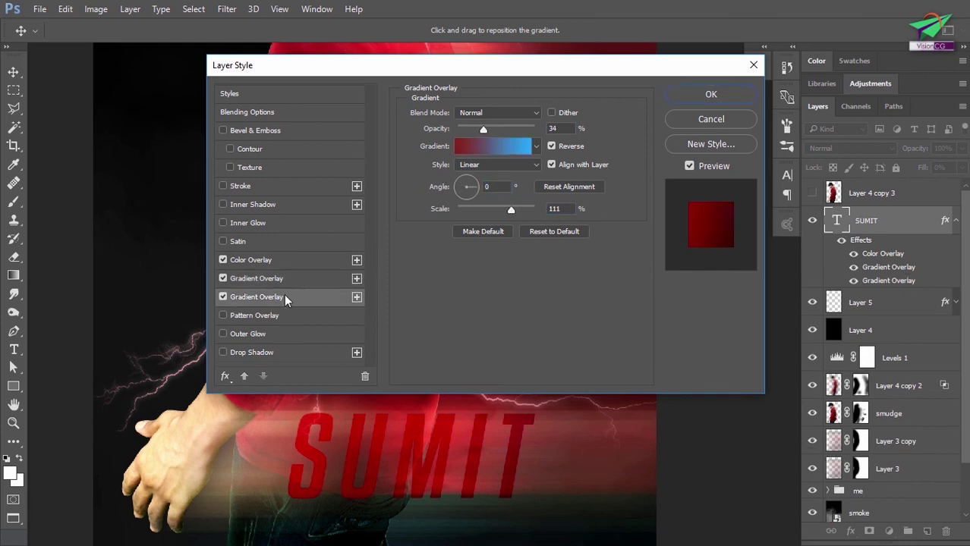
pyautogui.click(551, 147)
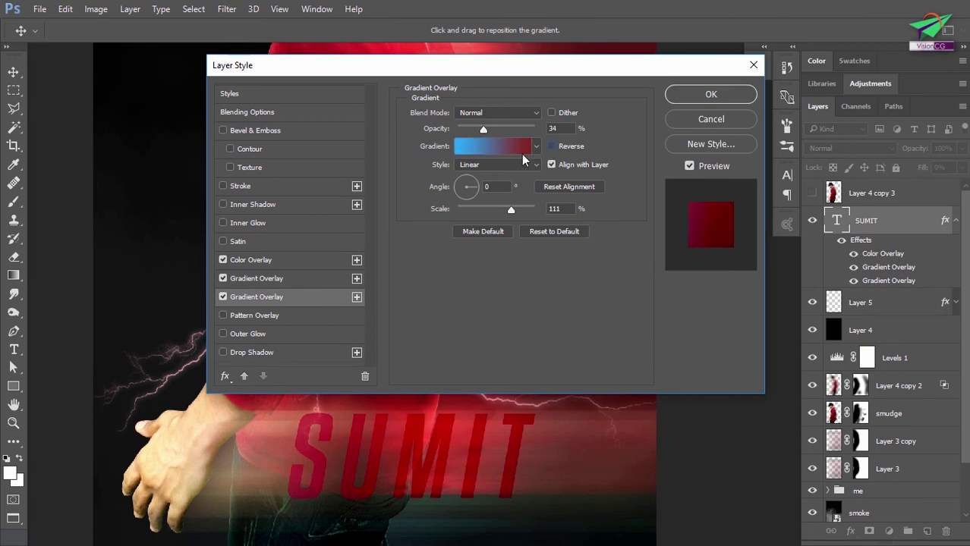
pyautogui.click(493, 146)
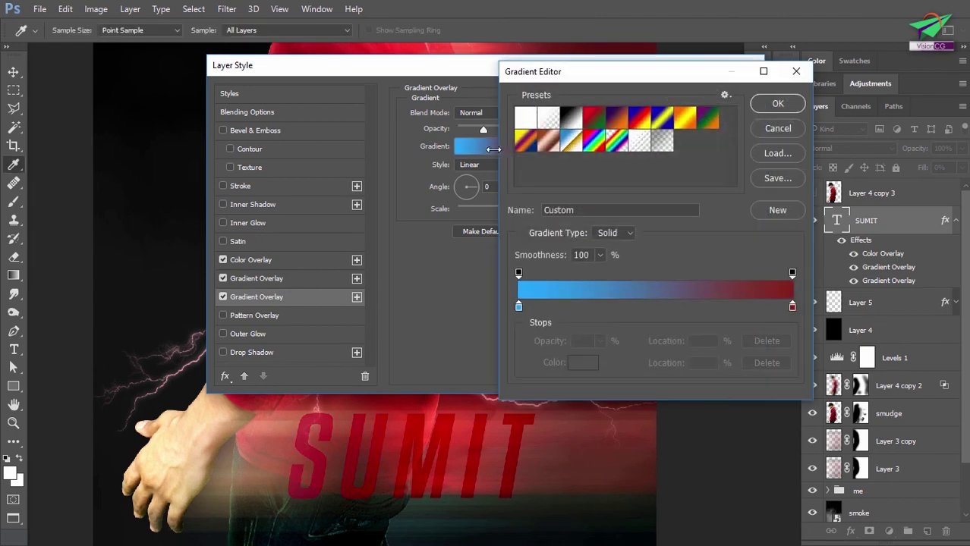
pyautogui.click(519, 306)
pyautogui.click(584, 366)
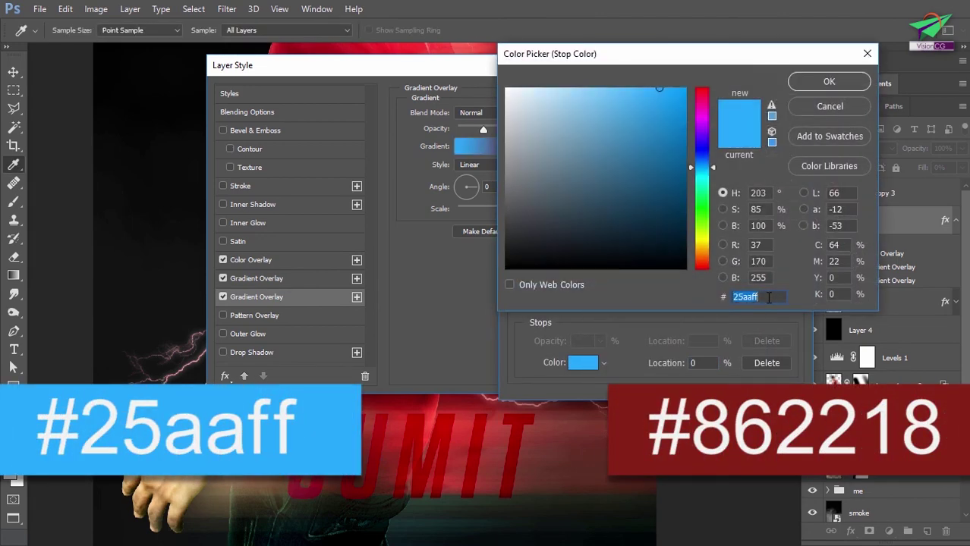
pyautogui.click(829, 84)
pyautogui.click(793, 307)
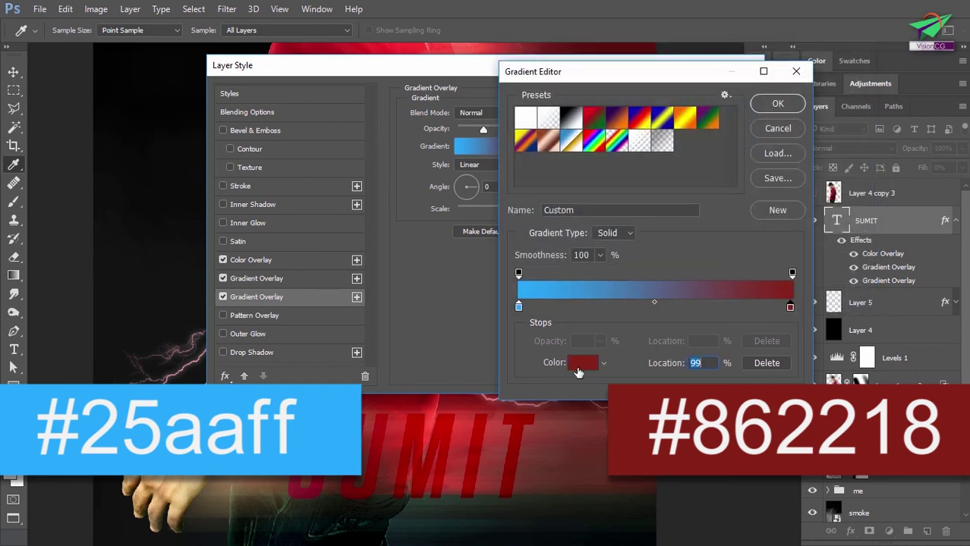
pyautogui.click(582, 364)
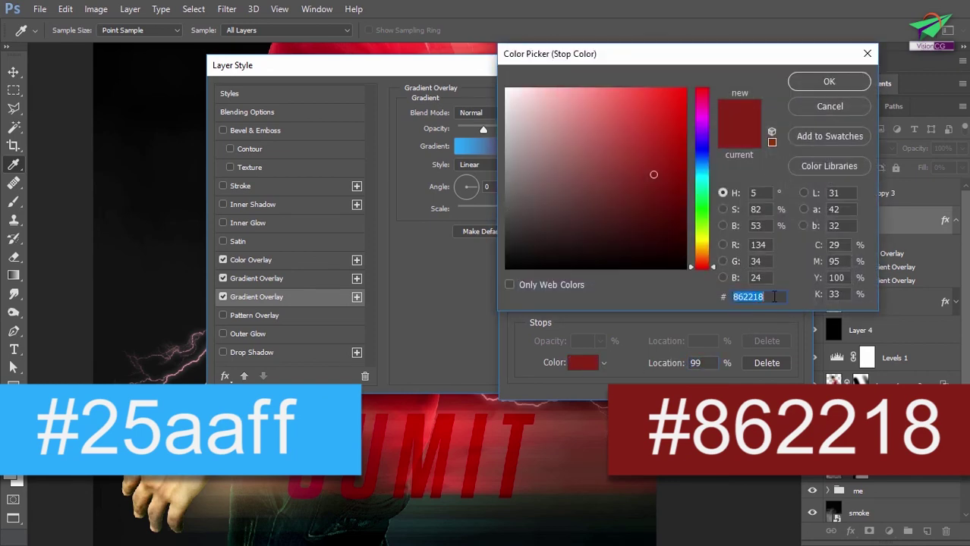
pyautogui.click(829, 81)
pyautogui.click(789, 101)
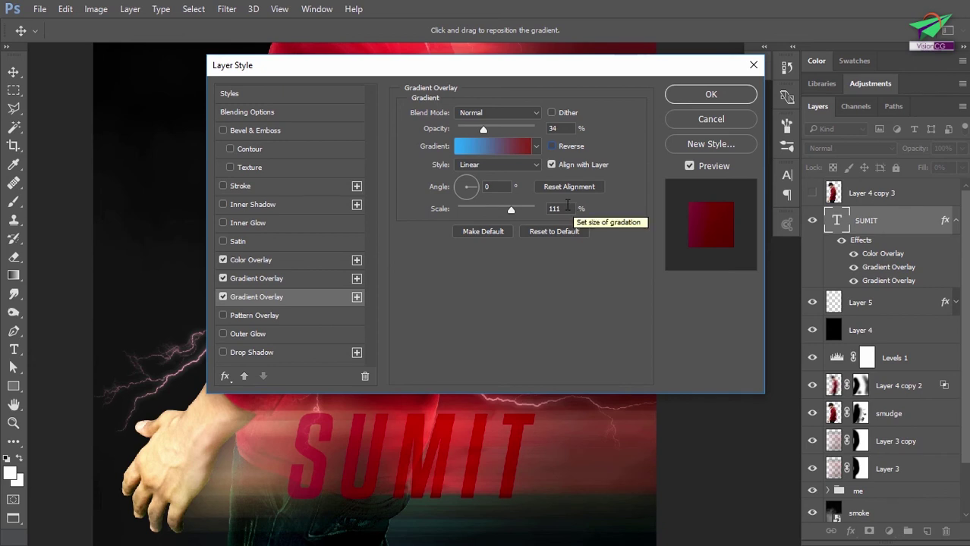
# - Add a black Multiply Satin effect to the name text with 70% opacity, 50 px distance and 80 px size
pyautogui.click(262, 243)
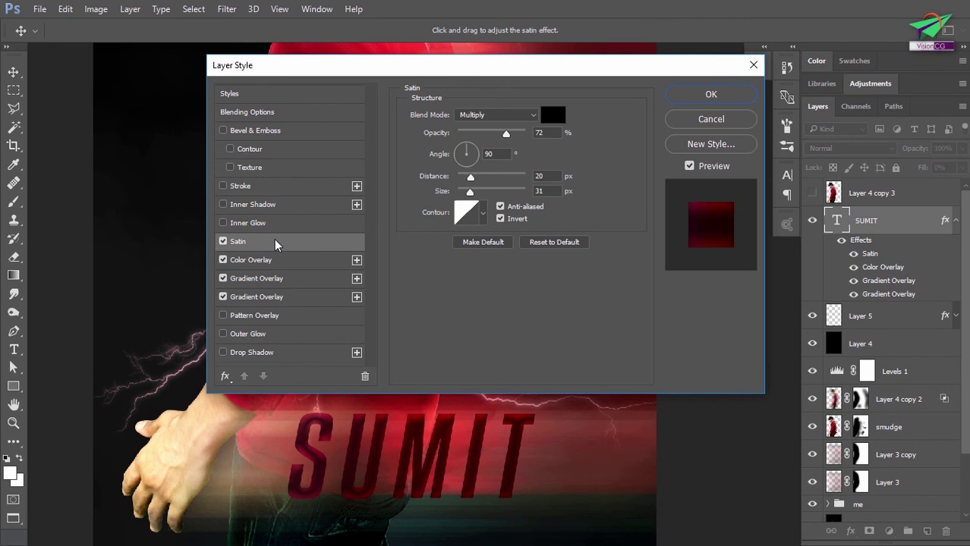
pyautogui.moveTo(506, 133); pyautogui.dragTo(504, 134)
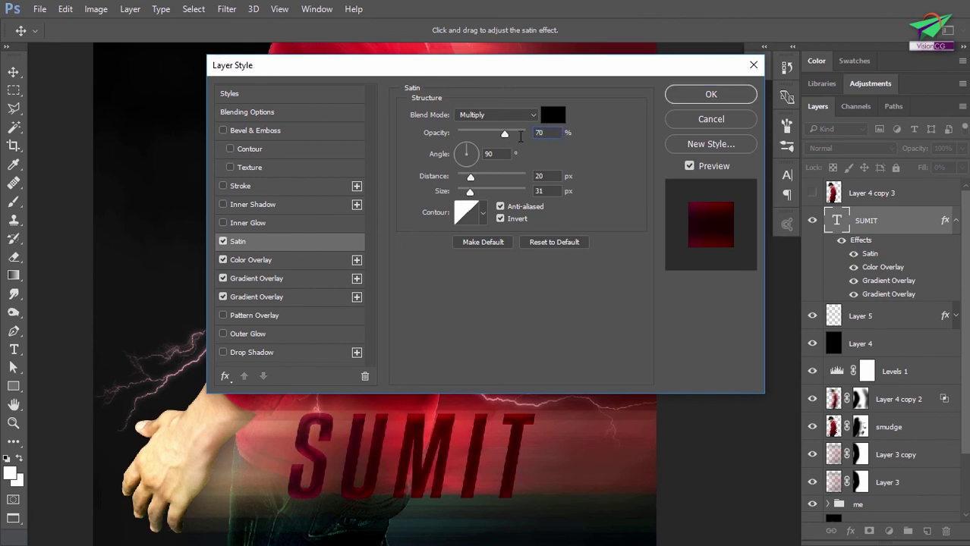
pyautogui.click(470, 177)
pyautogui.write('50')
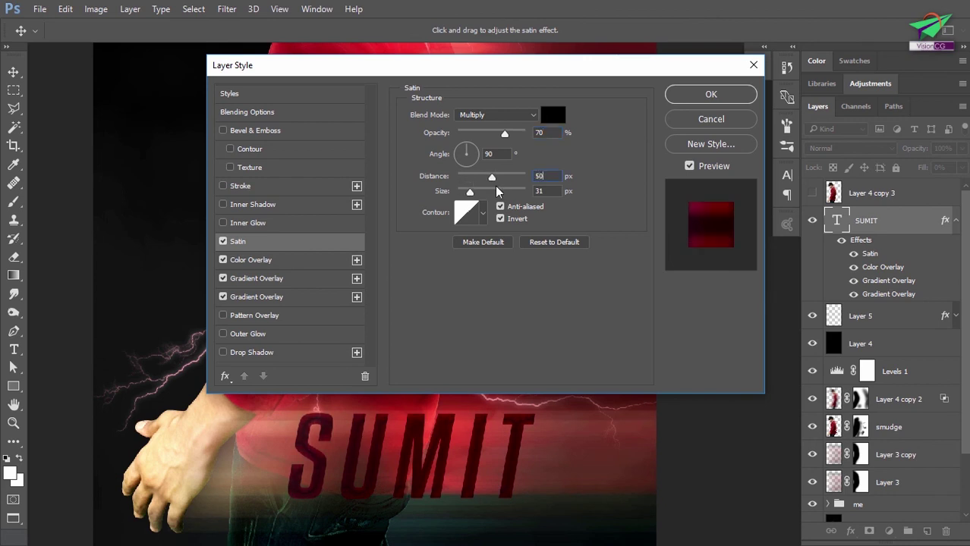
pyautogui.moveTo(548, 193); pyautogui.dragTo(498, 201)
pyautogui.write('80')
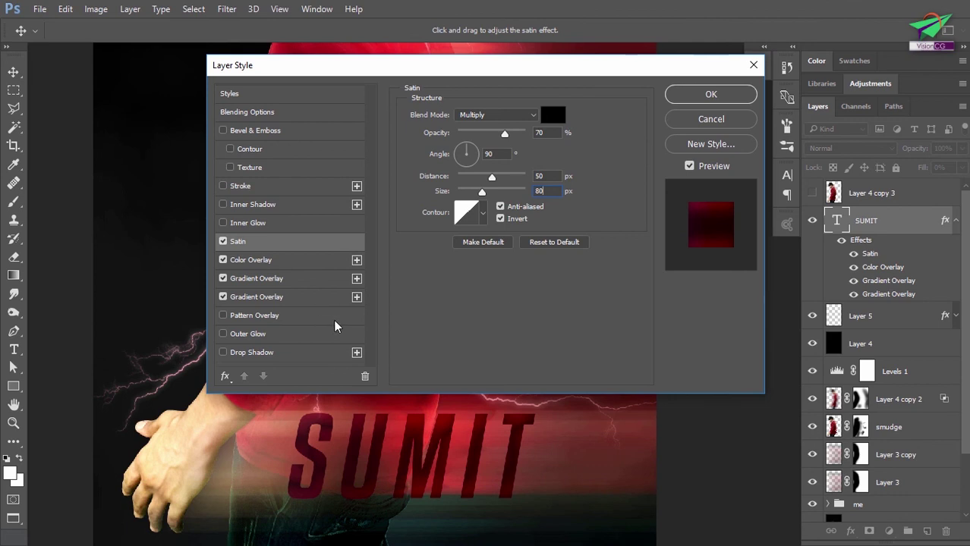
# - Add a 12 px outside Stroke with a gradient fill to the name text
pyautogui.click(262, 193)
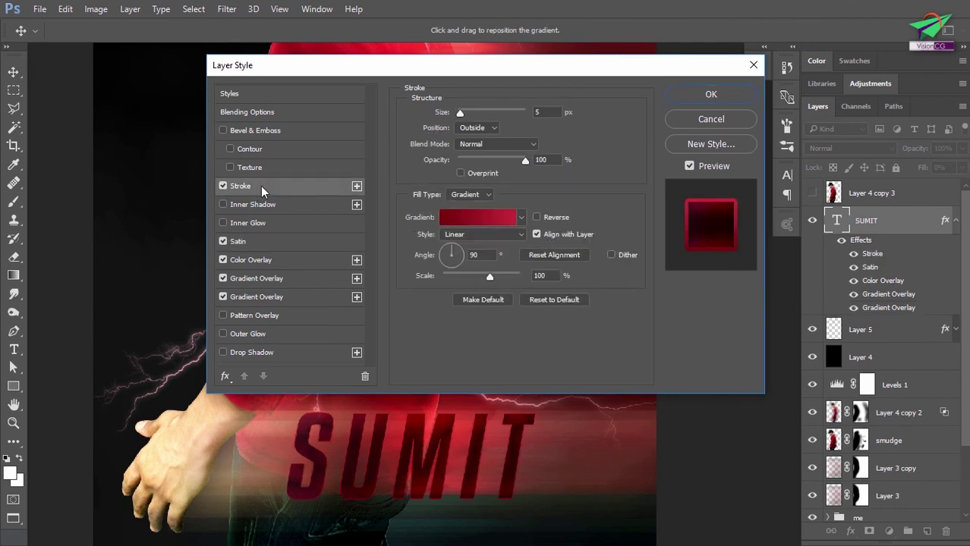
pyautogui.press('Tab')
pyautogui.write('12')
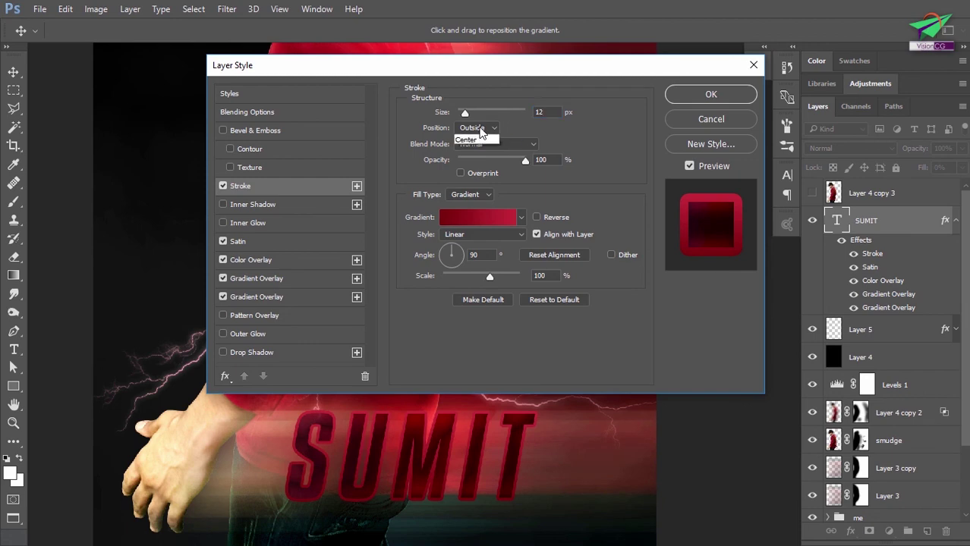
pyautogui.click(478, 129)
# - Use #7a090c and #c62938 as the stroke's gradient colors and apply the layer style
pyautogui.click(492, 224)
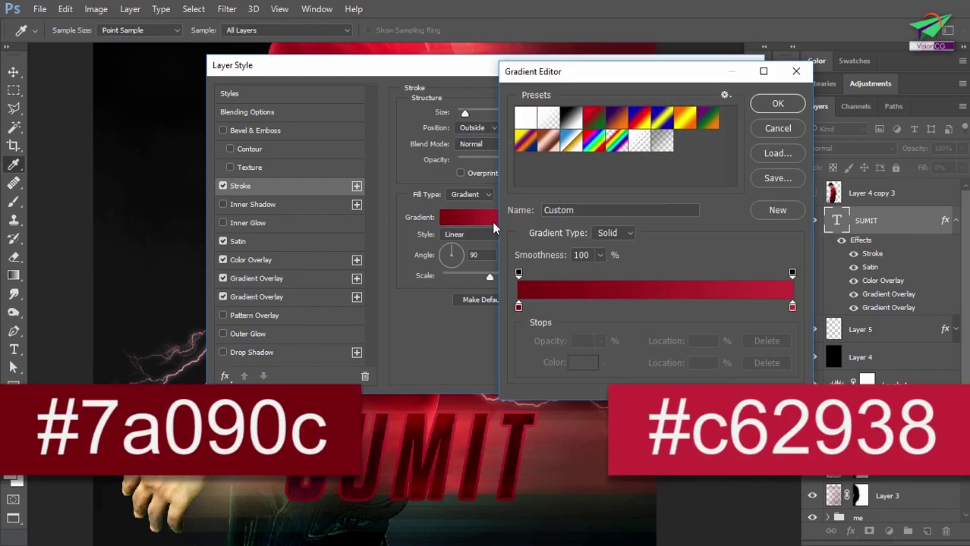
pyautogui.click(519, 307)
pyautogui.click(594, 367)
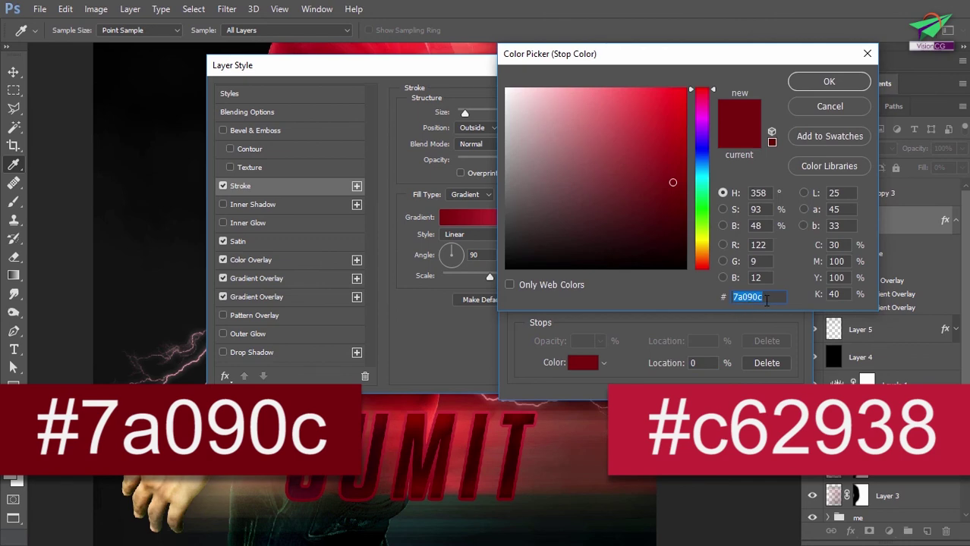
pyautogui.press('Return')
pyautogui.doubleClick(786, 320)
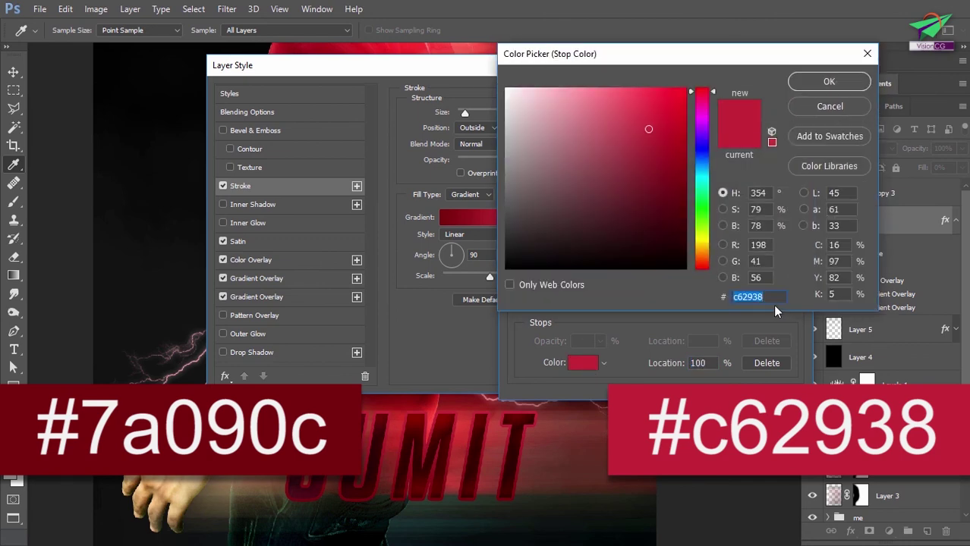
pyautogui.click(828, 81)
pyautogui.click(777, 104)
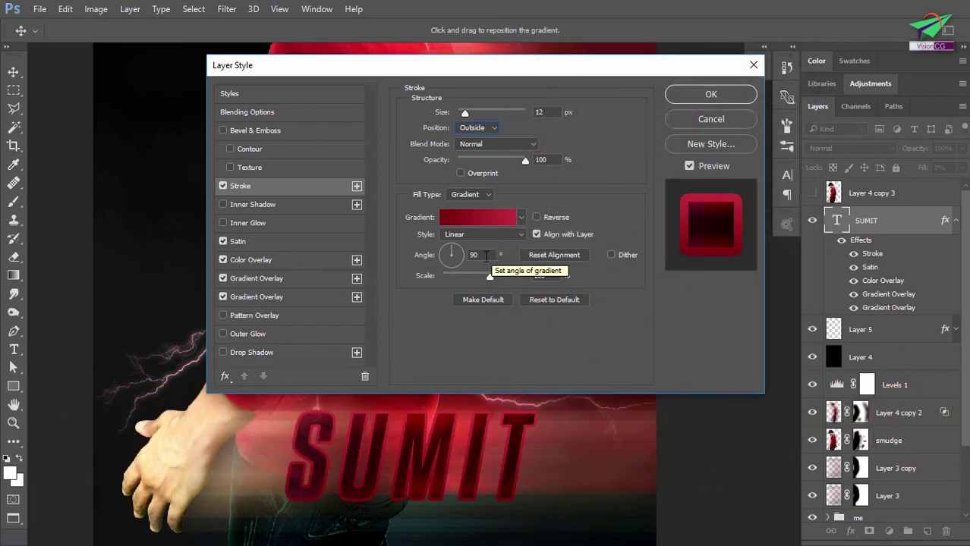
pyautogui.click(711, 93)
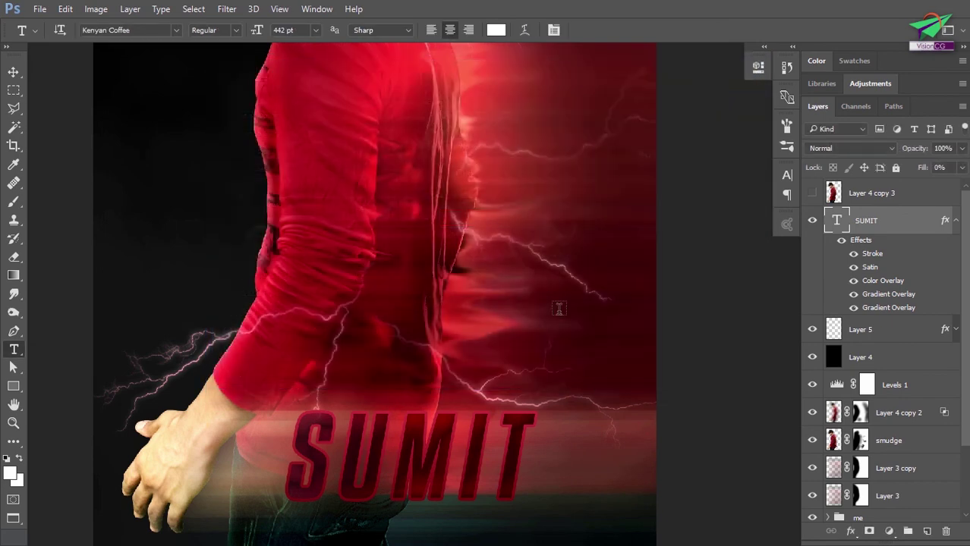
# - Collapse the name layer's effects list and place the blue flare image "4" as an embedded object above it
pyautogui.scroll(-1, 687, 317)
pyautogui.scroll(-1, 688, 317)
pyautogui.press('z')
pyautogui.rightClick(611, 293)
pyautogui.click(630, 301)
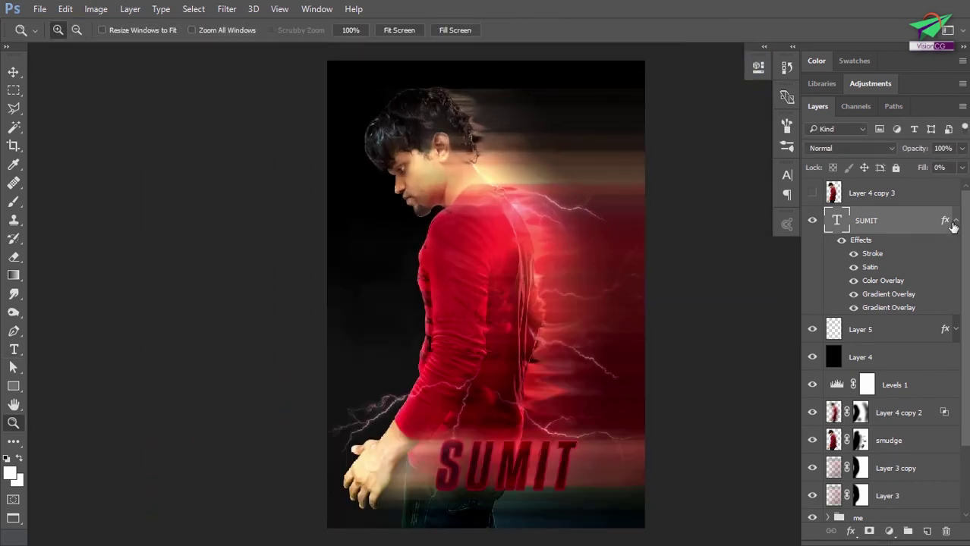
pyautogui.click(954, 223)
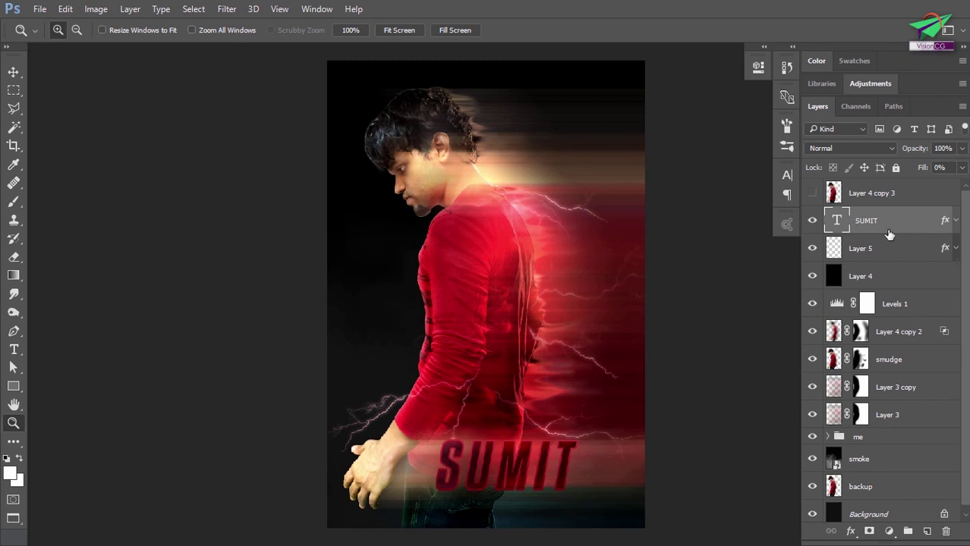
pyautogui.click(40, 9)
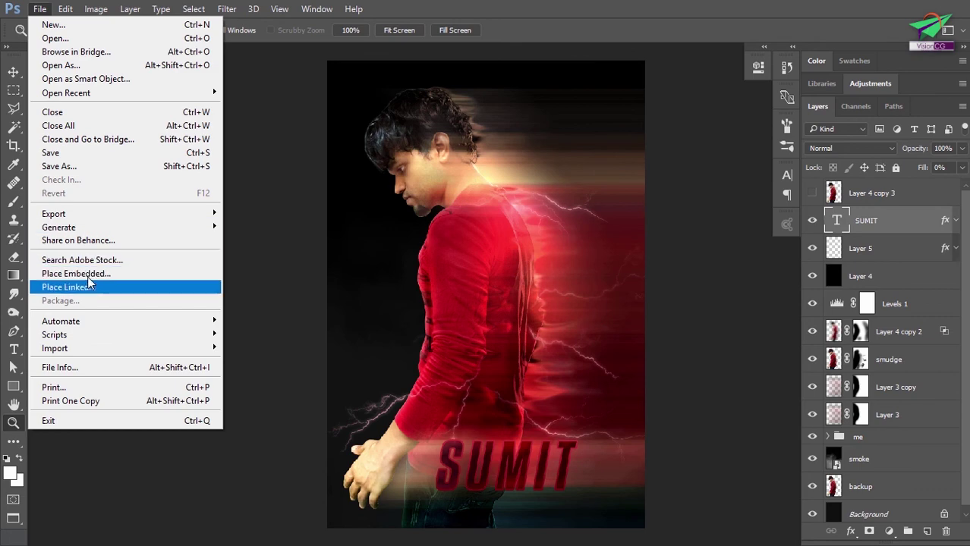
pyautogui.click(86, 274)
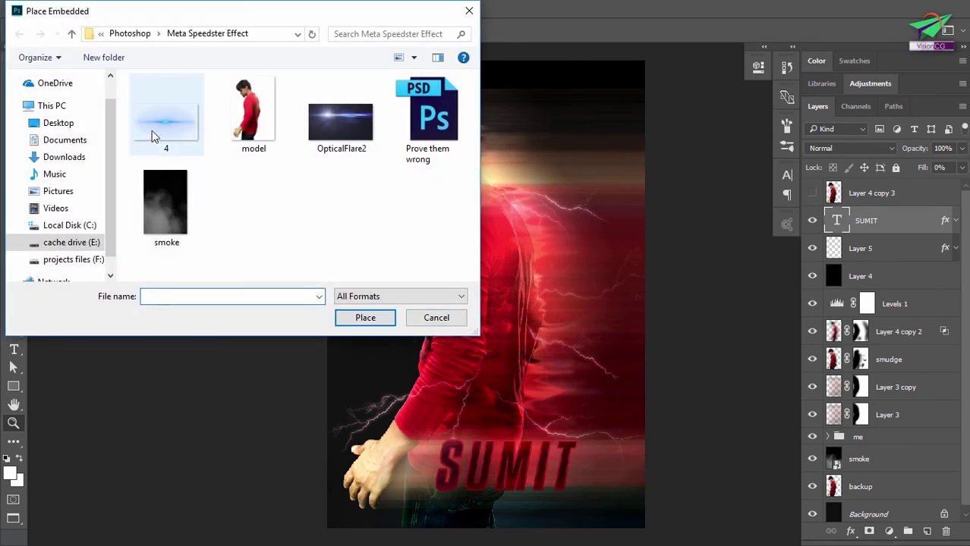
pyautogui.click(152, 141)
pyautogui.click(364, 317)
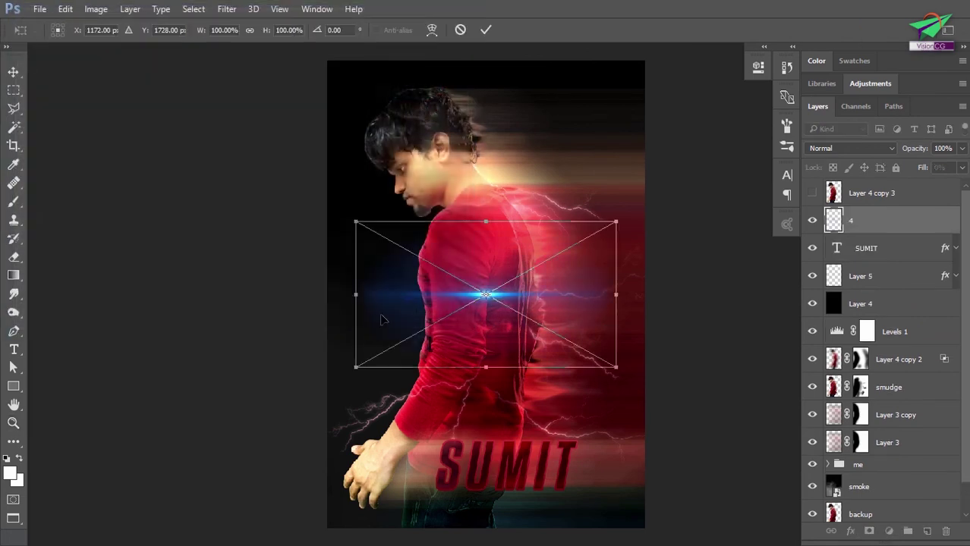
# - Shrink the flare onto the lower edge of the name title, commit it and change its blending mode
pyautogui.moveTo(599, 230); pyautogui.dragTo(474, 355)
pyautogui.moveTo(466, 367); pyautogui.dragTo(514, 495)
pyautogui.click(486, 29)
pyautogui.click(850, 148)
pyautogui.click(853, 262)
# - Duplicate the flare layer and move the copy to the upper right corner of the name title
pyautogui.hotkey('ctrl', 'j')
pyautogui.hotkey('ctrl', 't')
pyautogui.moveTo(516, 490); pyautogui.dragTo(592, 441)
pyautogui.press('Return')
# - Switch to YouTube and open the sharing options of the VisionCG logo intro video
pyautogui.scroll(-2, 538, 338)
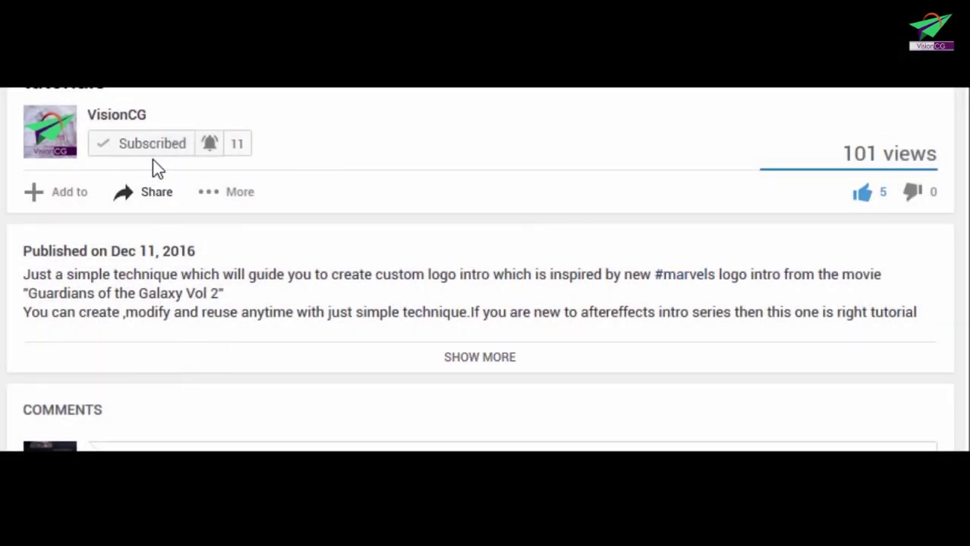
pyautogui.click(159, 196)
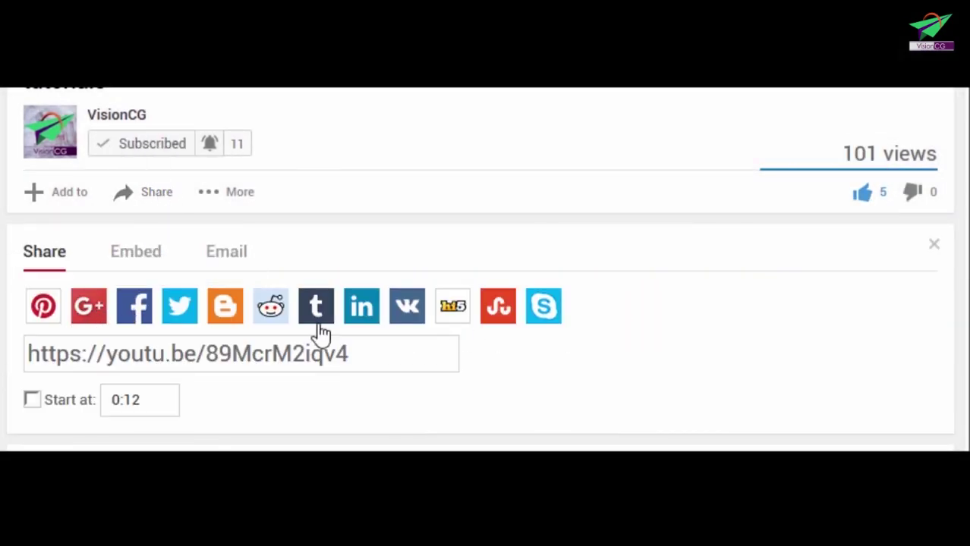
pyautogui.scroll(-3, 676, 346)
pyautogui.click(302, 432)
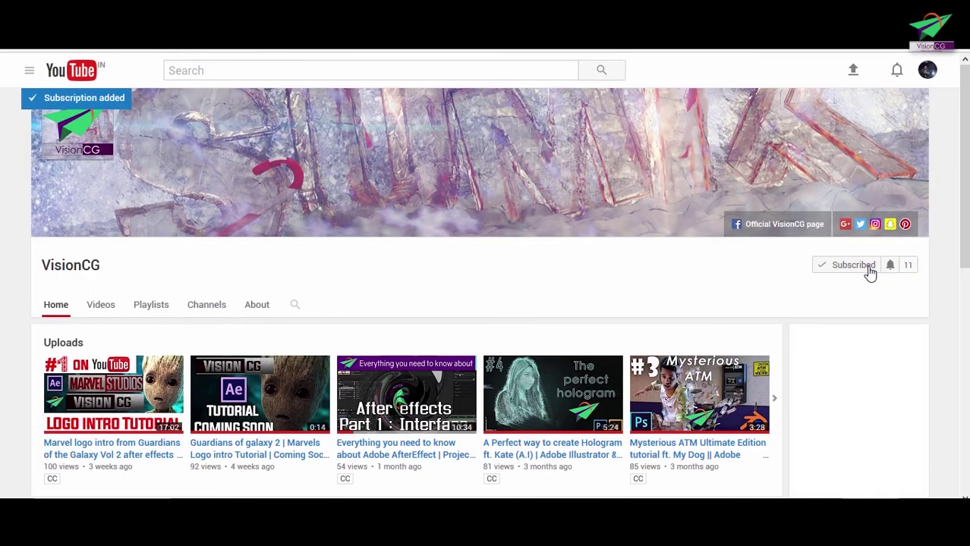
# - Turn on all notifications for the VisionCG channel and save the setting
pyautogui.click(891, 266)
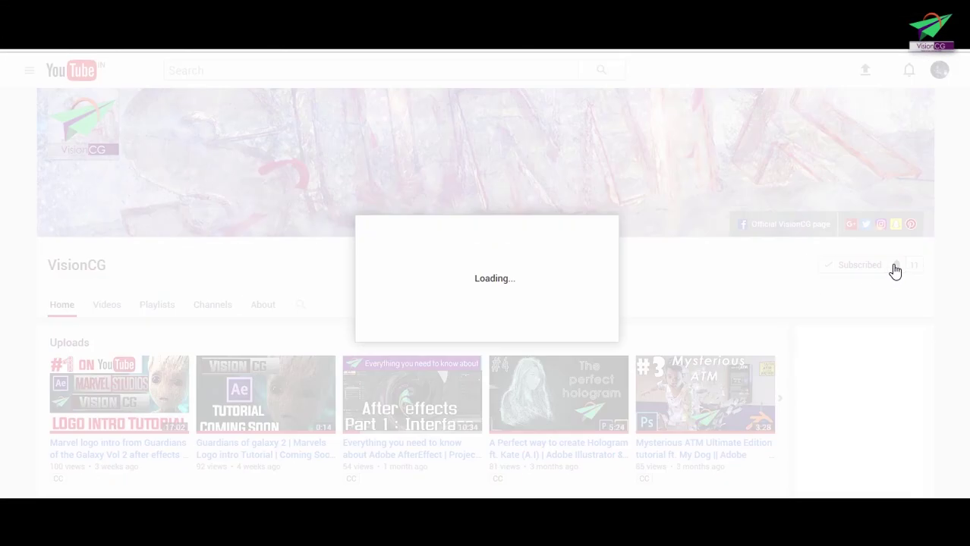
pyautogui.click(376, 254)
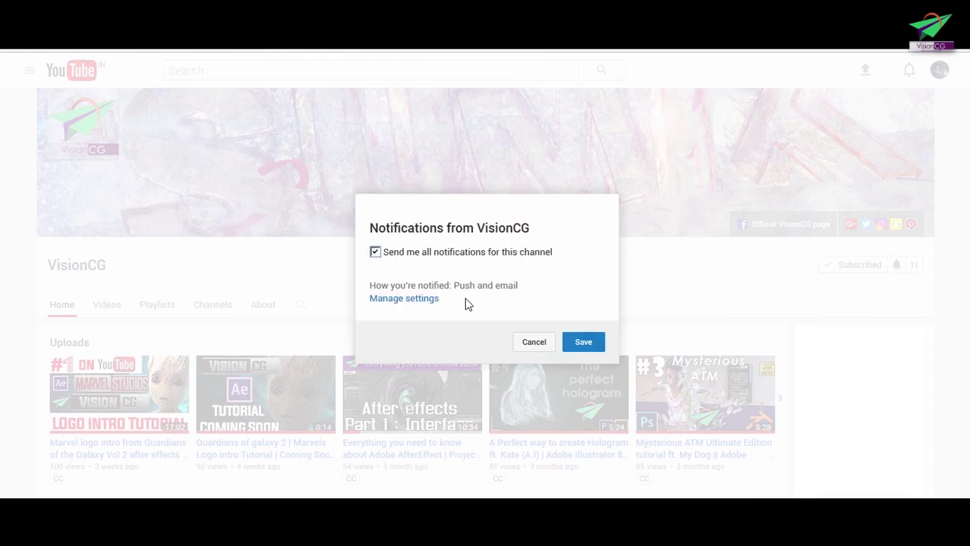
pyautogui.click(582, 342)
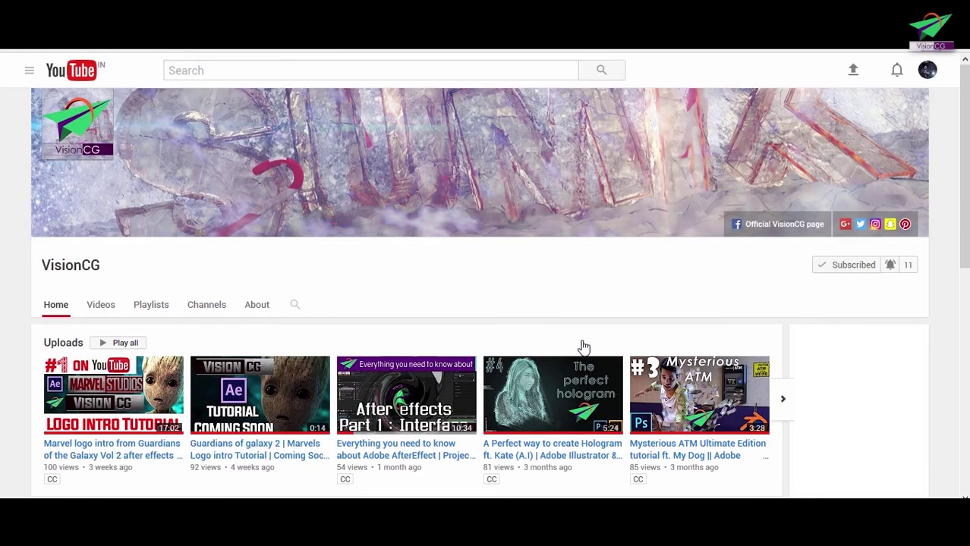